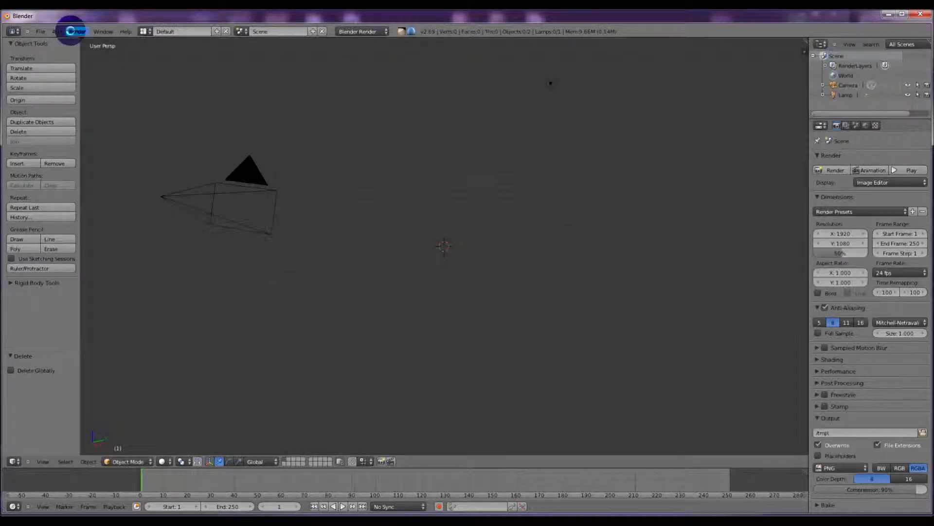
Add a mesh circle at the scene origin
{"action": "left_click", "coordinate": [56, 31]}
{"action": "mouse_move", "coordinate": [68, 41]}
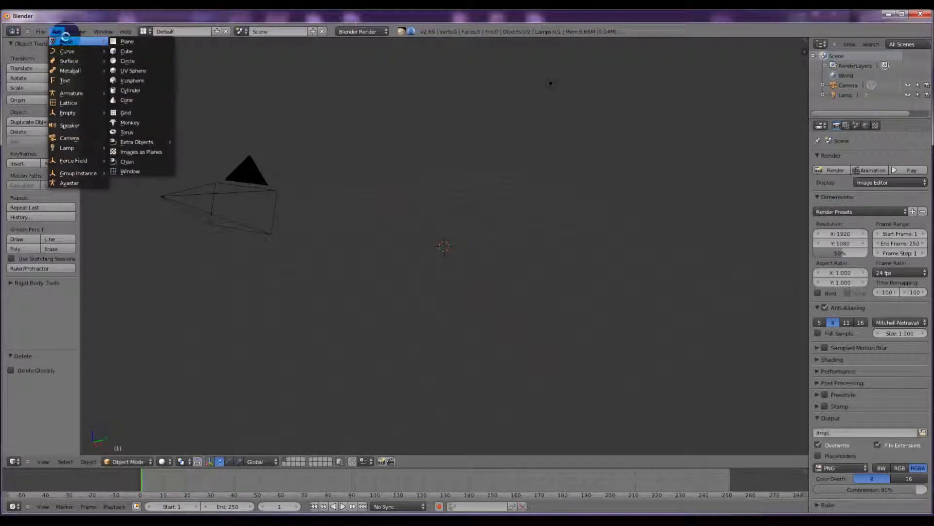
{"action": "left_click", "coordinate": [130, 61]}
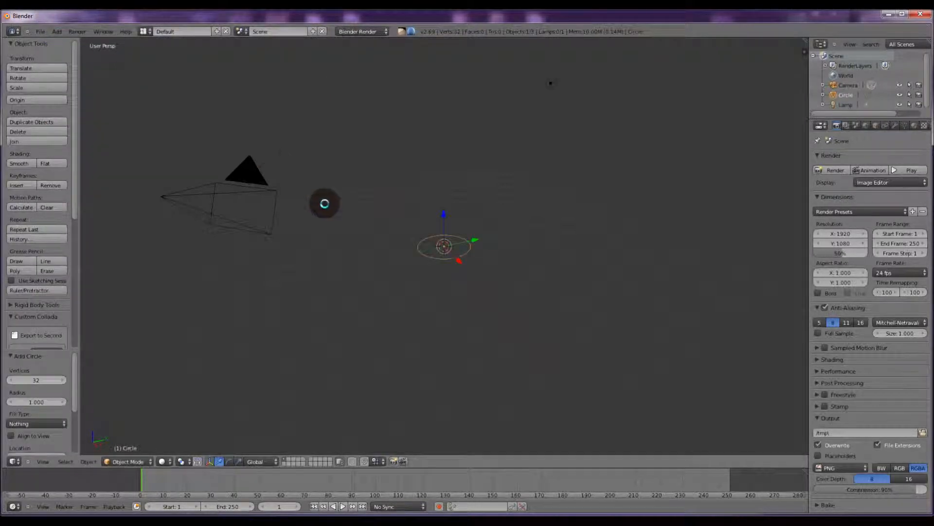
{"action": "scroll", "coordinate": [366, 222], "scroll_direction": "up", "scroll_amount": 2}
In Edit Mode, extrude the whole circle upward along Z by about 2.06 to form the outer wall
{"action": "key", "text": "Tab"}
{"action": "key", "text": "a"}
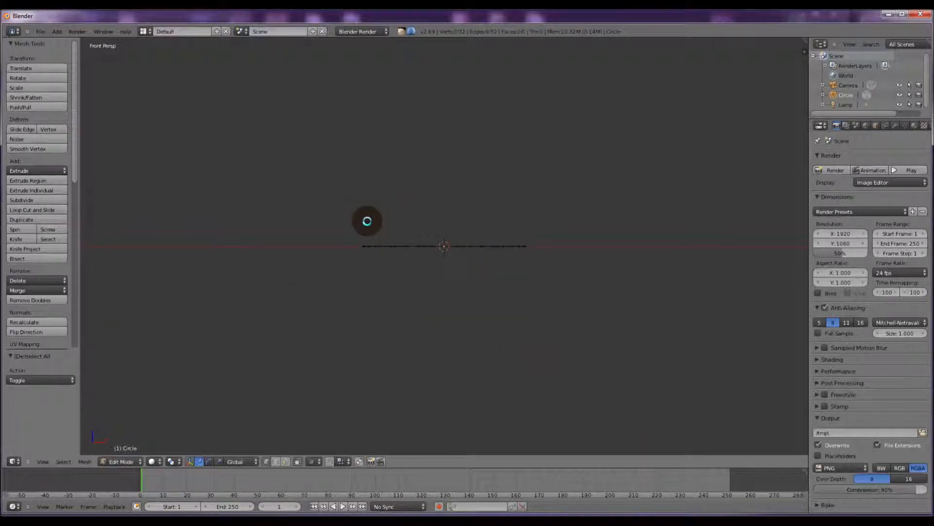
{"action": "key", "text": "e"}
{"action": "key", "text": "z"}
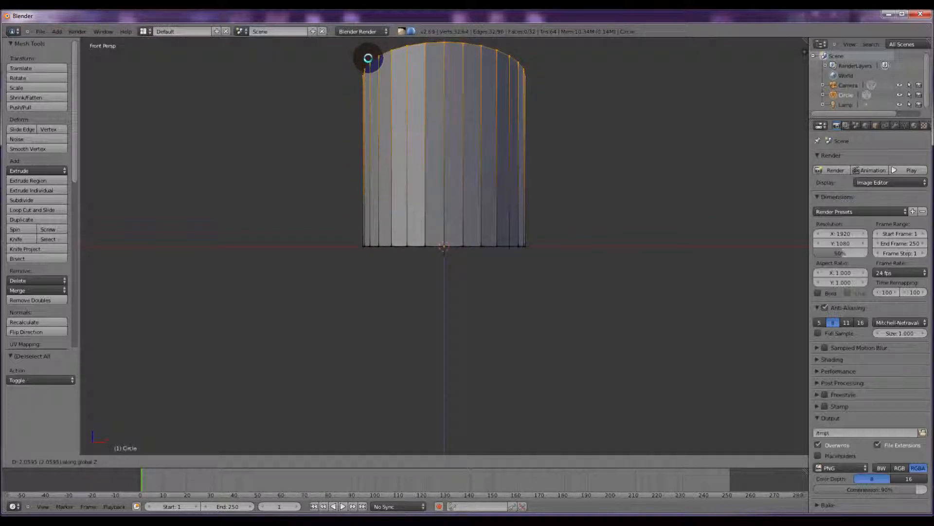
{"action": "left_click", "coordinate": [368, 59]}
In front orthographic view, scale the upper rim outward by about 1.65 so the wall flares
{"action": "key", "text": "KP_5"}
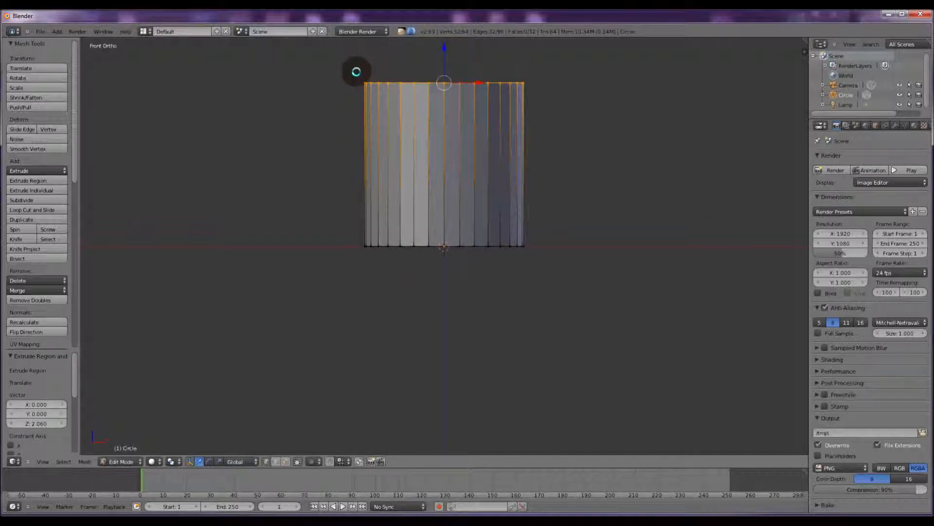
{"action": "key", "text": "KP_Decimal"}
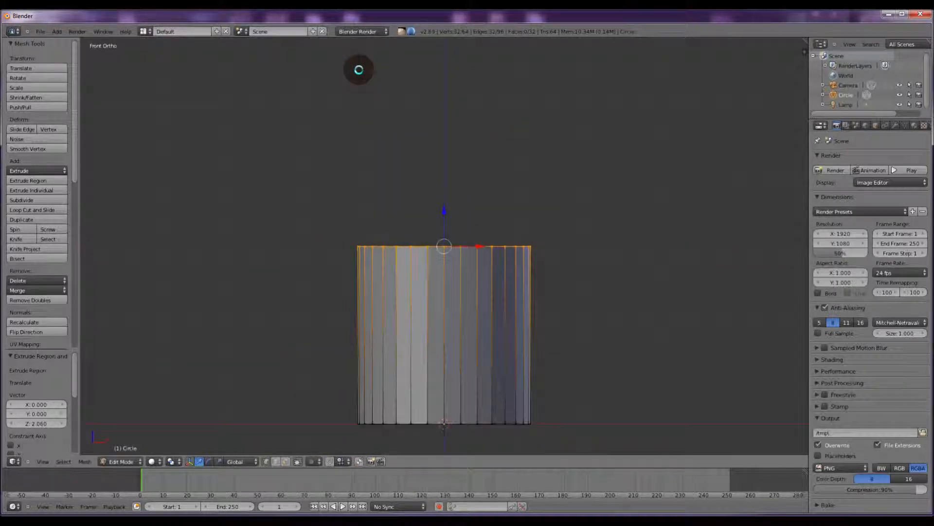
{"action": "key", "text": "s"}
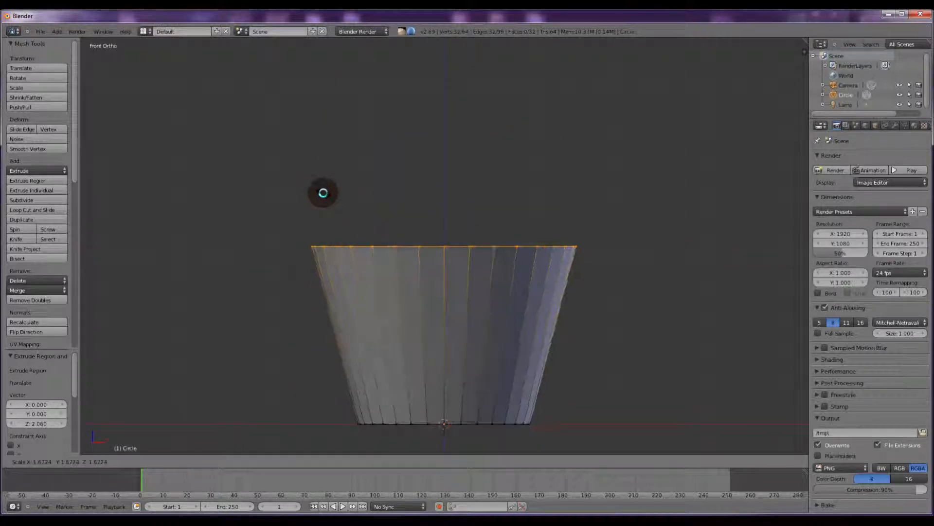
{"action": "left_click", "coordinate": [311, 191]}
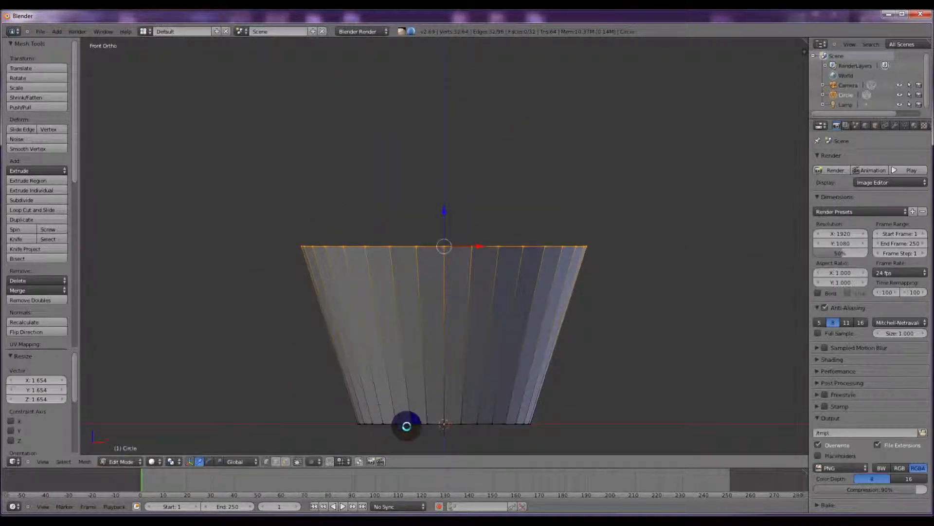
Show the mesh in wireframe, extrude the upper rim in place and scale it inward to about 0.93
{"action": "left_click", "coordinate": [151, 461]}
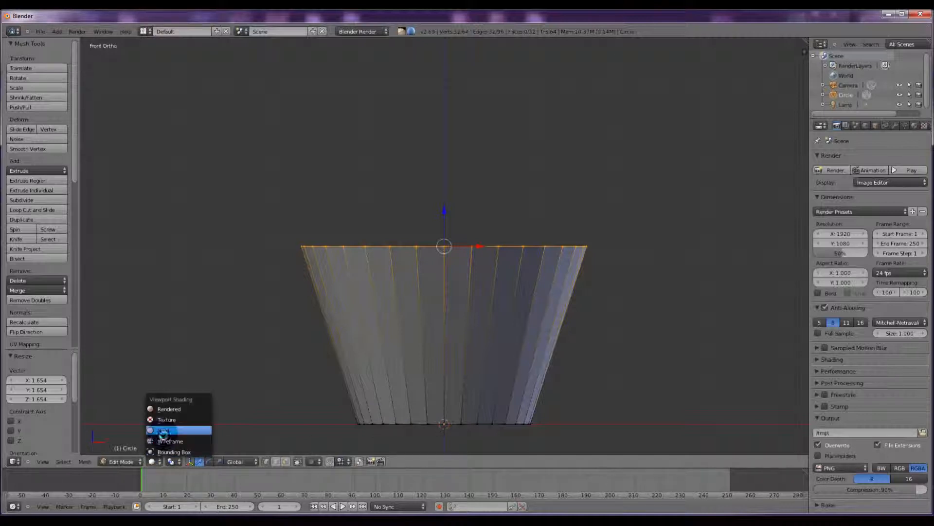
{"action": "left_click", "coordinate": [164, 438]}
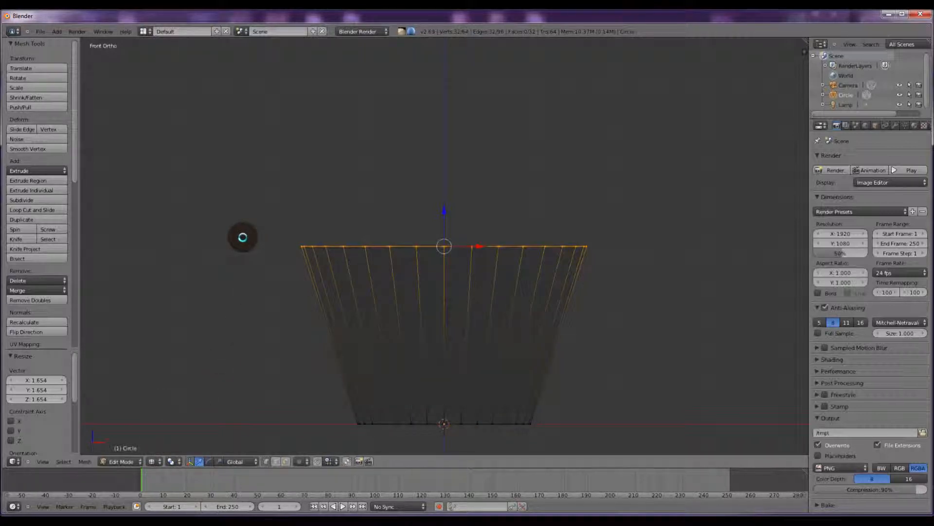
{"action": "key", "text": "e"}
{"action": "right_click", "coordinate": [242, 237]}
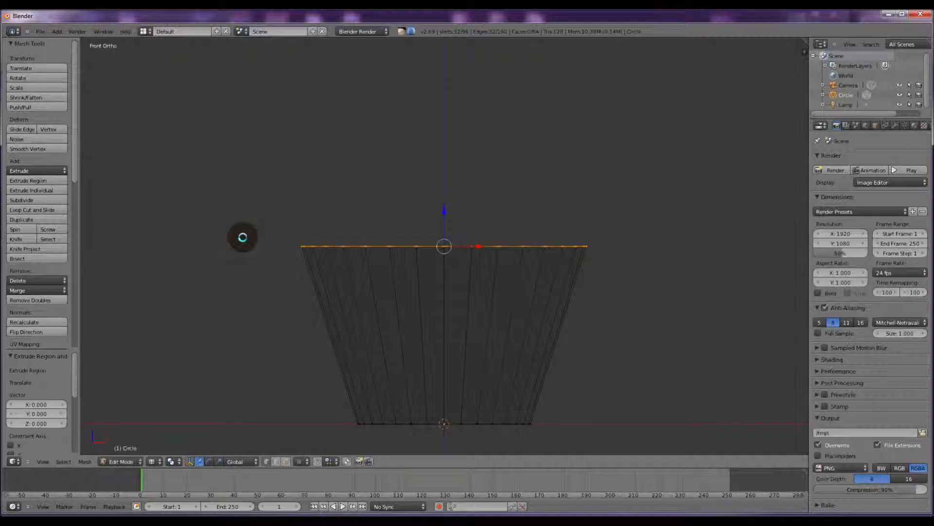
{"action": "key", "text": "s"}
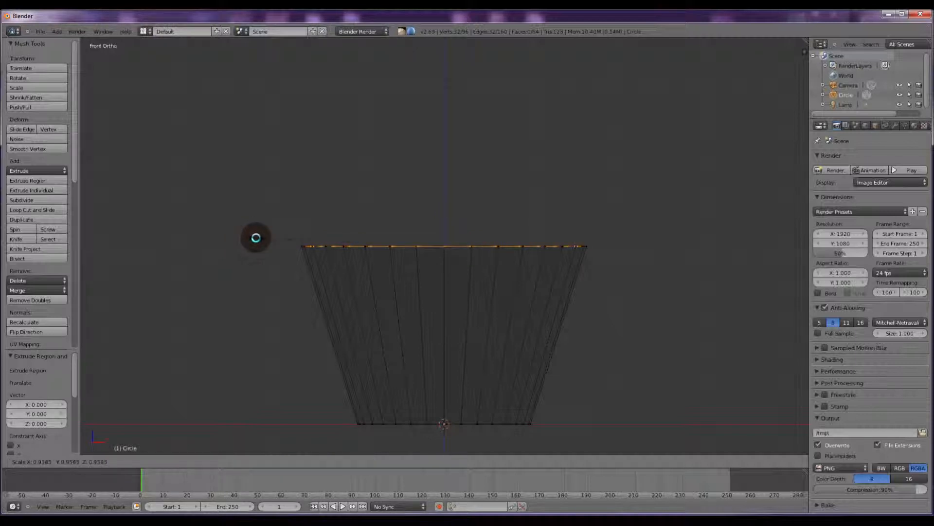
{"action": "left_click", "coordinate": [256, 238]}
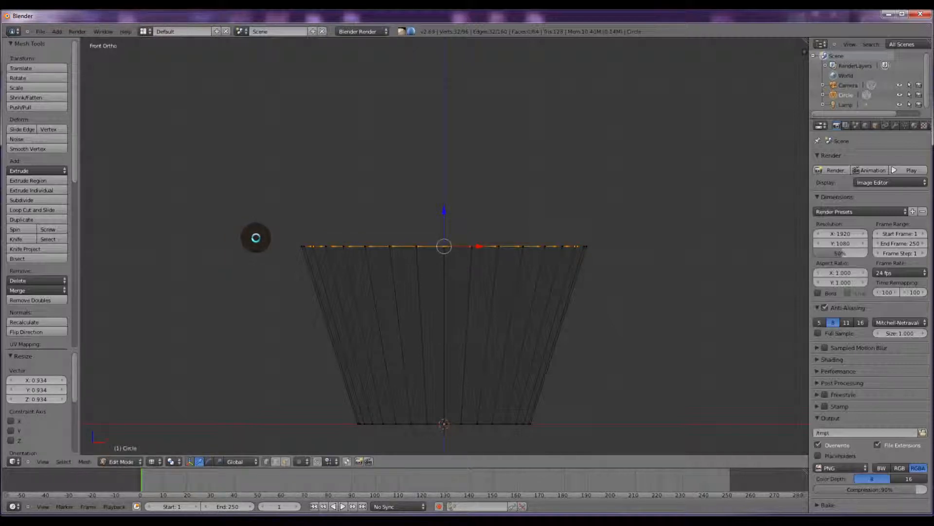
Extrude the inner rim down along Z by about 1.78 and scale it to about 0.61 to follow the outer wall
{"action": "key", "text": "e"}
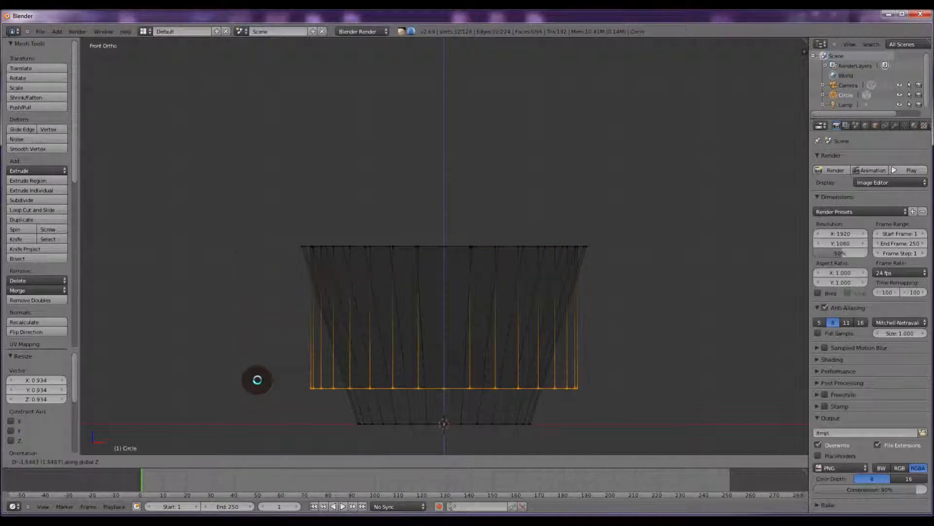
{"action": "left_click", "coordinate": [256, 392]}
{"action": "key", "text": "s"}
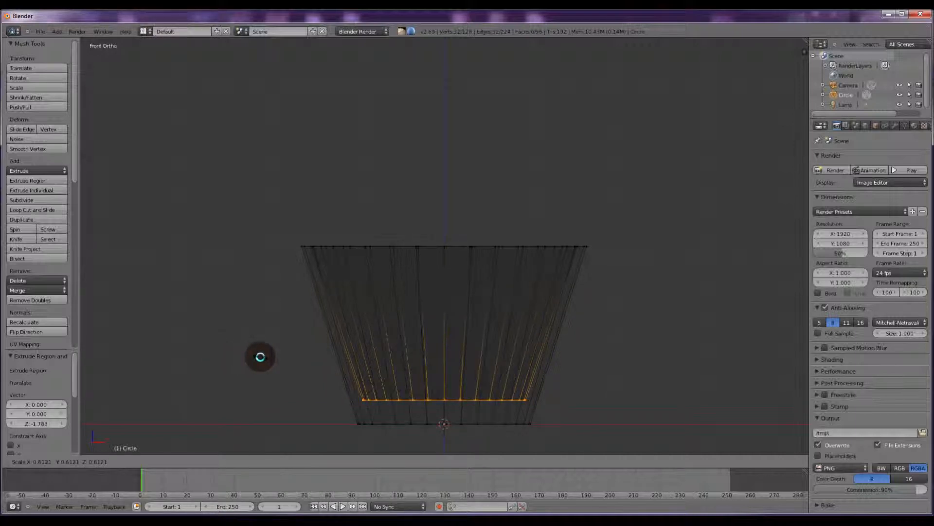
{"action": "left_click", "coordinate": [261, 357]}
Close the inner floor by extruding its ring, scaling it to 0 and raising the centre about 0.085 along Z
{"action": "key", "text": "e"}
{"action": "right_click", "coordinate": [261, 356]}
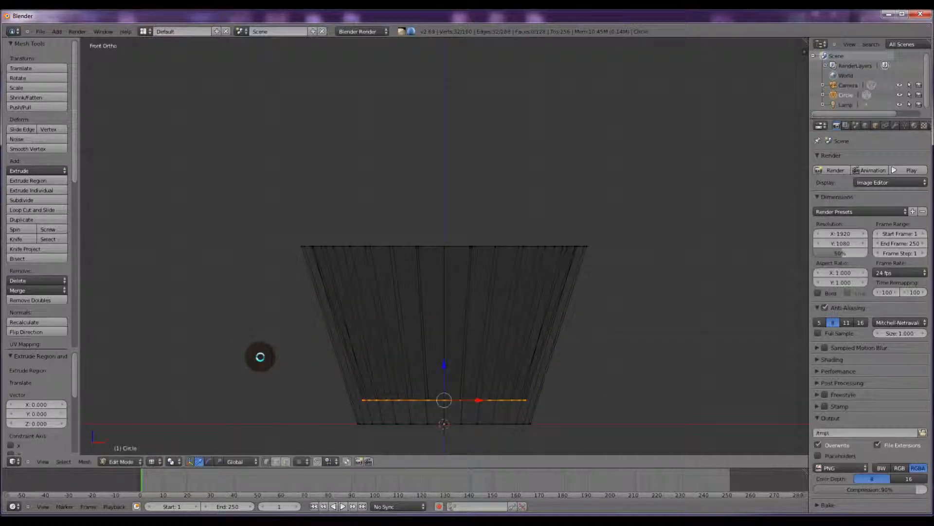
{"action": "key", "text": "s"}
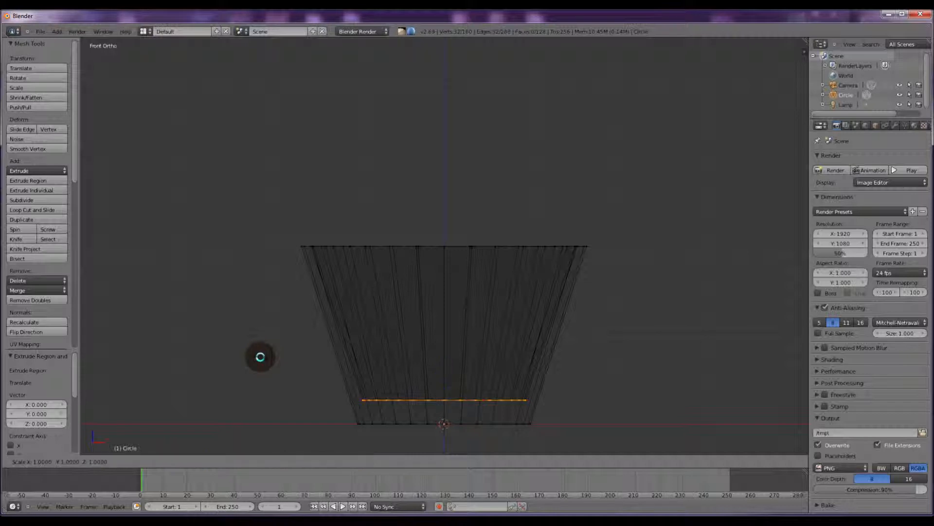
{"action": "left_click", "coordinate": [260, 357]}
{"action": "key", "text": "KP_3"}
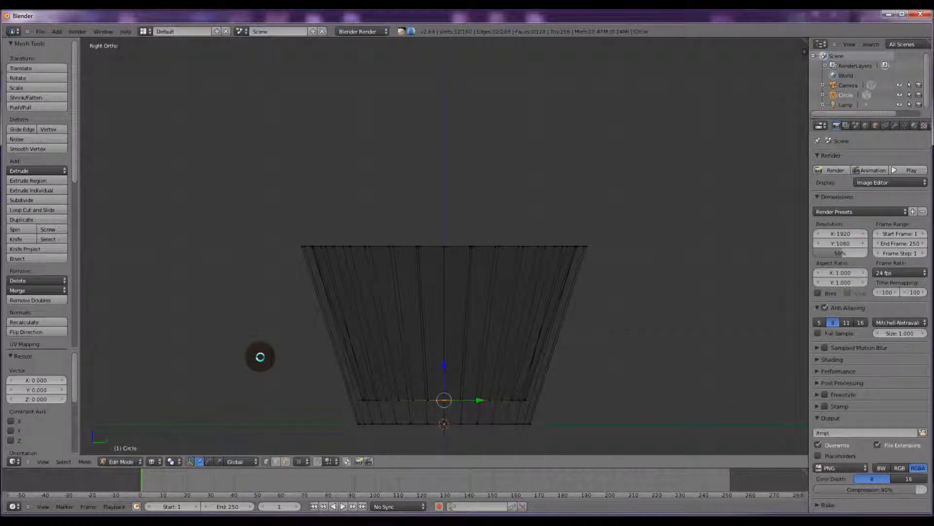
{"action": "key", "text": "g"}
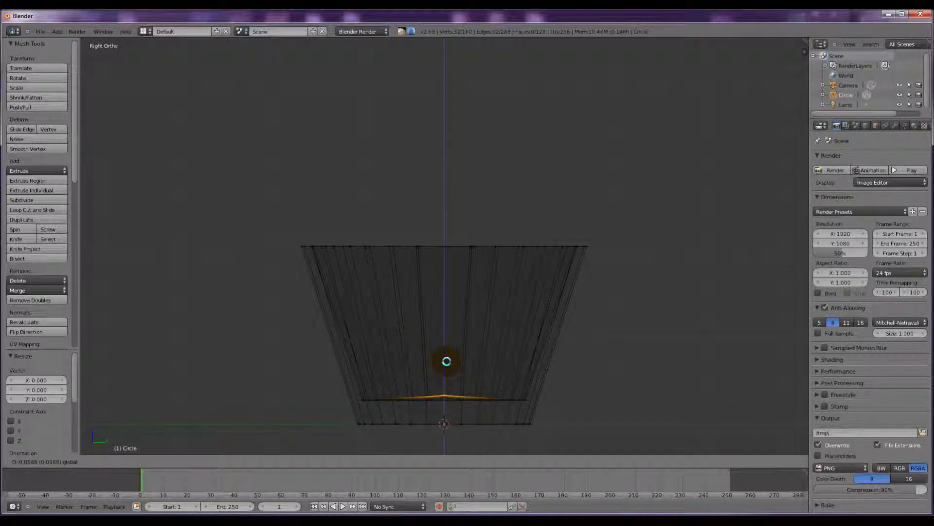
{"action": "left_click", "coordinate": [446, 359]}
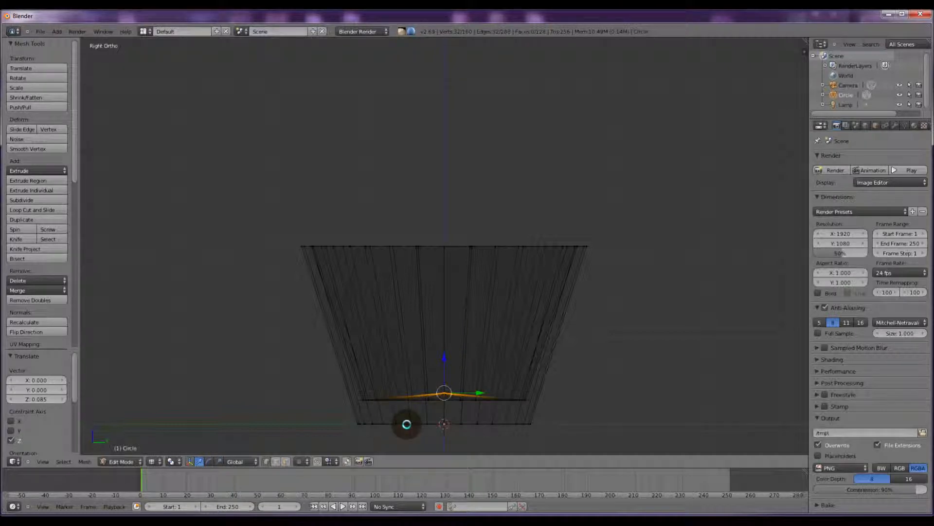
Close the underside by extruding the lowest outer ring, scaling it to 0 and raising the centre slightly along Z
{"action": "key", "text": "a"}
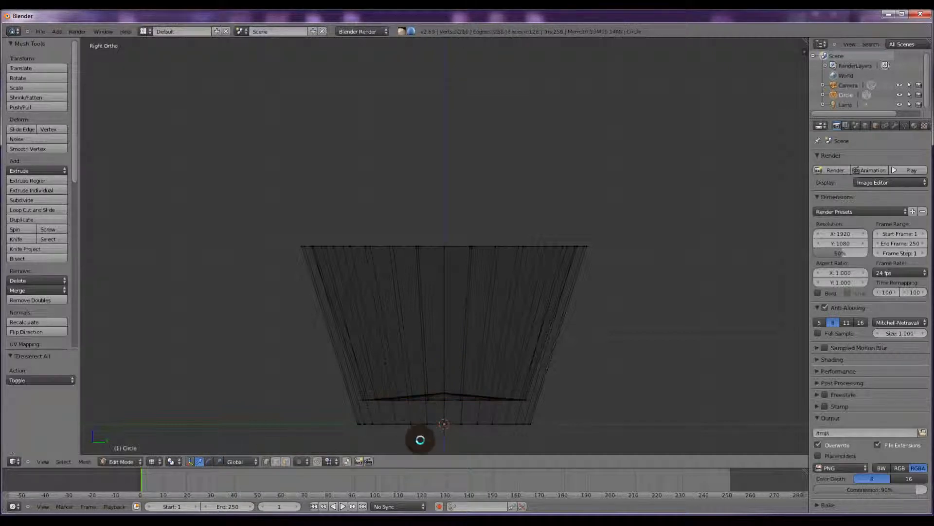
{"action": "left_click_drag", "start_coordinate": [407, 448], "coordinate": [327, 416]}
{"action": "key", "text": "b"}
{"action": "right_click", "coordinate": [326, 416]}
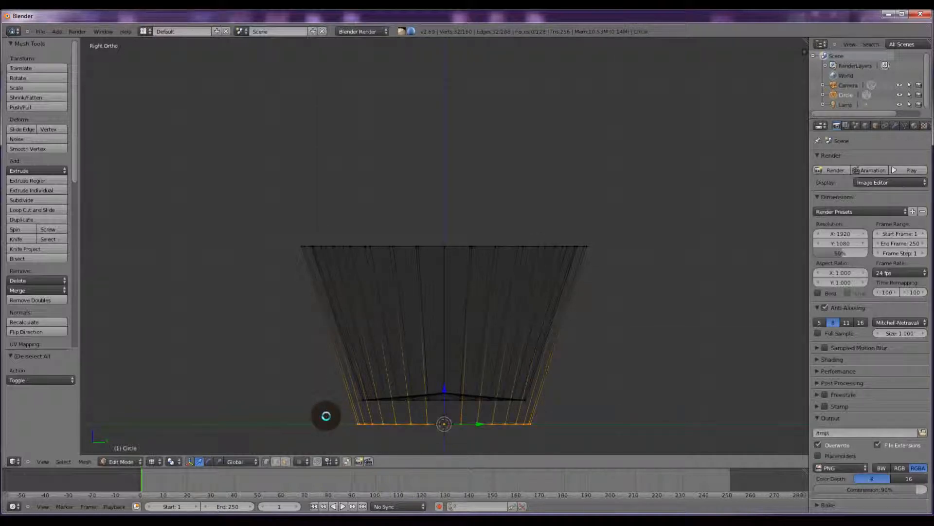
{"action": "key", "text": "e"}
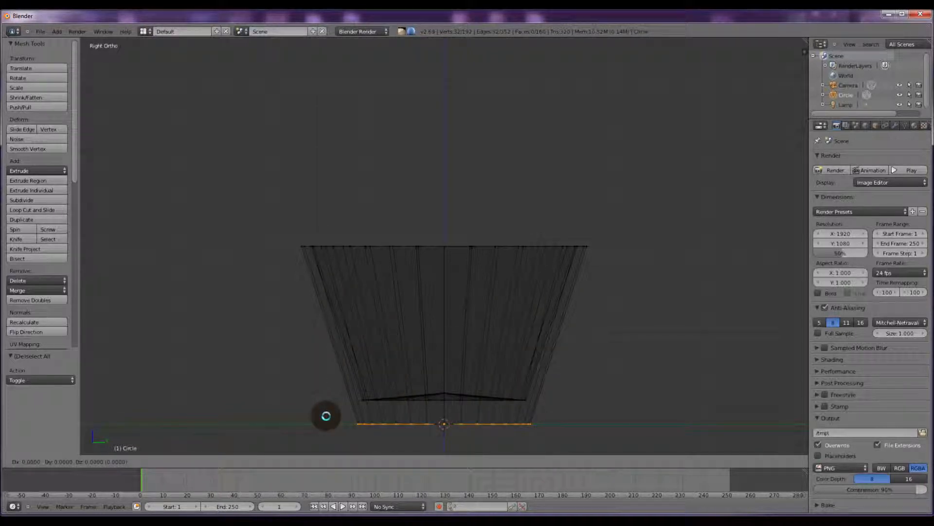
{"action": "right_click", "coordinate": [326, 415]}
{"action": "key", "text": "s"}
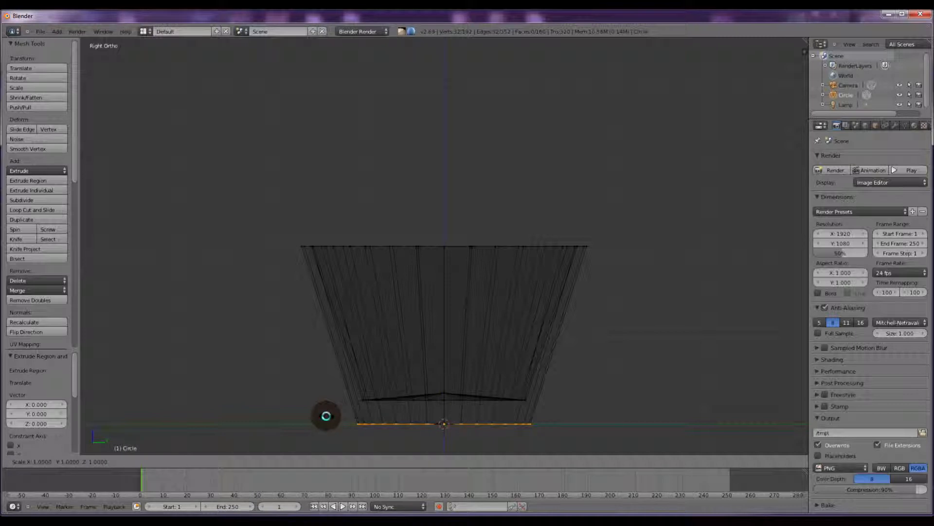
{"action": "key", "text": "Return"}
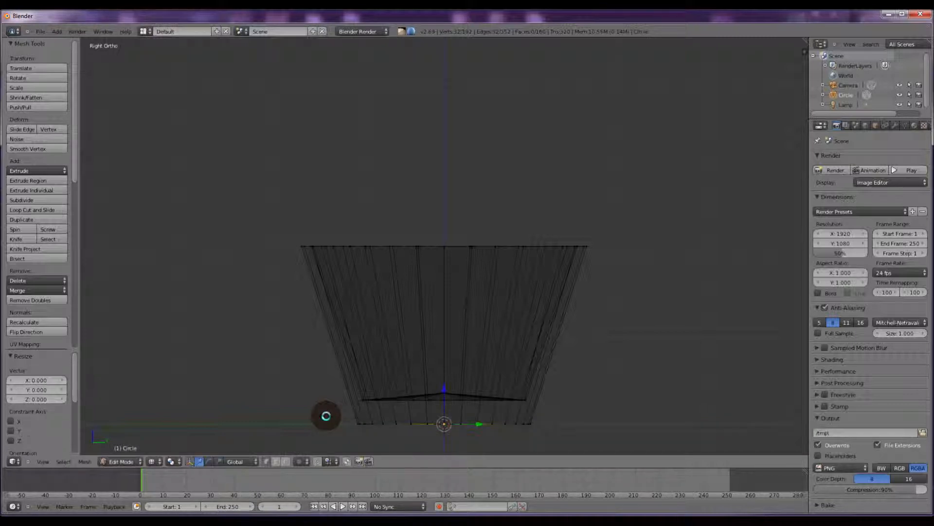
{"action": "key", "text": "g"}
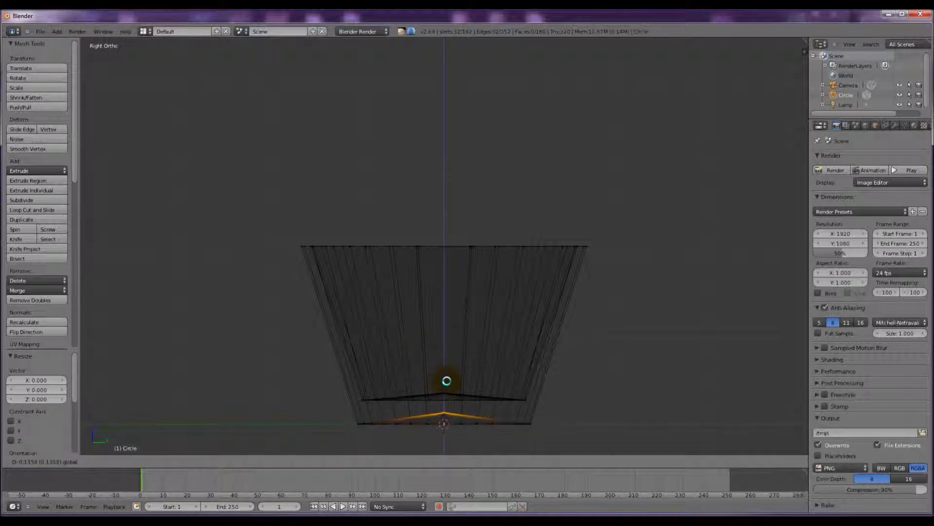
{"action": "right_click", "coordinate": [447, 382]}
Select the whole mesh and remove its doubled vertices
{"action": "key", "text": "a"}
{"action": "key", "text": "a"}
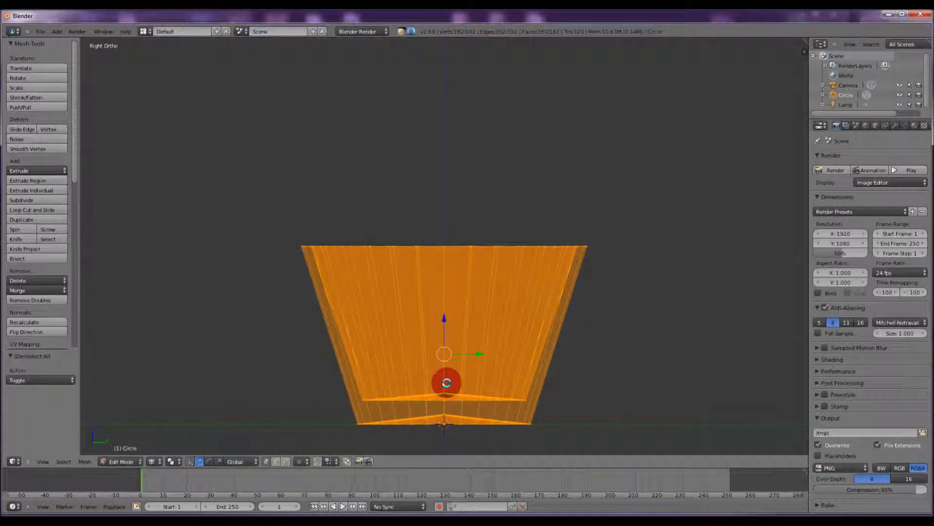
{"action": "middle_click_drag", "start_coordinate": [435, 212], "coordinate": [430, 294]}
{"action": "scroll", "coordinate": [431, 294], "scroll_direction": "up", "scroll_amount": 5}
{"action": "scroll", "coordinate": [431, 294], "scroll_direction": "down", "scroll_amount": 4}
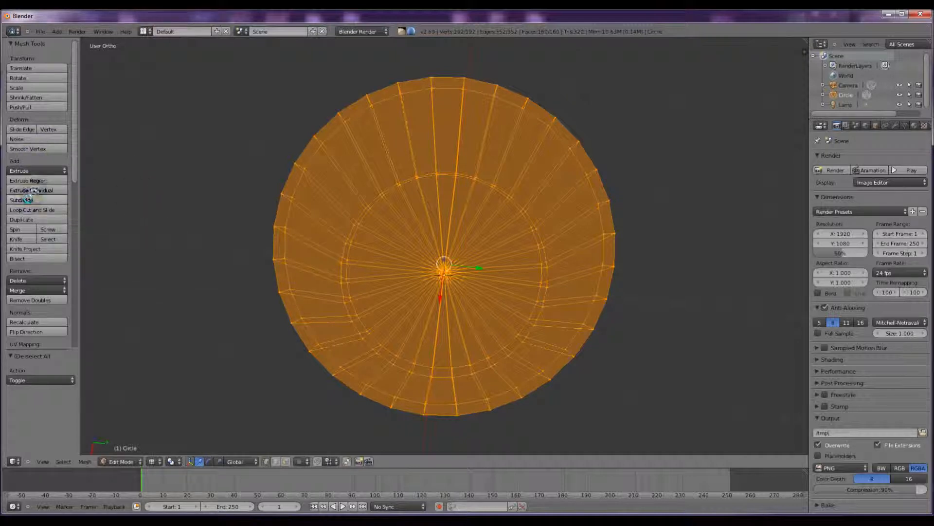
{"action": "scroll", "coordinate": [38, 239], "scroll_direction": "down", "scroll_amount": 4}
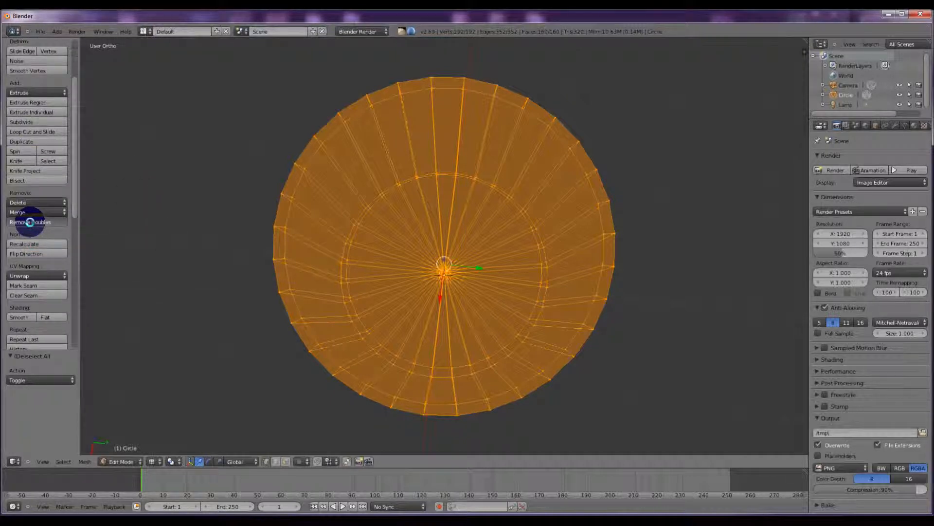
{"action": "left_click", "coordinate": [30, 222]}
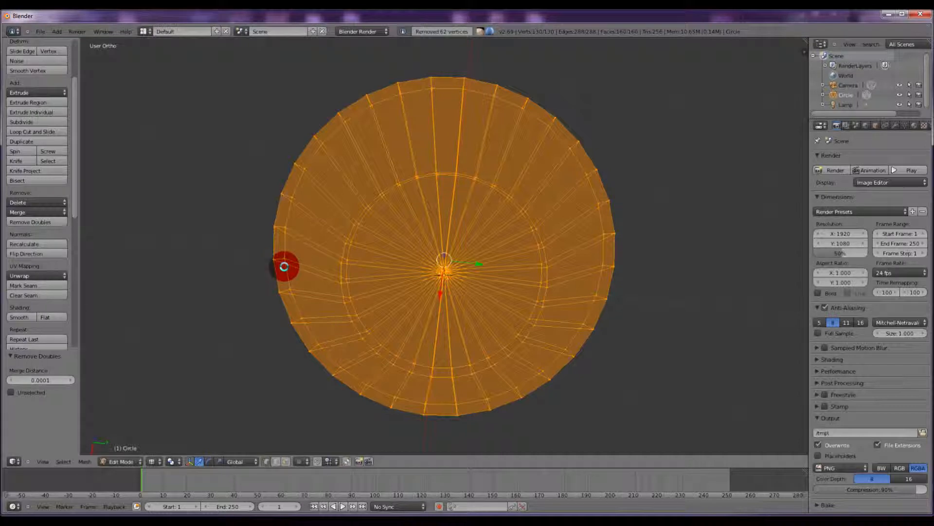
Return to Object Mode, frame the object from the front and switch the render engine to Cycles Render
{"action": "key", "text": "Tab"}
{"action": "key", "text": "KP_1"}
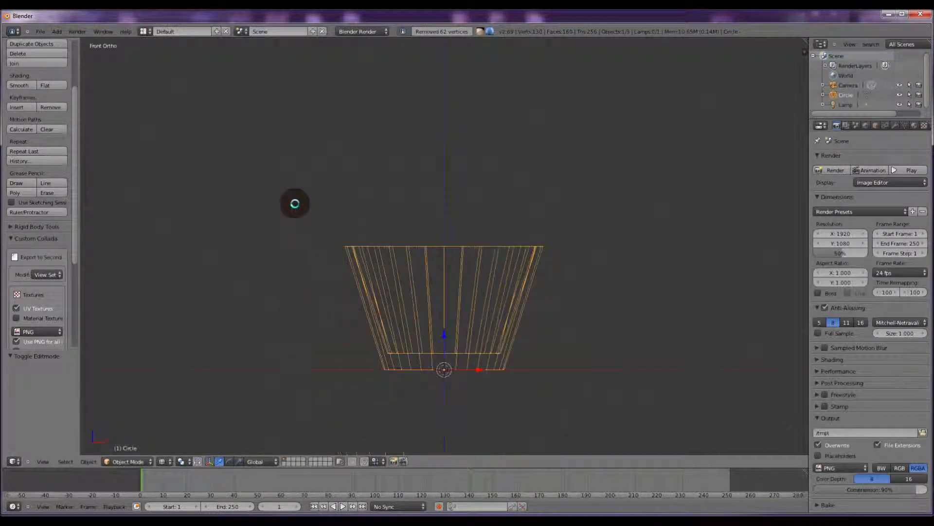
{"action": "key", "text": "KP_Decimal"}
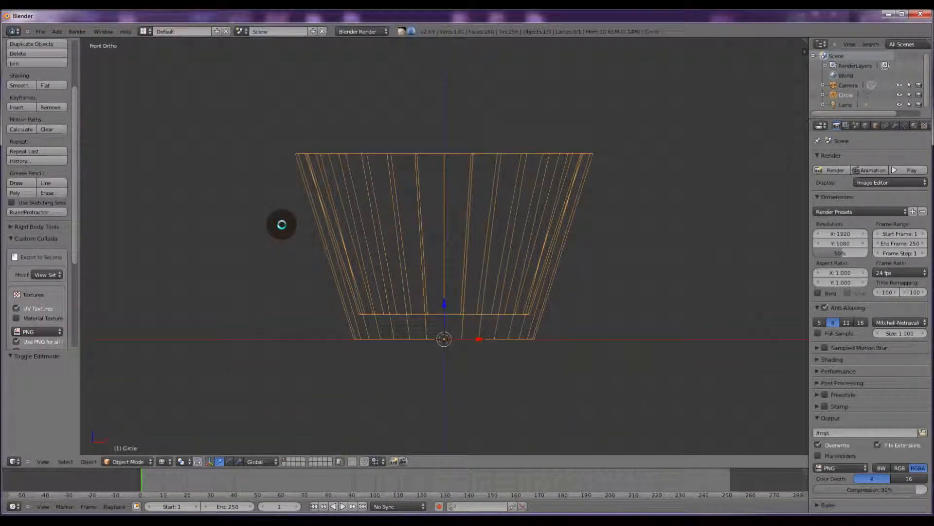
{"action": "left_click", "coordinate": [357, 31]}
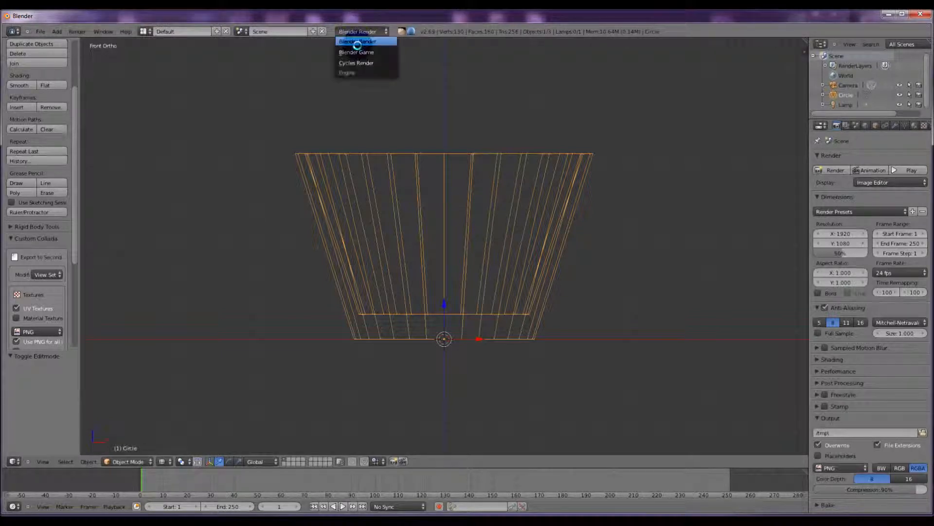
{"action": "left_click", "coordinate": [361, 63]}
Recalculate the normals of the whole mesh in Edit Mode
{"action": "key", "text": "Tab"}
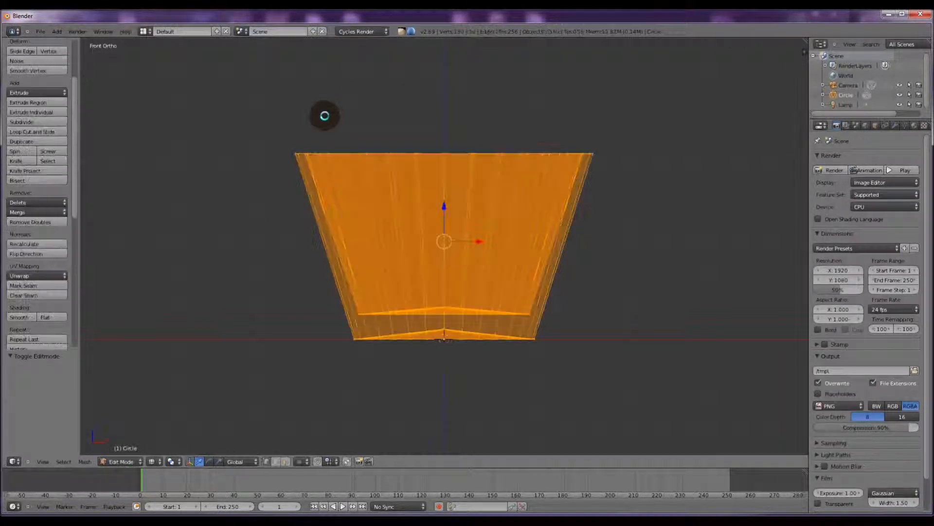
{"action": "left_click", "coordinate": [40, 243]}
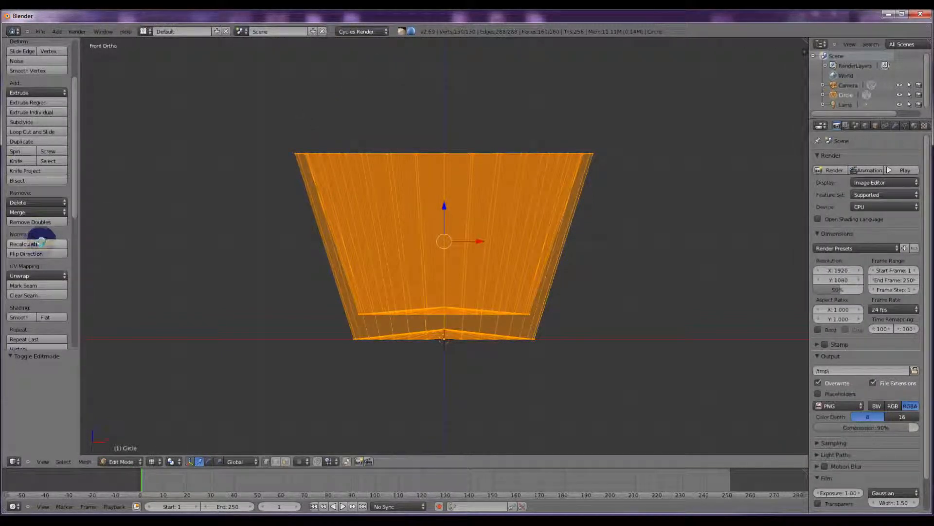
Shade the pot mesh smooth and give it a new material with a Glass BSDF surface
{"action": "left_click", "coordinate": [21, 317]}
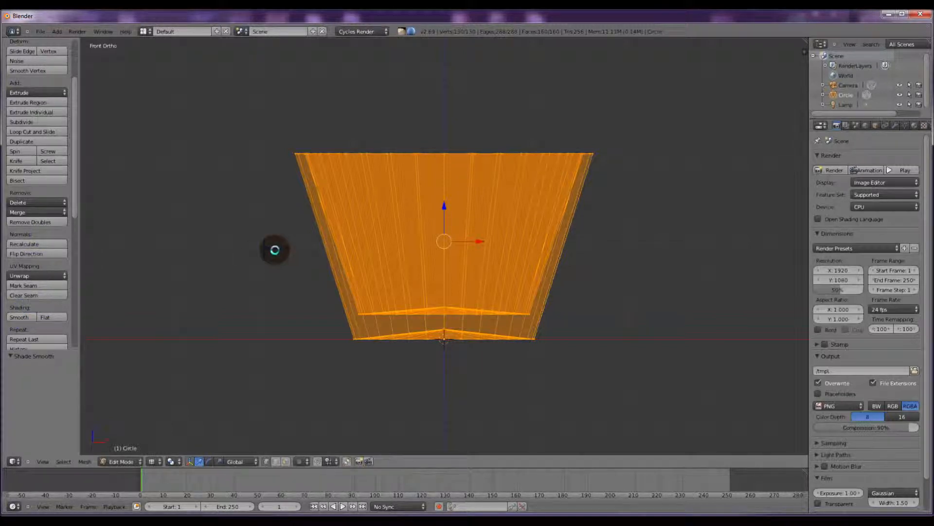
{"action": "left_click", "coordinate": [911, 126]}
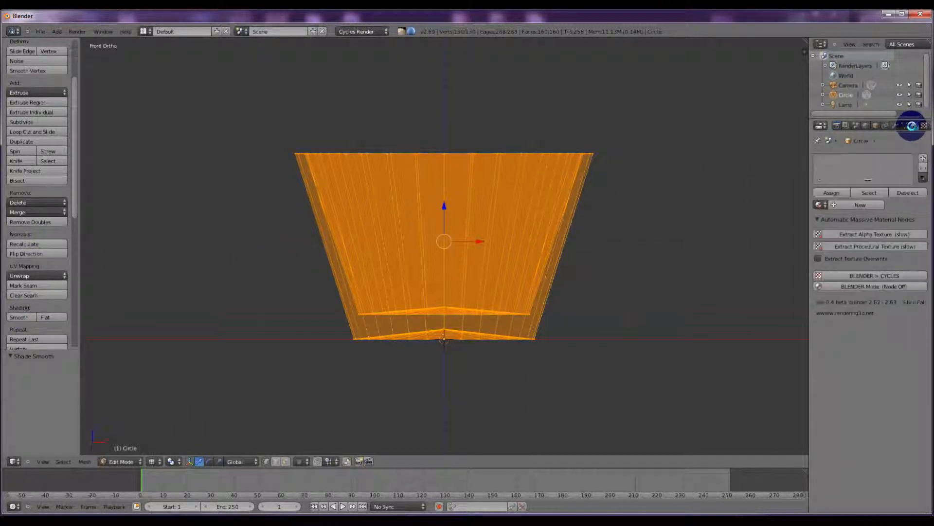
{"action": "left_click", "coordinate": [858, 205]}
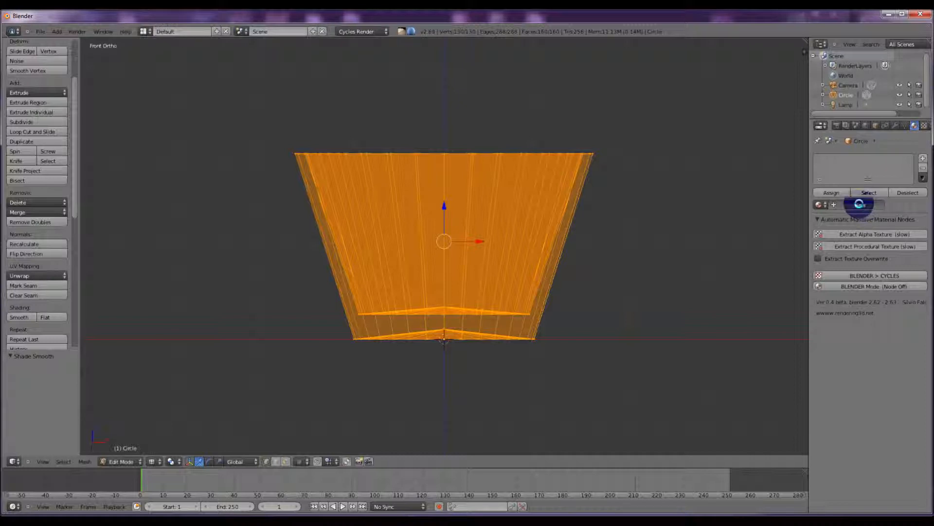
{"action": "left_click", "coordinate": [869, 257]}
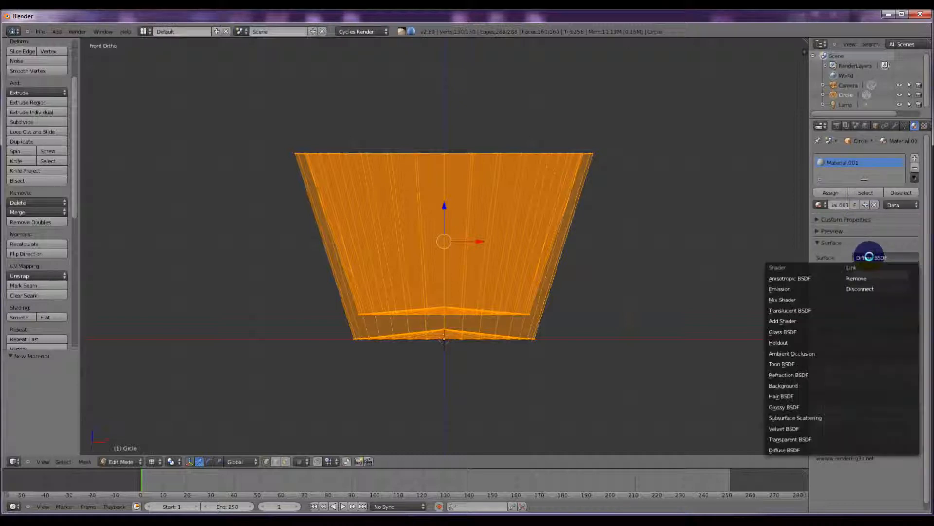
{"action": "left_click", "coordinate": [788, 331]}
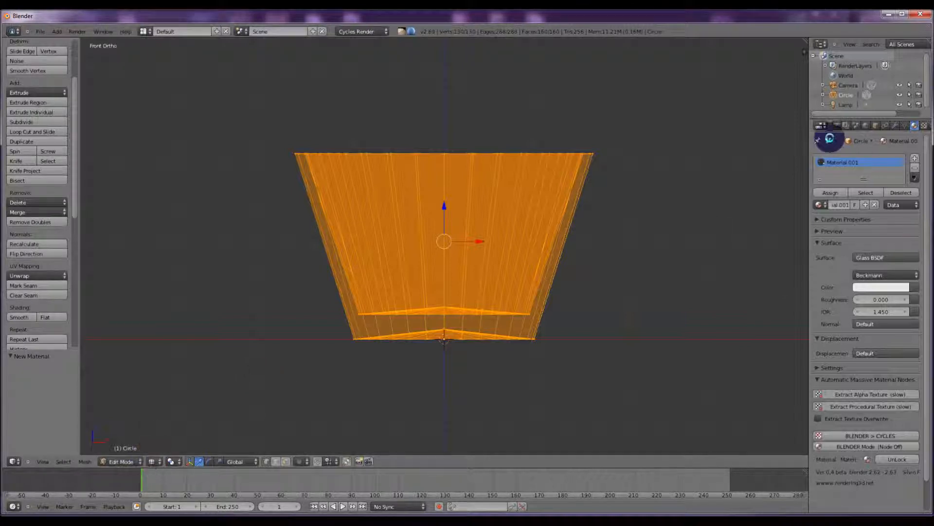
With border rendering enabled, lock the camera to the view and frame the pot closely from slightly above
{"action": "left_click", "coordinate": [837, 125]}
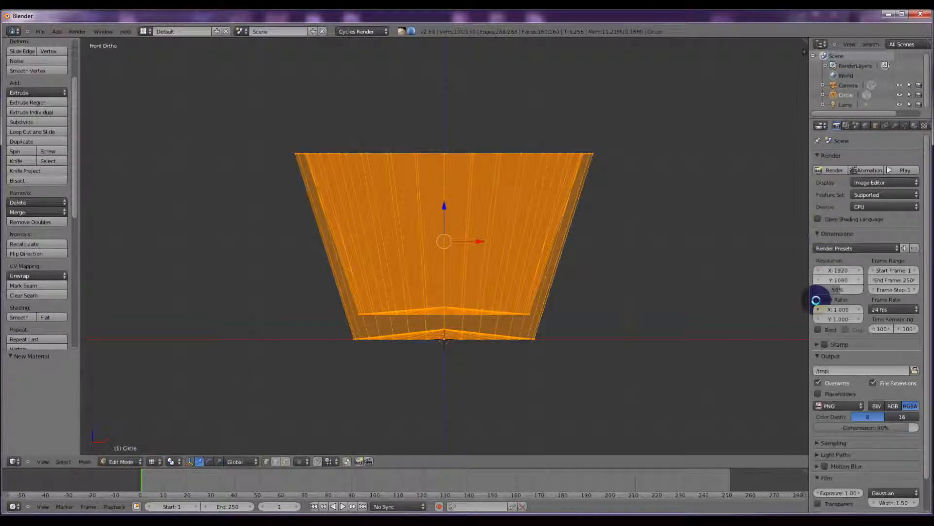
{"action": "left_click", "coordinate": [818, 328]}
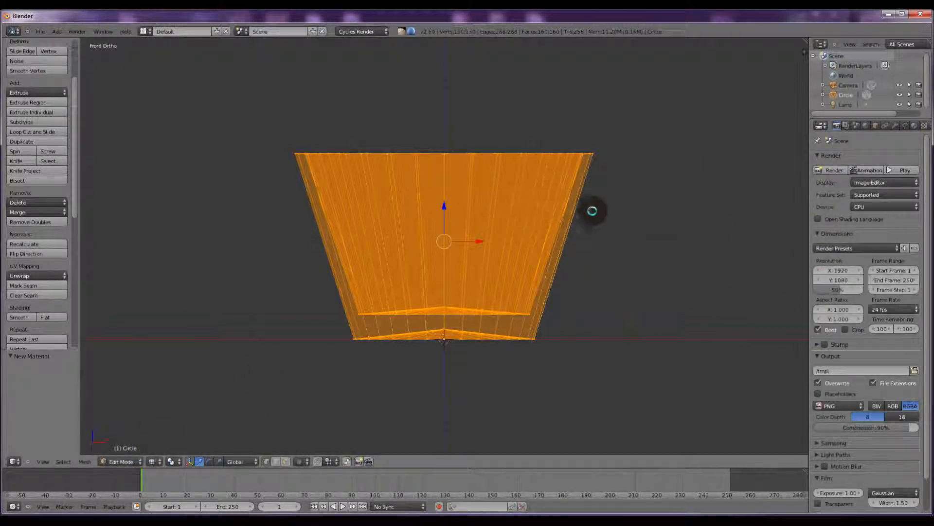
{"action": "key", "text": "KP_0"}
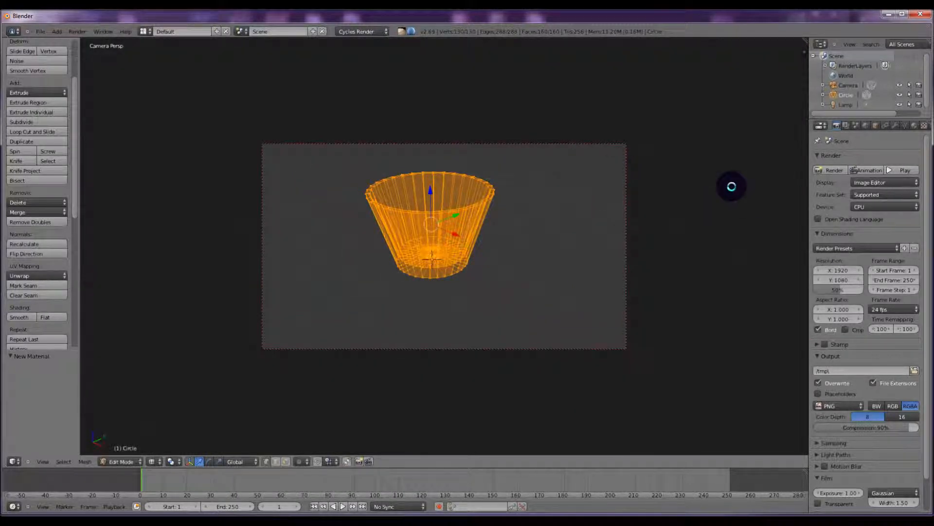
{"action": "key", "text": "n"}
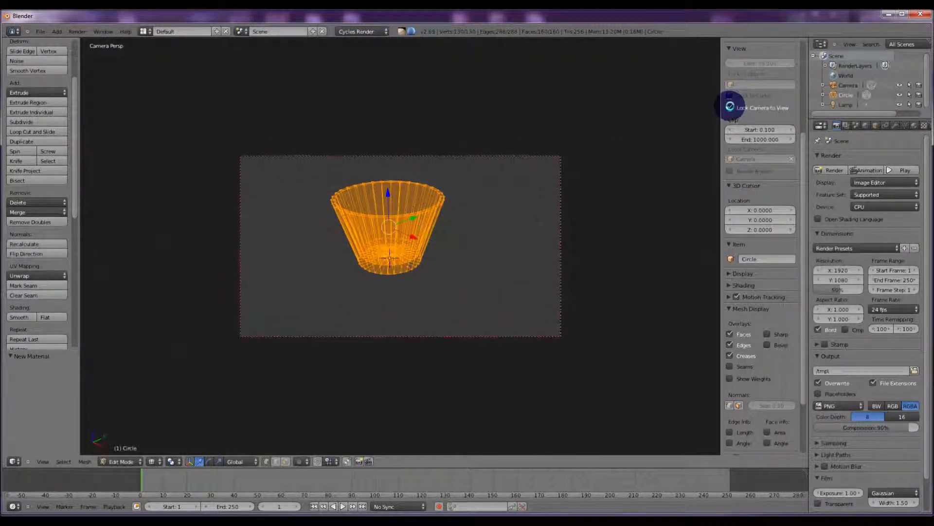
{"action": "scroll", "coordinate": [413, 235], "scroll_direction": "up", "scroll_amount": 3}
{"action": "mouse_move", "coordinate": [470, 268]}
{"action": "middle_mouse_down"}
{"action": "mouse_move", "coordinate": [472, 243]}
{"action": "mouse_move", "coordinate": [477, 267]}
{"action": "mouse_move", "coordinate": [481, 260]}
{"action": "middle_mouse_up"}
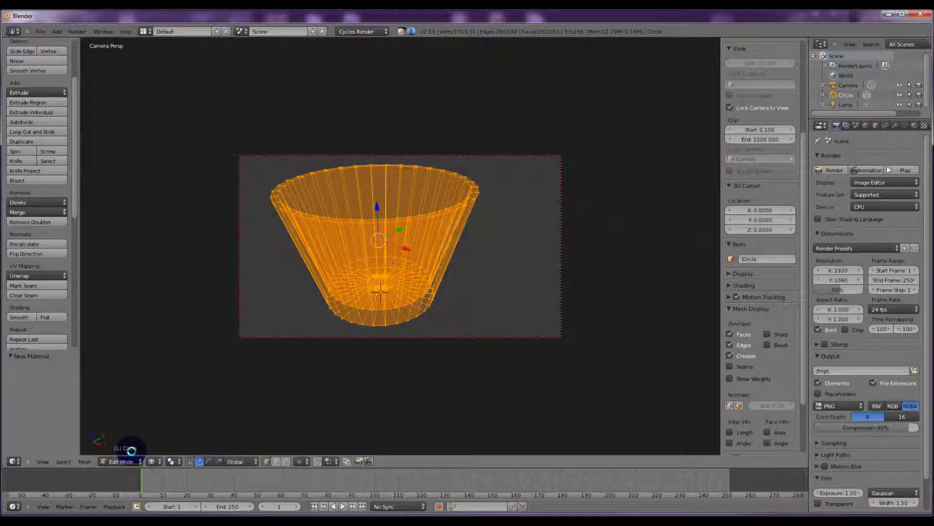
Preview the pot in Rendered viewport shading and lower the camera to a nearly level side angle
{"action": "left_click", "coordinate": [152, 462]}
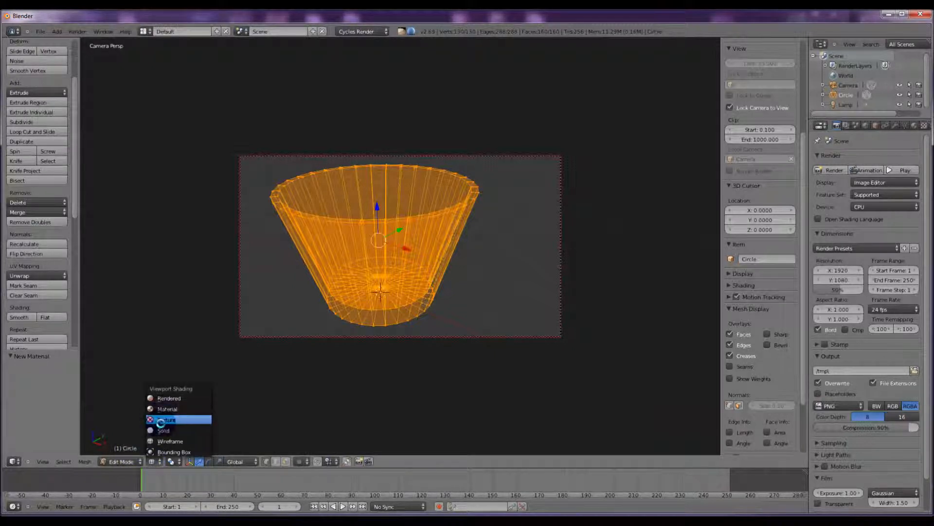
{"action": "left_click", "coordinate": [165, 398]}
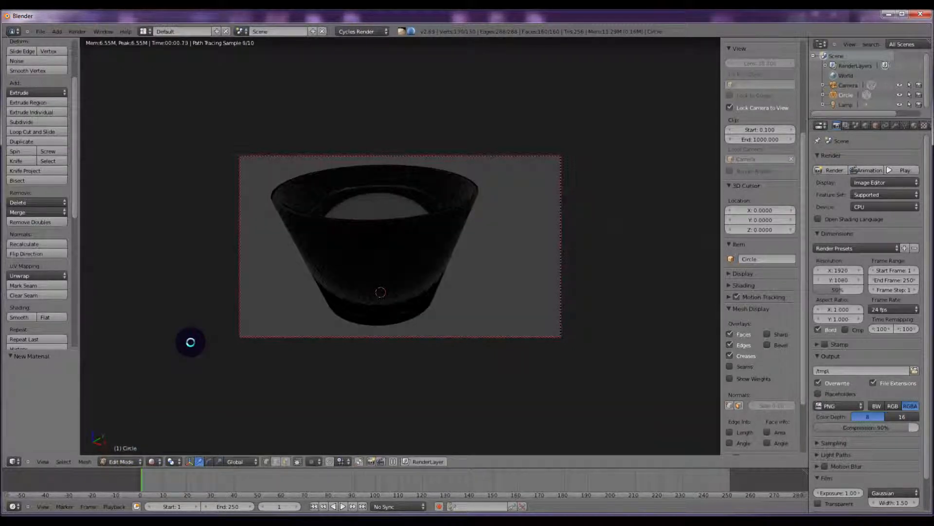
{"action": "mouse_move", "coordinate": [277, 264]}
{"action": "middle_mouse_down"}
{"action": "mouse_move", "coordinate": [265, 302]}
{"action": "mouse_move", "coordinate": [272, 250]}
{"action": "middle_mouse_up"}
In Material shading and top view, leave Edit Mode and move the lamp about 0.53 in X and -1.25 in Y
{"action": "left_click", "coordinate": [154, 461]}
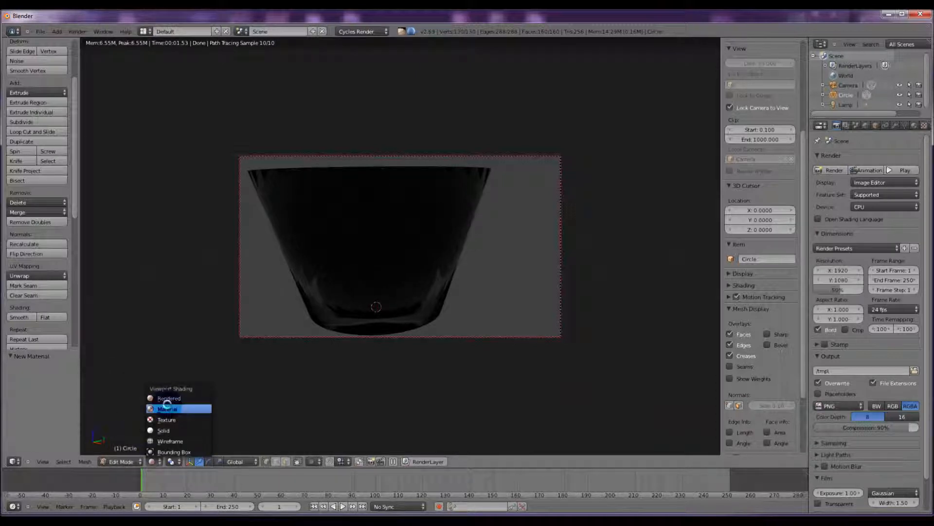
{"action": "left_click", "coordinate": [167, 408]}
{"action": "key", "text": "KP_7"}
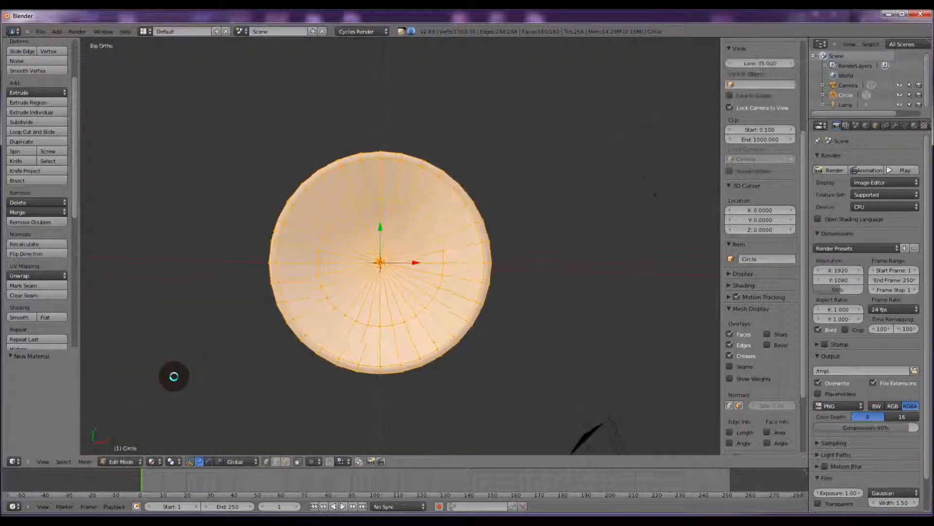
{"action": "scroll", "coordinate": [195, 365], "scroll_direction": "down", "scroll_amount": 3}
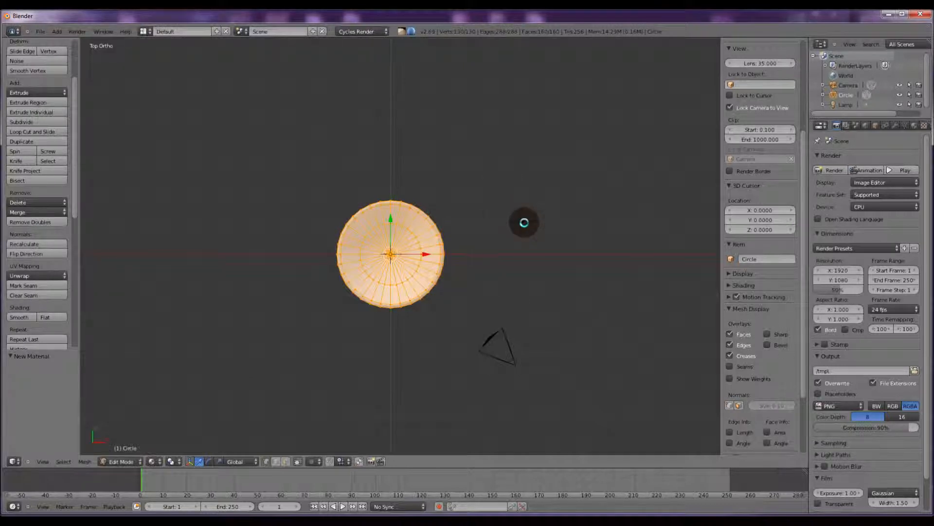
{"action": "key", "text": "Tab"}
{"action": "right_click", "coordinate": [524, 220]}
{"action": "right_click_drag", "start_coordinate": [530, 225], "coordinate": [540, 262]}
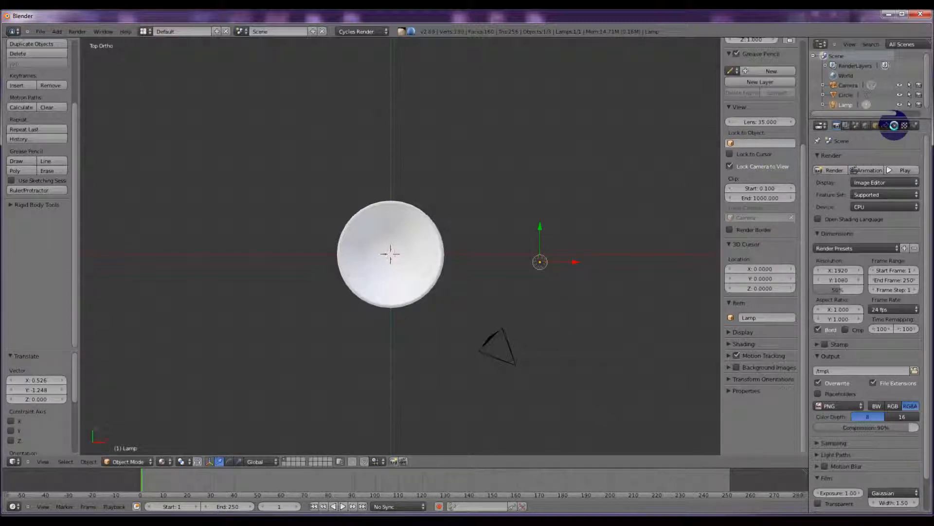
Duplicate the lamp twice, offsetting the first copy about -6.36 in X, -4.28 in Y and the second about 0.50, 8.84 from it
{"action": "left_click", "coordinate": [895, 126]}
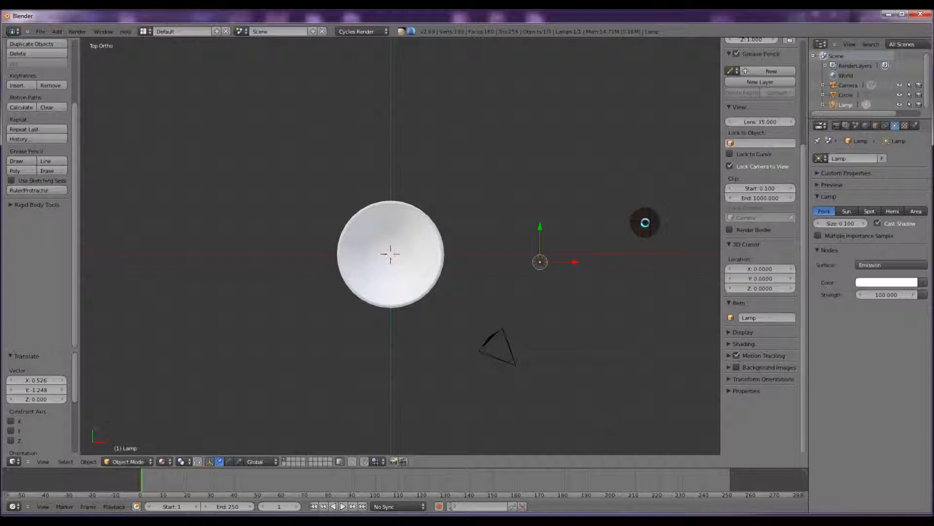
{"action": "key", "text": "shift+d"}
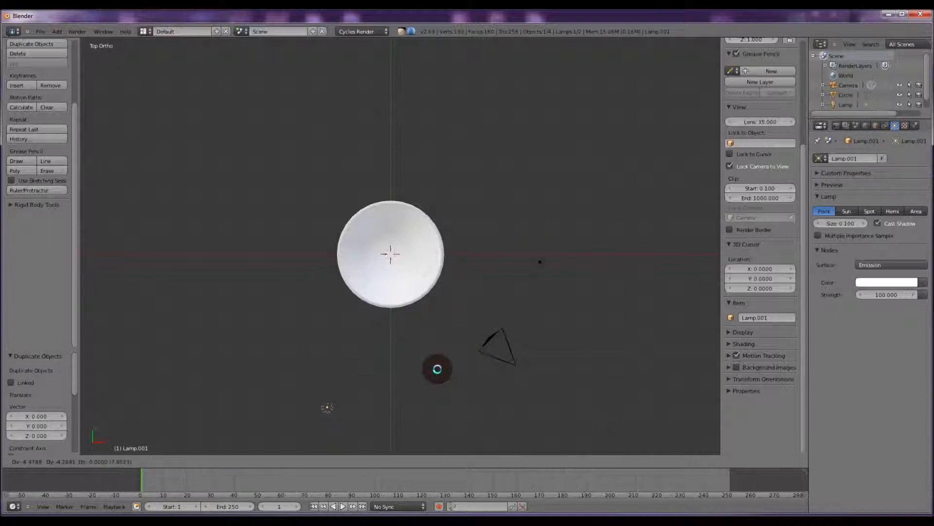
{"action": "left_click", "coordinate": [439, 361]}
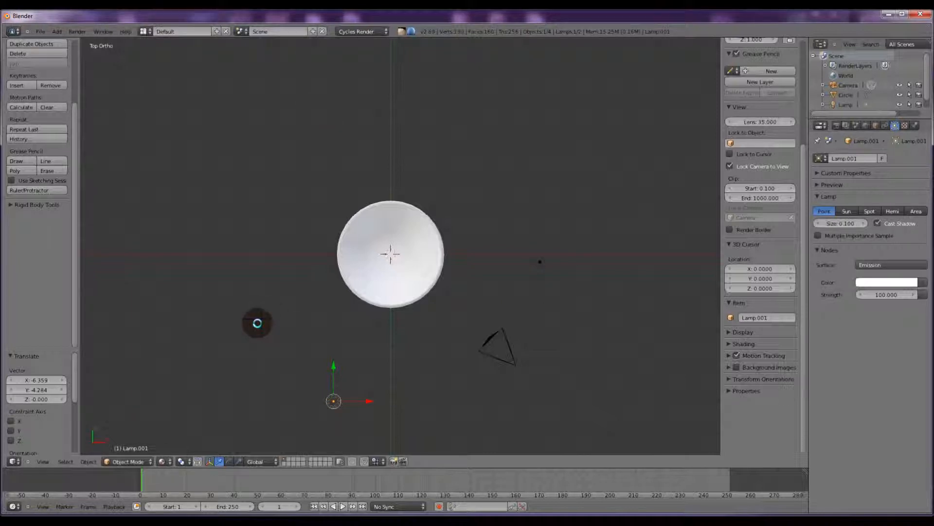
{"action": "key", "text": "shift+d"}
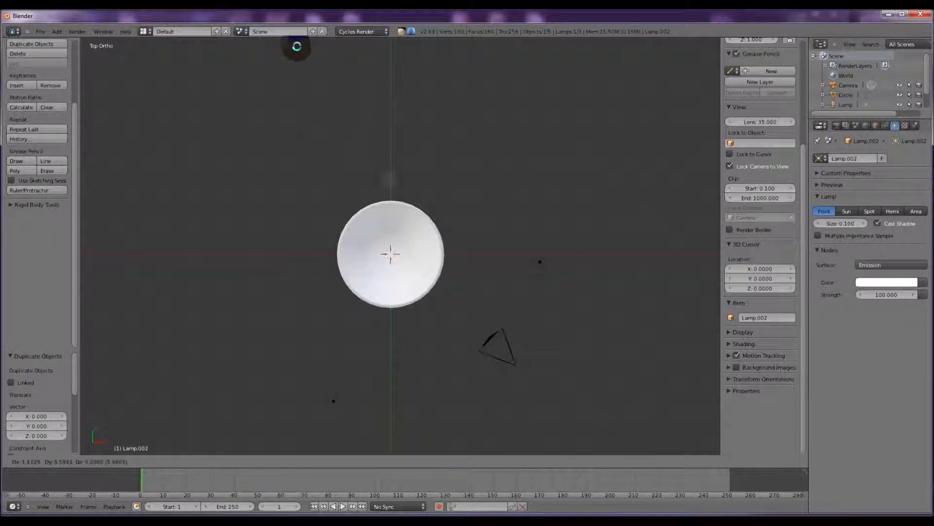
{"action": "left_click", "coordinate": [274, 32]}
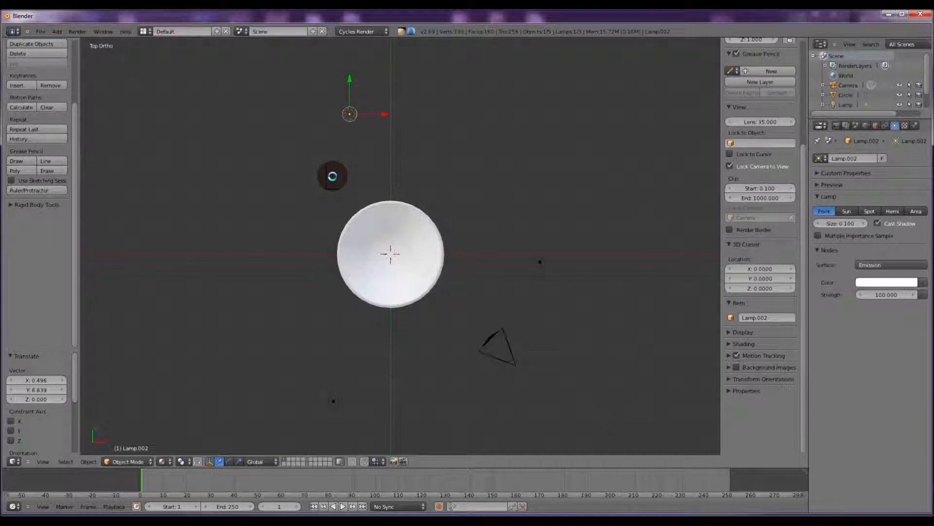
Return to the camera view, framing the pot slightly smaller, and show it in Rendered viewport shading
{"action": "key", "text": "KP_0"}
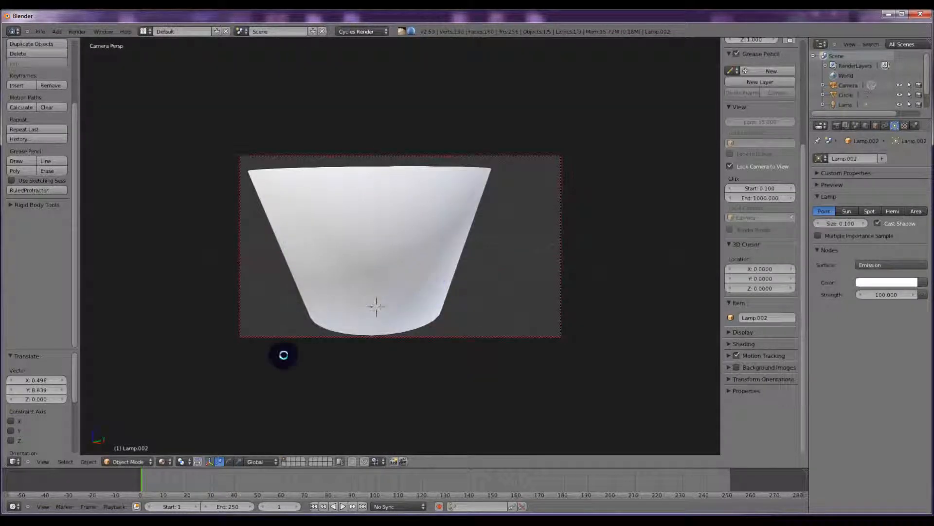
{"action": "left_click", "coordinate": [162, 462]}
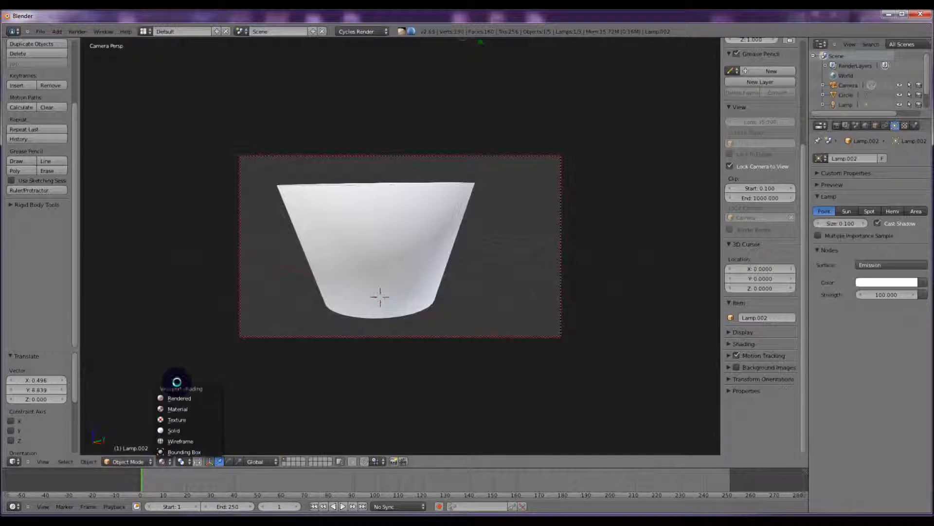
{"action": "left_click", "coordinate": [176, 396]}
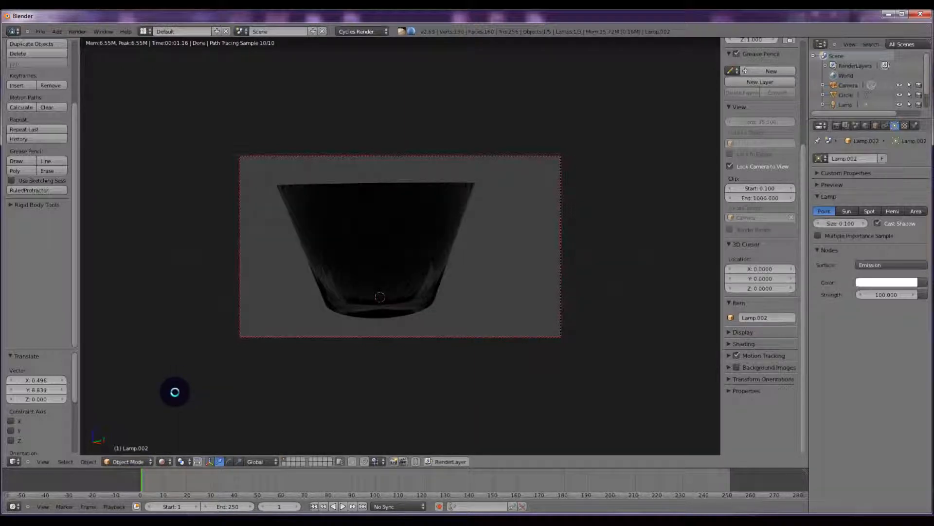
Set the emission strength of Lamp.001 to 400
{"action": "scroll", "coordinate": [849, 88], "scroll_direction": "down", "scroll_amount": 2}
{"action": "left_click", "coordinate": [849, 93]}
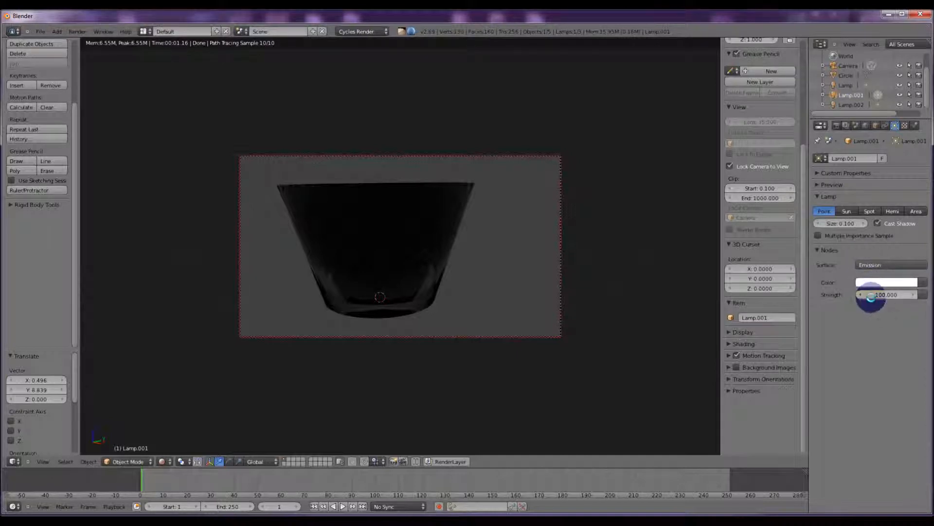
{"action": "type", "text": "400"}
{"action": "key", "text": "Return"}
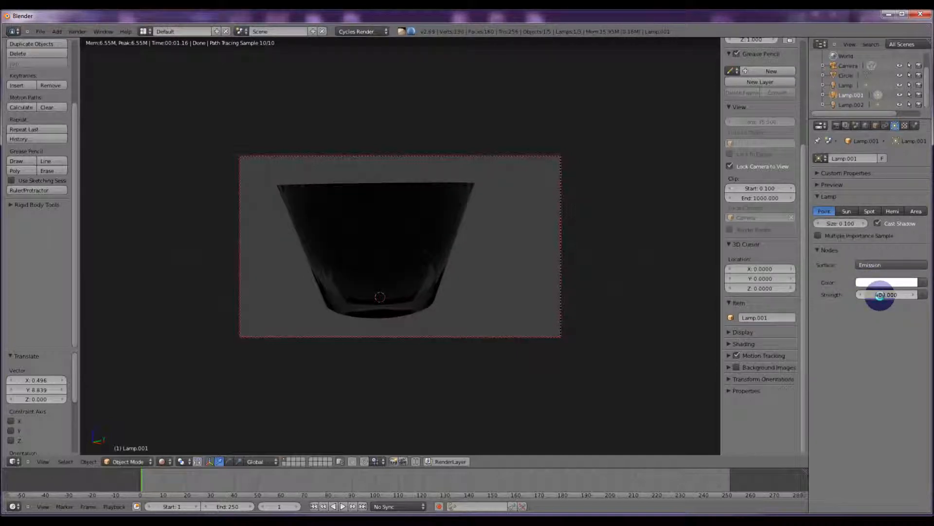
Set the emission strength of both Lamp and Lamp.002 to 500
{"action": "left_click", "coordinate": [852, 86]}
{"action": "left_click", "coordinate": [880, 292]}
{"action": "type", "text": "500"}
{"action": "key", "text": "Return"}
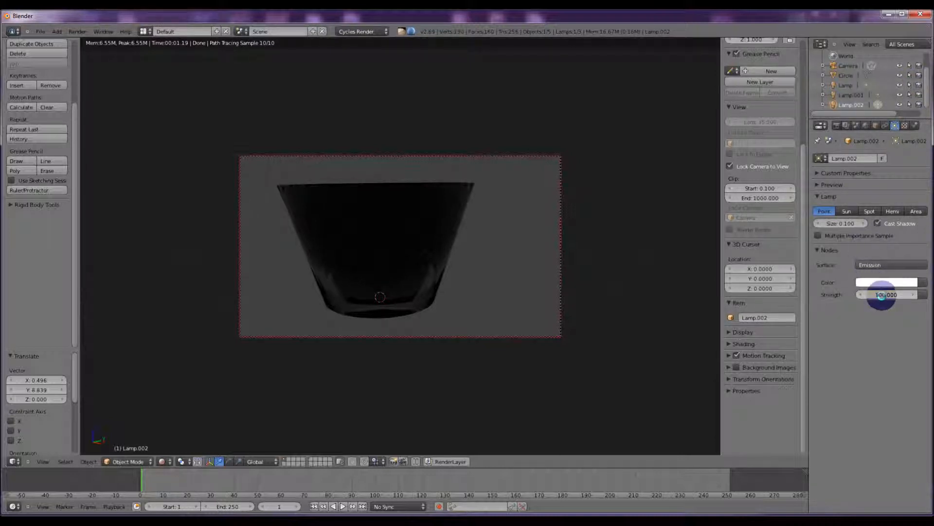
{"action": "type", "text": "500"}
{"action": "key", "text": "Return"}
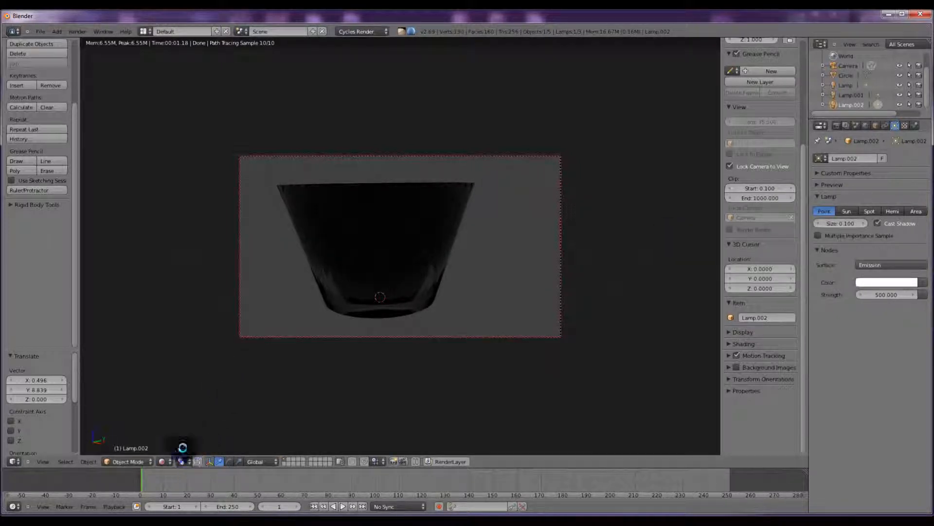
Add a plane as the floor beneath the pot and scale it by 50
{"action": "left_click", "coordinate": [55, 31]}
{"action": "mouse_move", "coordinate": [71, 43]}
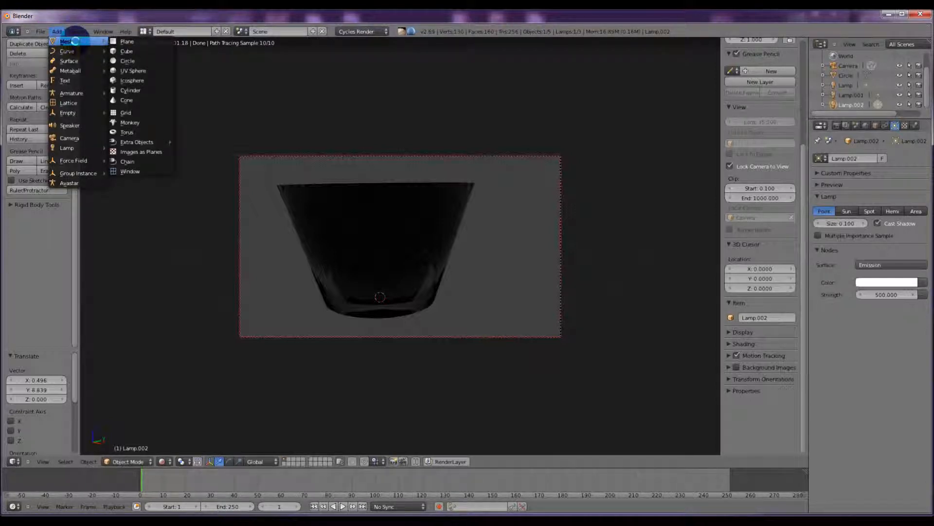
{"action": "left_click", "coordinate": [127, 42]}
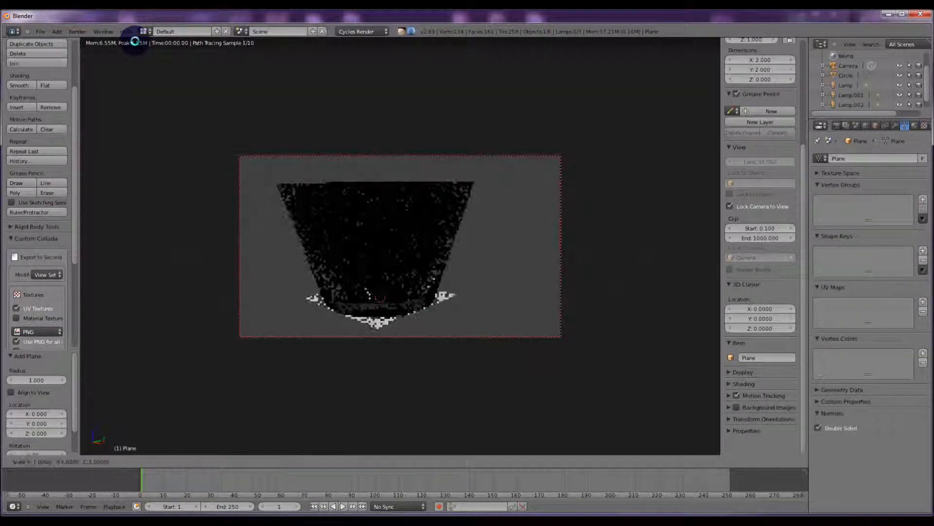
{"action": "type", "text": "50"}
{"action": "key", "text": "Return"}
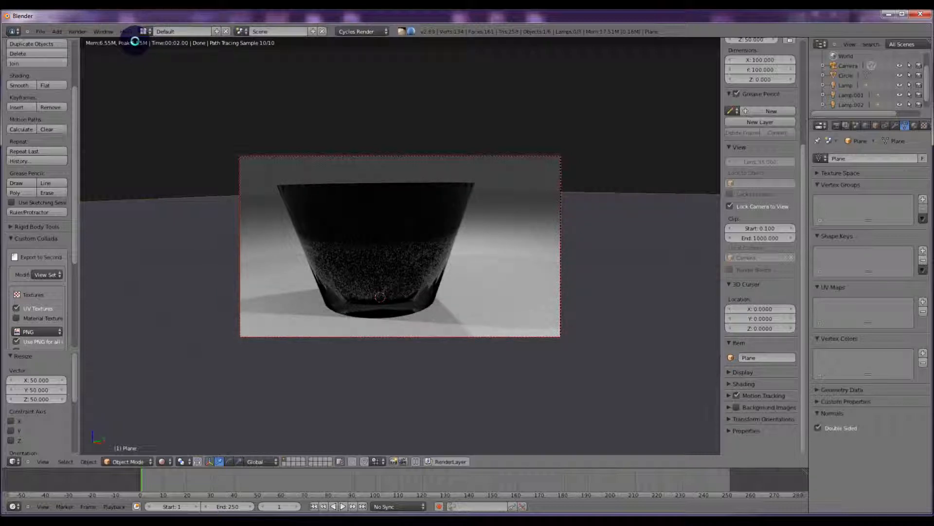
Set the IOR of the pot's glass material to 1.4 and raise the camera to look down into the pot
{"action": "right_click", "coordinate": [307, 191]}
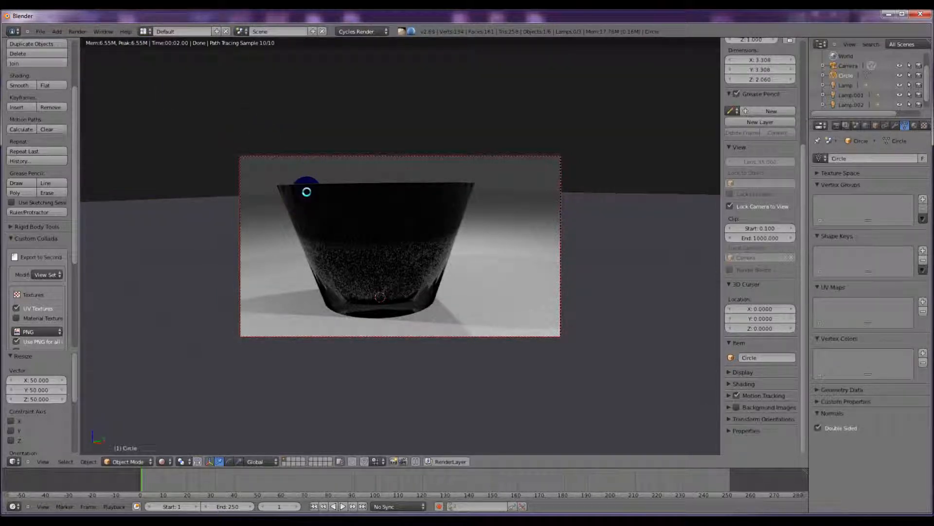
{"action": "left_click", "coordinate": [914, 125]}
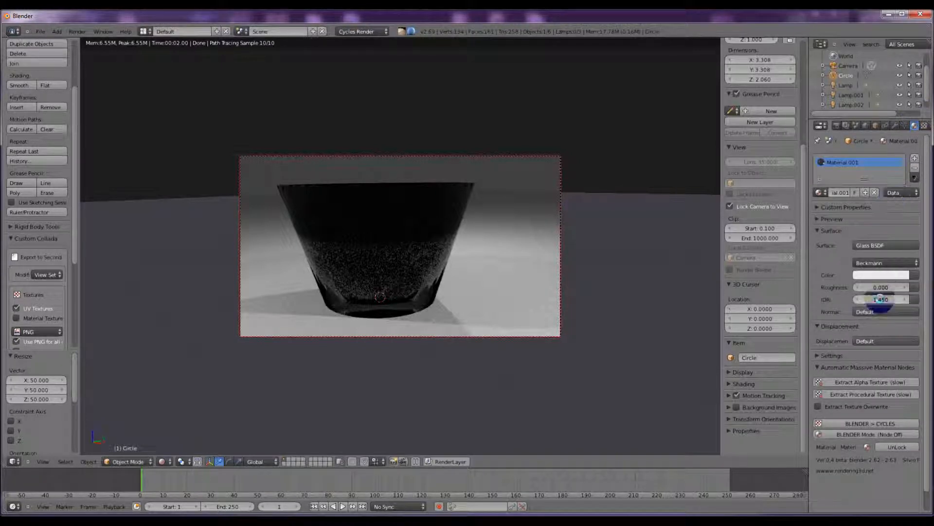
{"action": "left_click", "coordinate": [882, 300]}
{"action": "type", "text": "1.4"}
{"action": "key", "text": "Return"}
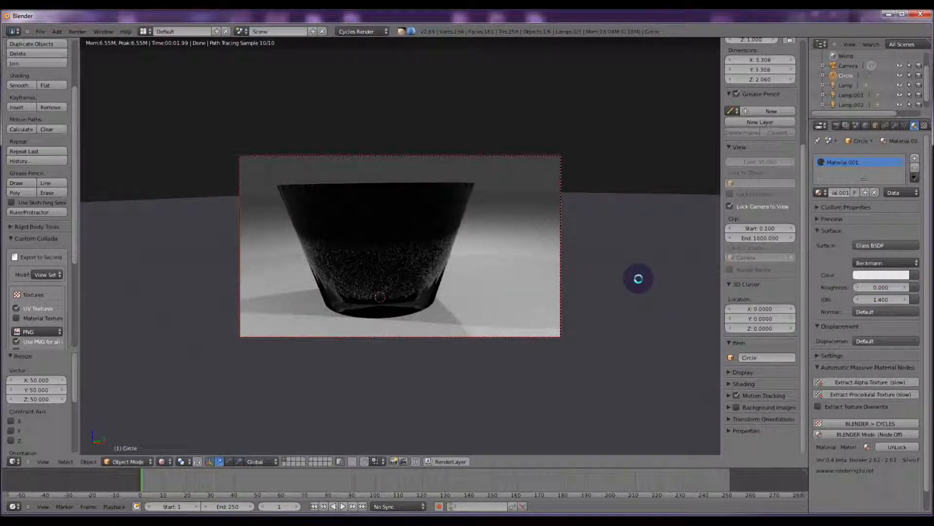
{"action": "middle_click_drag", "start_coordinate": [546, 229], "coordinate": [491, 286]}
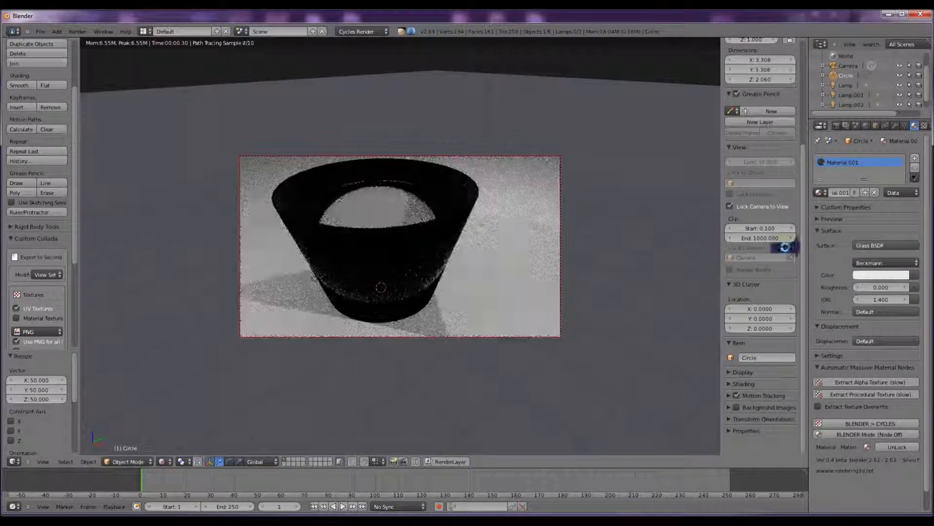
Brighten the pot's glass material colour to white and pull the camera back slightly above the pot
{"action": "left_click", "coordinate": [881, 275]}
{"action": "left_click", "coordinate": [892, 241]}
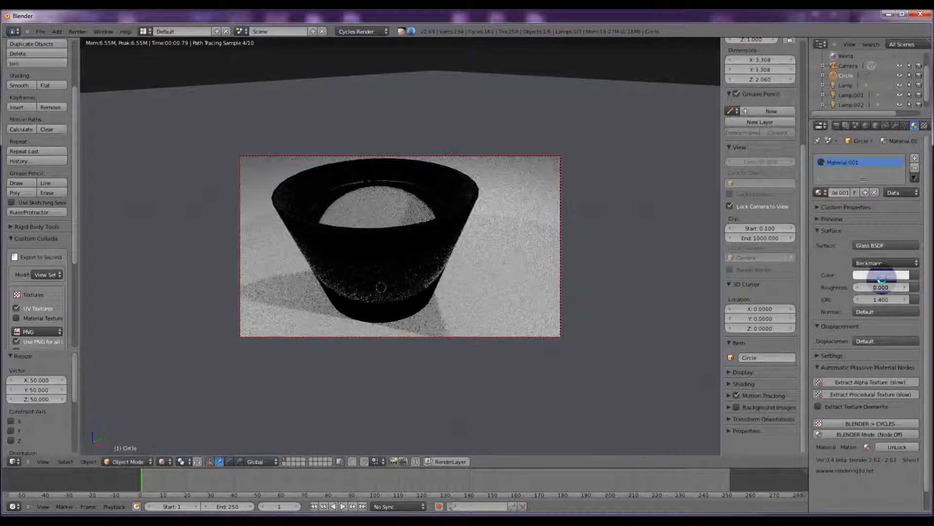
{"action": "left_click", "coordinate": [879, 274]}
{"action": "left_click_drag", "start_coordinate": [904, 140], "coordinate": [903, 133]}
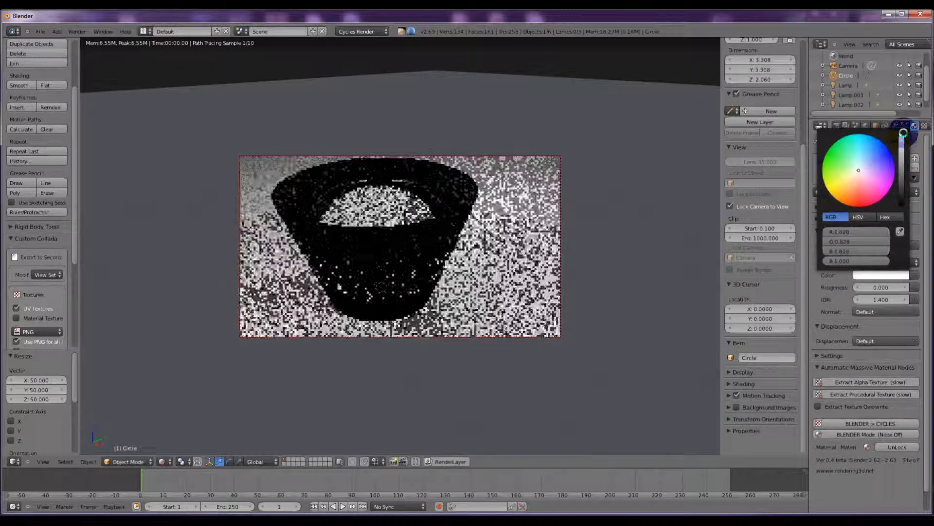
{"action": "left_click", "coordinate": [667, 140]}
{"action": "middle_click_drag", "start_coordinate": [517, 204], "coordinate": [517, 194]}
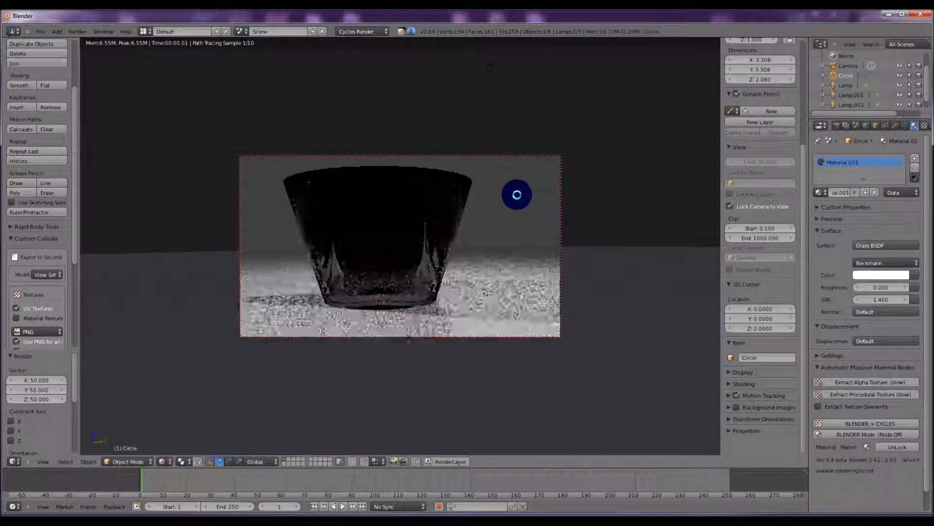
{"action": "middle_click_drag", "start_coordinate": [497, 202], "coordinate": [496, 230]}
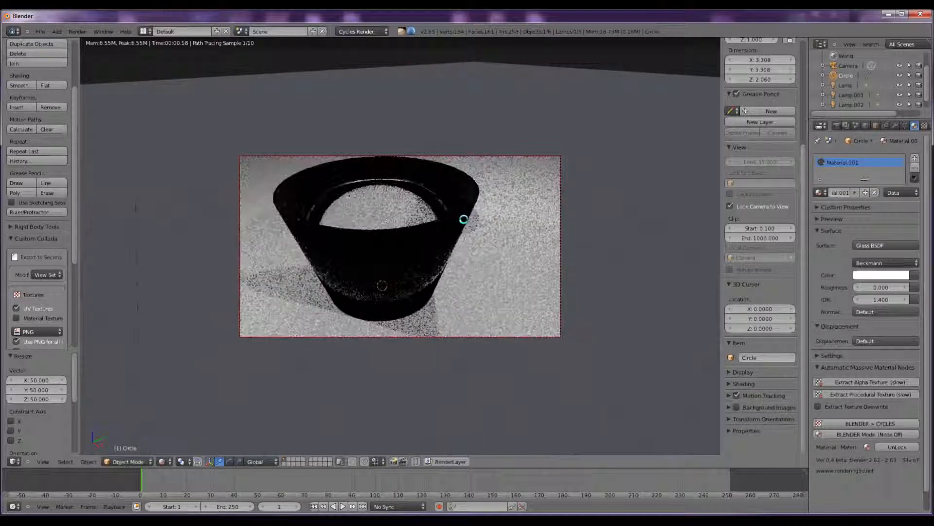
{"action": "scroll", "coordinate": [463, 219], "scroll_direction": "down", "scroll_amount": 1}
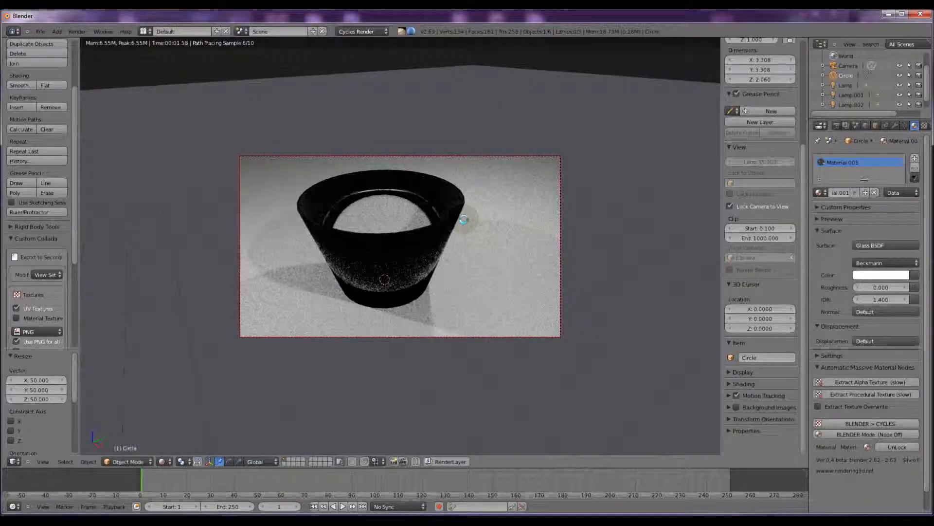
{"action": "mouse_move", "coordinate": [463, 219]}
{"action": "middle_mouse_down"}
{"action": "mouse_move", "coordinate": [479, 250]}
{"action": "mouse_move", "coordinate": [469, 219]}
{"action": "middle_mouse_up"}
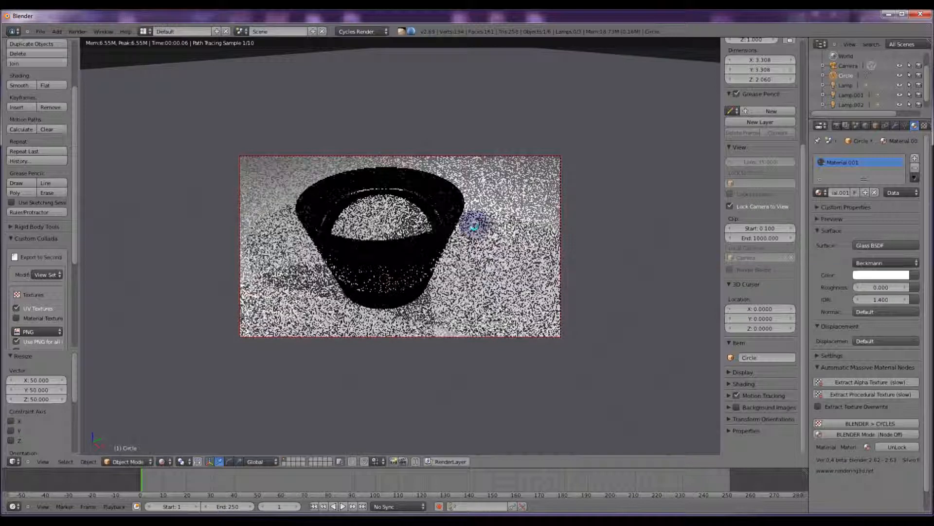
Switch the viewport to Material shading and add a Subdivision Surface modifier to the pot with 2 view subdivisions
{"action": "left_click", "coordinate": [163, 461]}
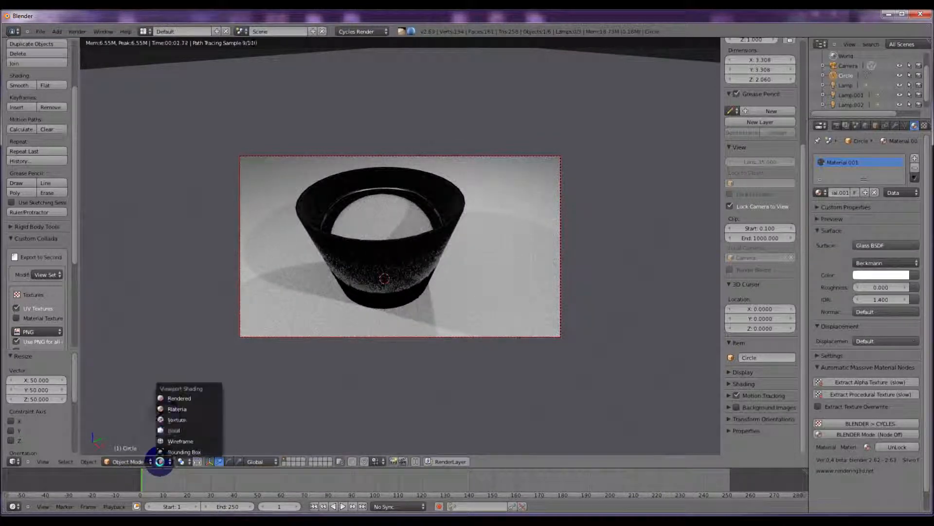
{"action": "left_click", "coordinate": [172, 407]}
{"action": "mouse_move", "coordinate": [330, 198]}
{"action": "middle_mouse_down"}
{"action": "mouse_move", "coordinate": [317, 250]}
{"action": "mouse_move", "coordinate": [323, 202]}
{"action": "middle_mouse_up"}
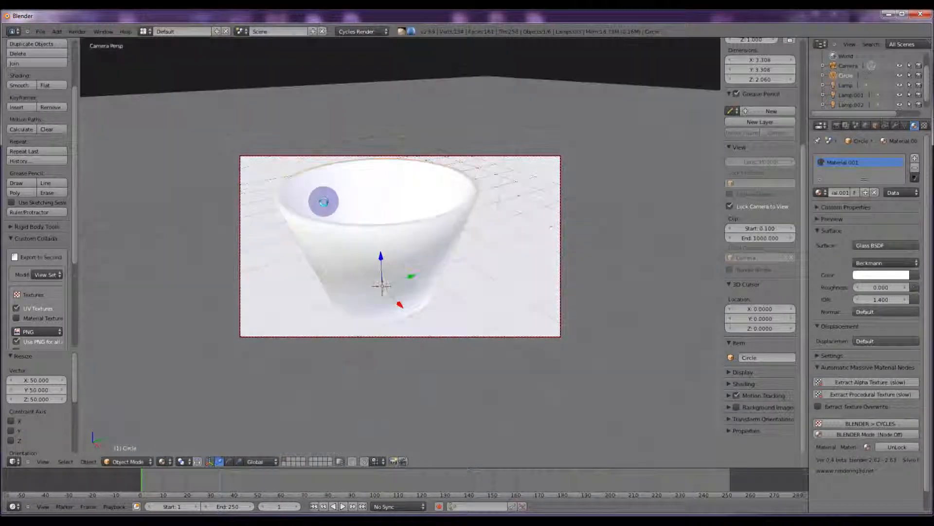
{"action": "key", "text": "Tab"}
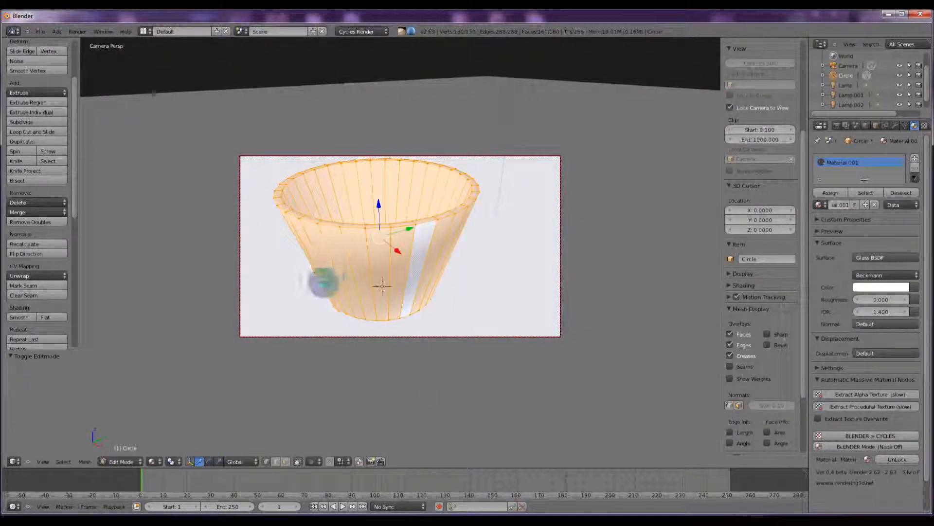
{"action": "left_click", "coordinate": [895, 125]}
{"action": "left_click", "coordinate": [852, 159]}
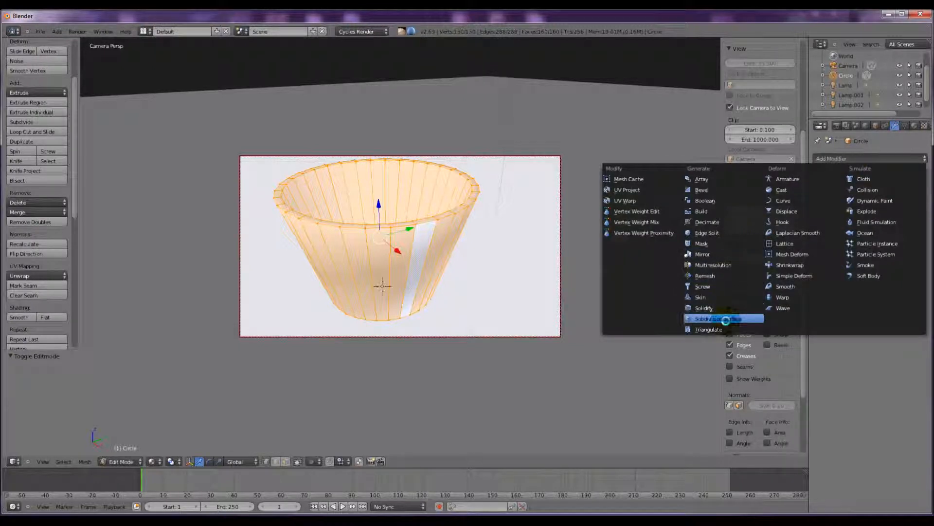
{"action": "left_click", "coordinate": [725, 319]}
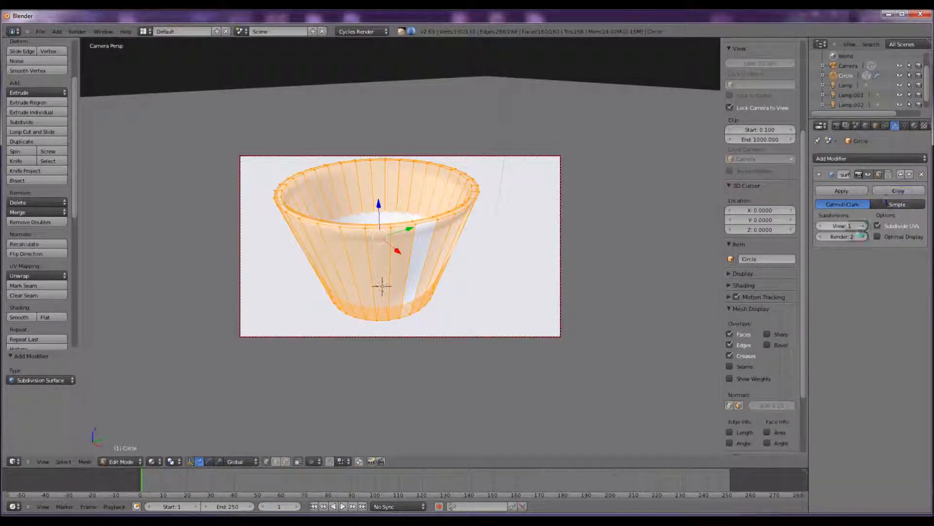
{"action": "left_click", "coordinate": [863, 225]}
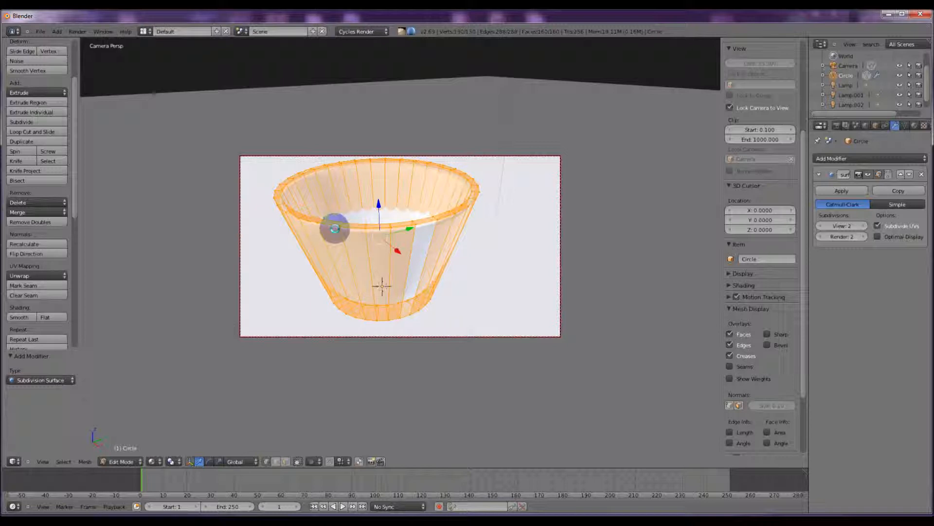
Add two loop cuts around the pot's outer wall, one just below the rim and one close to the base
{"action": "key", "text": "a"}
{"action": "key", "text": "ctrl+r"}
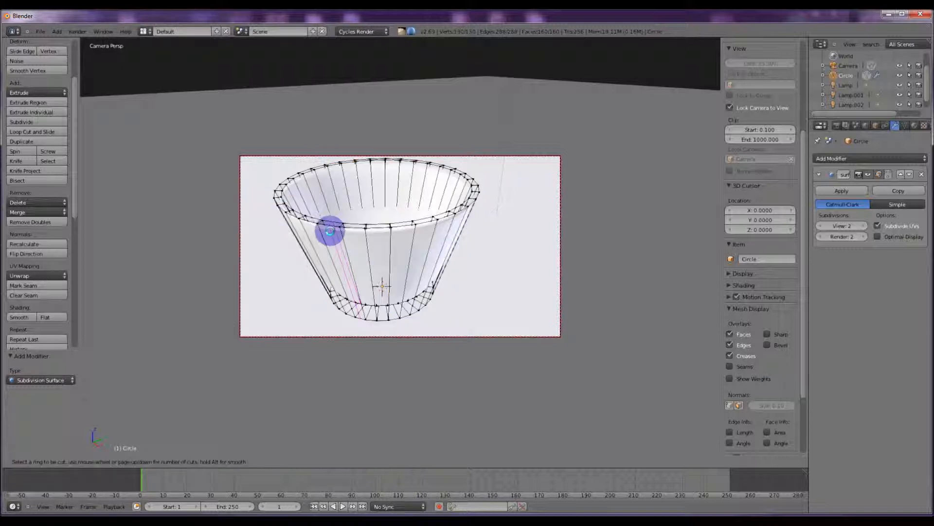
{"action": "left_click", "coordinate": [303, 218]}
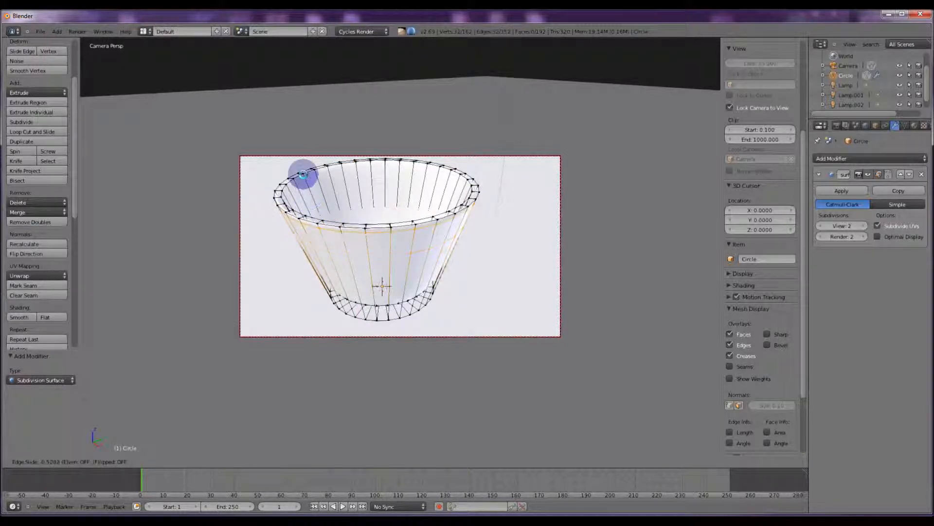
{"action": "left_click", "coordinate": [303, 174]}
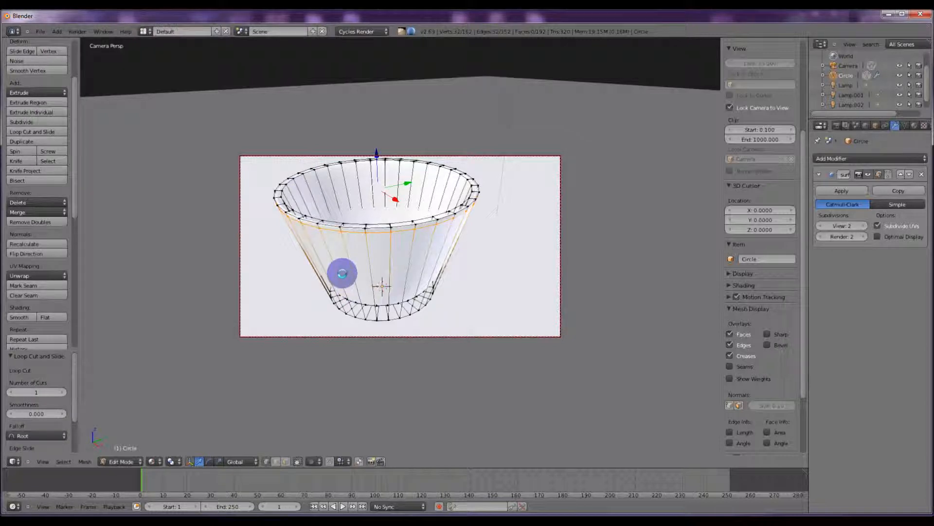
{"action": "key", "text": "ctrl+r"}
{"action": "left_click", "coordinate": [342, 274]}
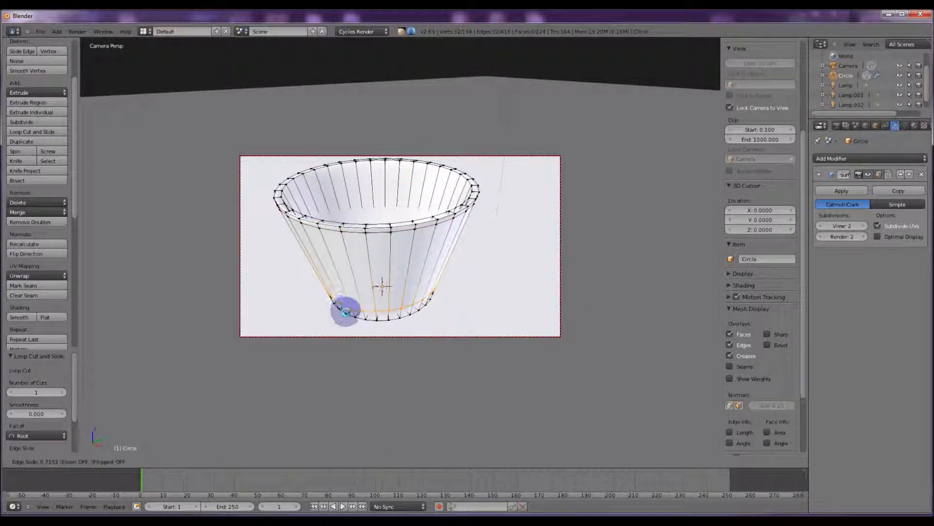
{"action": "left_click", "coordinate": [345, 317]}
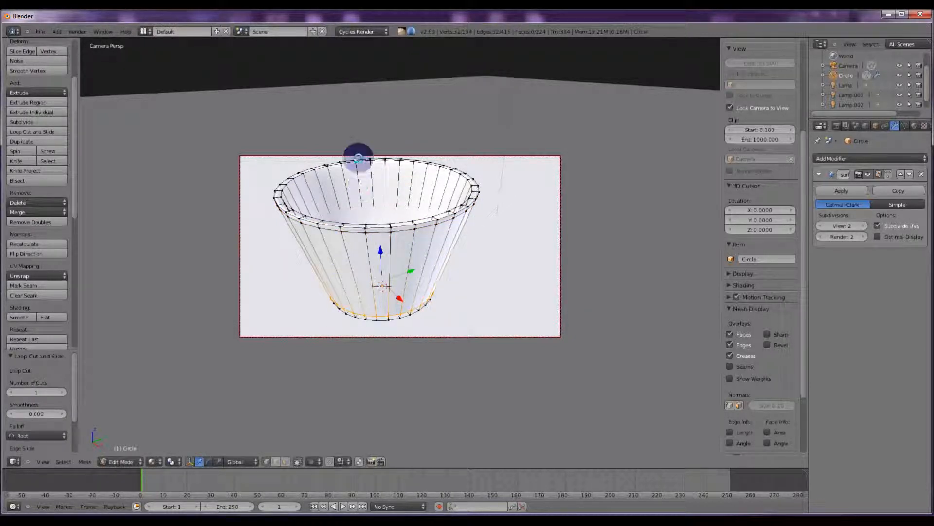
Add two loop cuts around the pot's inner wall, one just below the rim and one close to the inner floor
{"action": "key", "text": "ctrl+r"}
{"action": "left_click", "coordinate": [358, 168]}
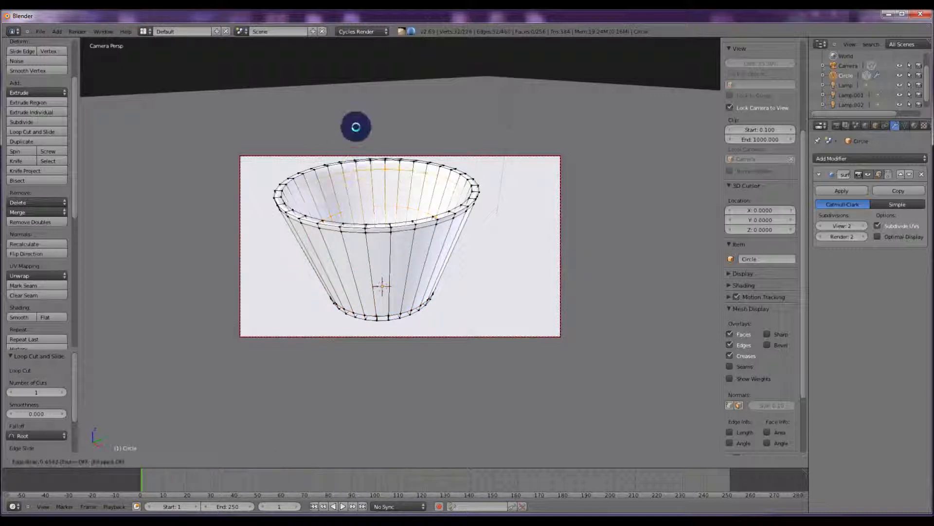
{"action": "left_click", "coordinate": [356, 126]}
{"action": "middle_click_drag", "start_coordinate": [354, 123], "coordinate": [369, 173]}
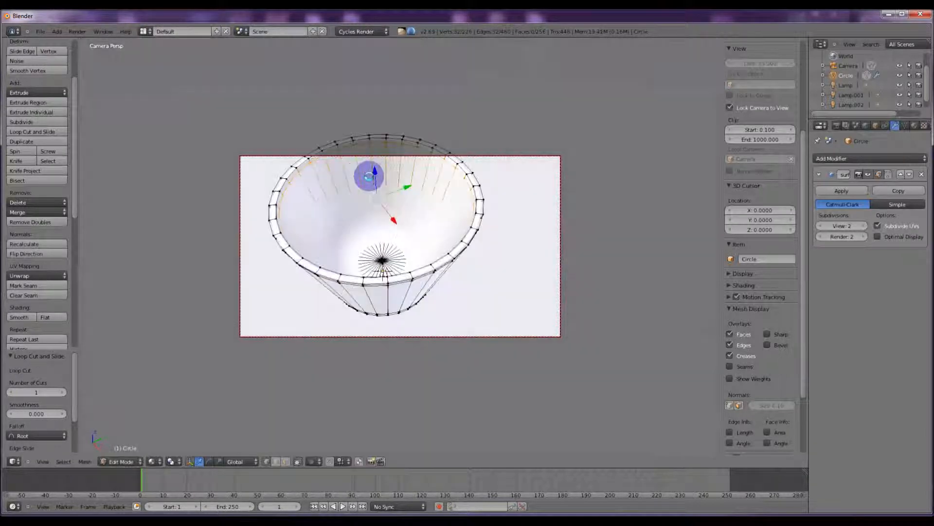
{"action": "key", "text": "ctrl+r"}
{"action": "left_click", "coordinate": [361, 185]}
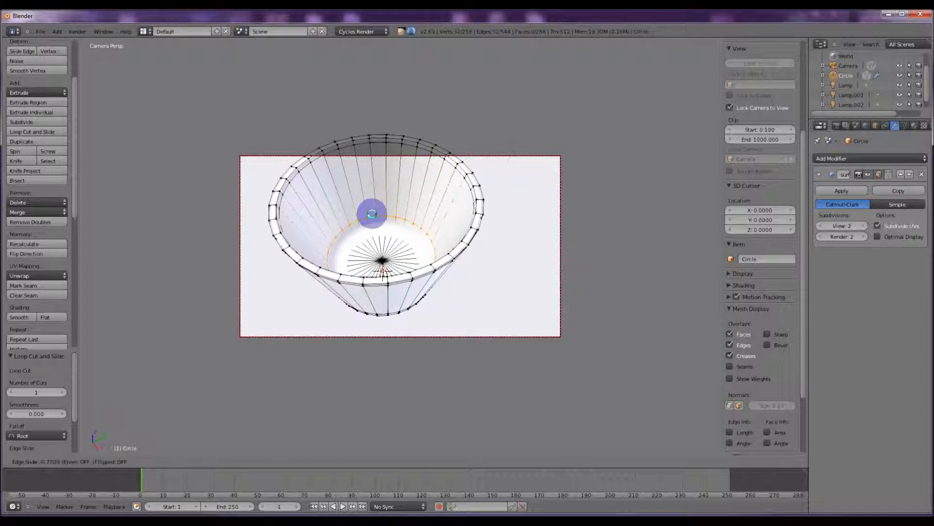
{"action": "left_click", "coordinate": [371, 222]}
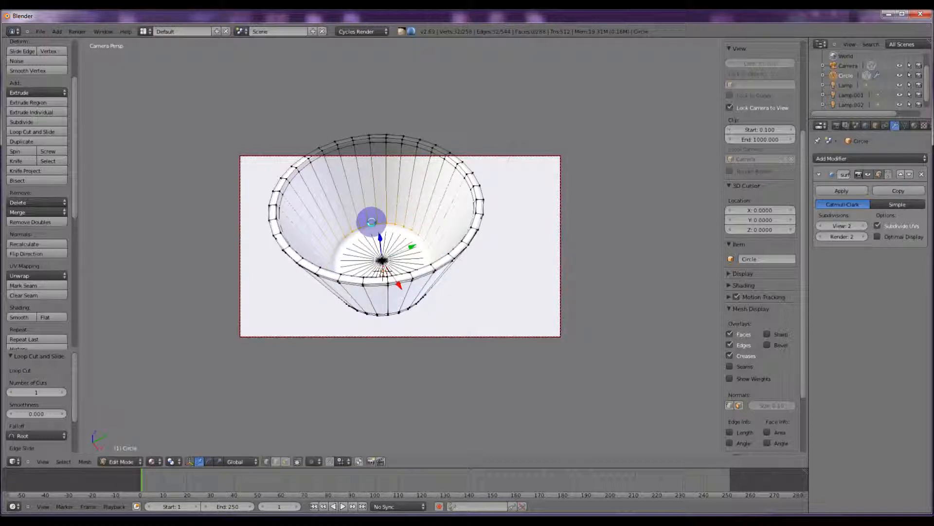
Preview the glass pot in Rendered shading from a lower, slightly more distant camera view
{"action": "mouse_move", "coordinate": [529, 260]}
{"action": "middle_mouse_down"}
{"action": "mouse_move", "coordinate": [528, 217]}
{"action": "mouse_move", "coordinate": [490, 223]}
{"action": "mouse_move", "coordinate": [477, 211]}
{"action": "middle_mouse_up"}
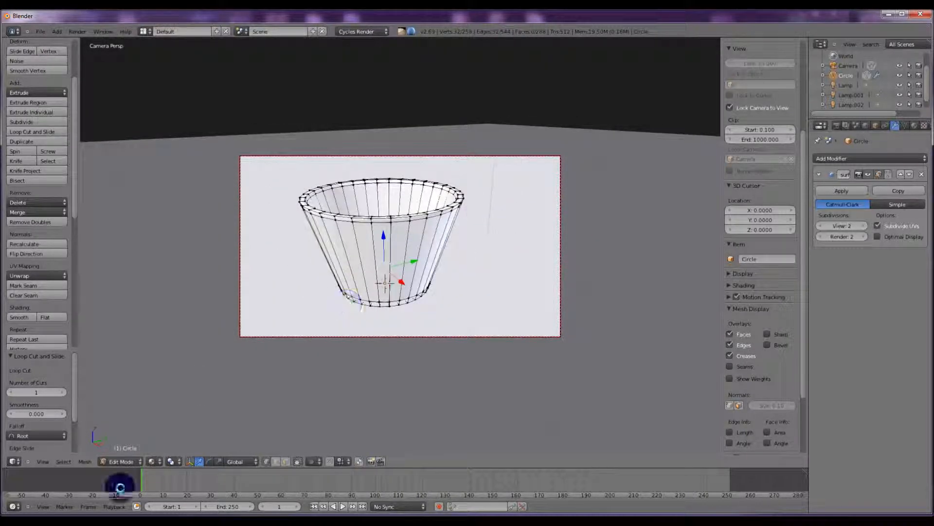
{"action": "left_click", "coordinate": [151, 462]}
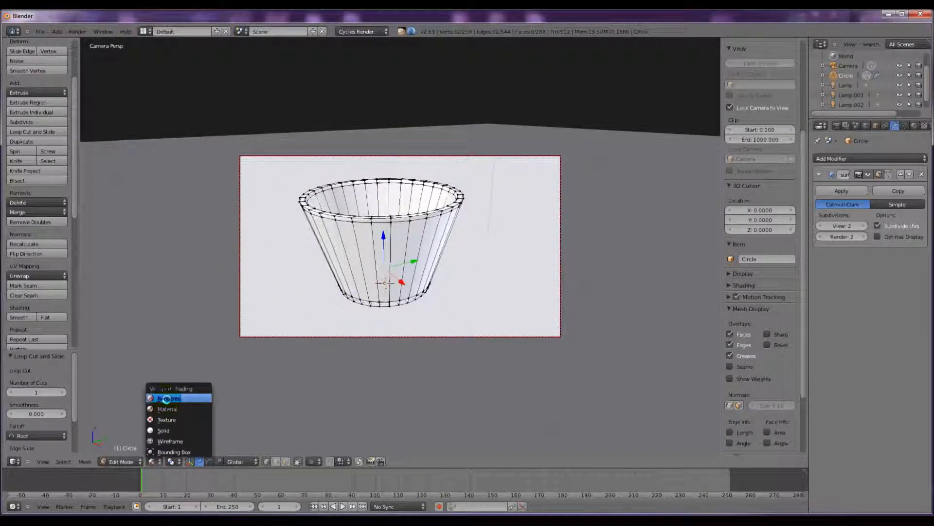
{"action": "left_click", "coordinate": [163, 399]}
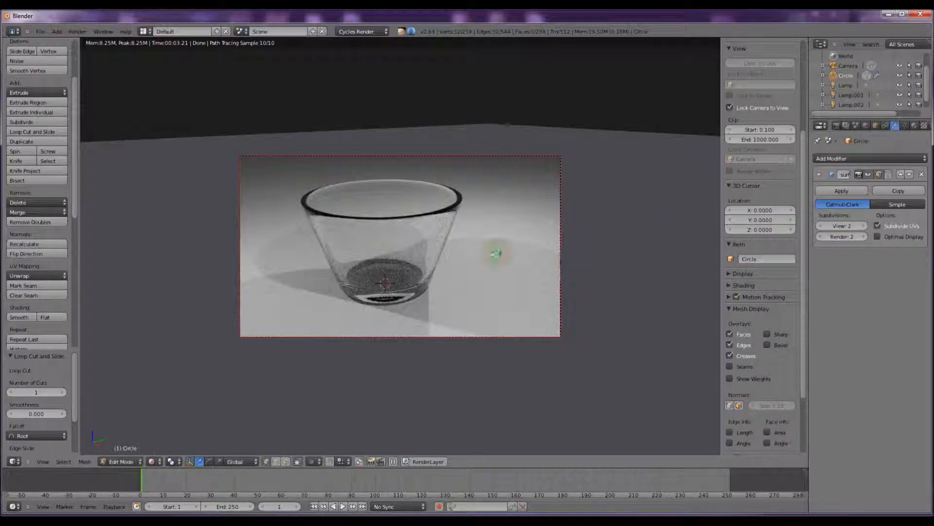
{"action": "scroll", "coordinate": [490, 247], "scroll_direction": "up", "scroll_amount": 1}
{"action": "scroll", "coordinate": [490, 247], "scroll_direction": "down", "scroll_amount": 2}
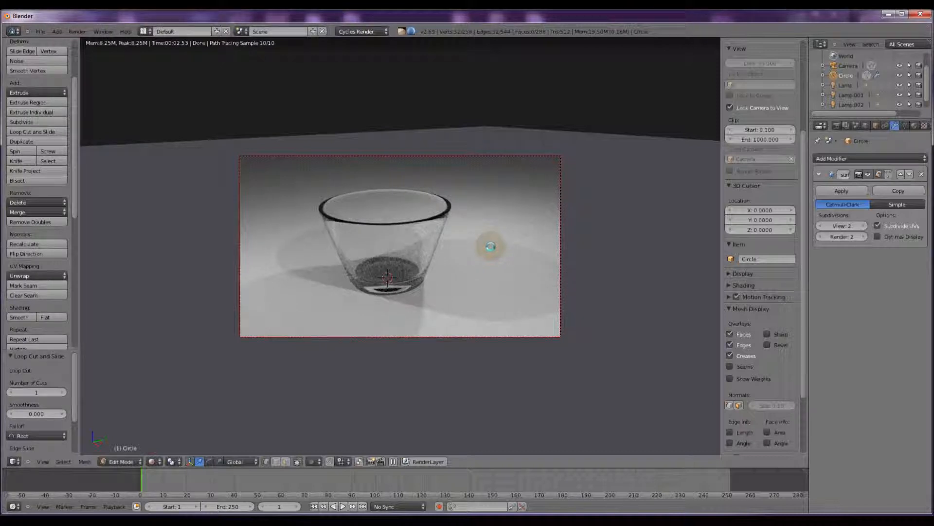
Switch back to Texture shading and add a loop cut partway up the pot's inner wall
{"action": "left_click", "coordinate": [152, 461]}
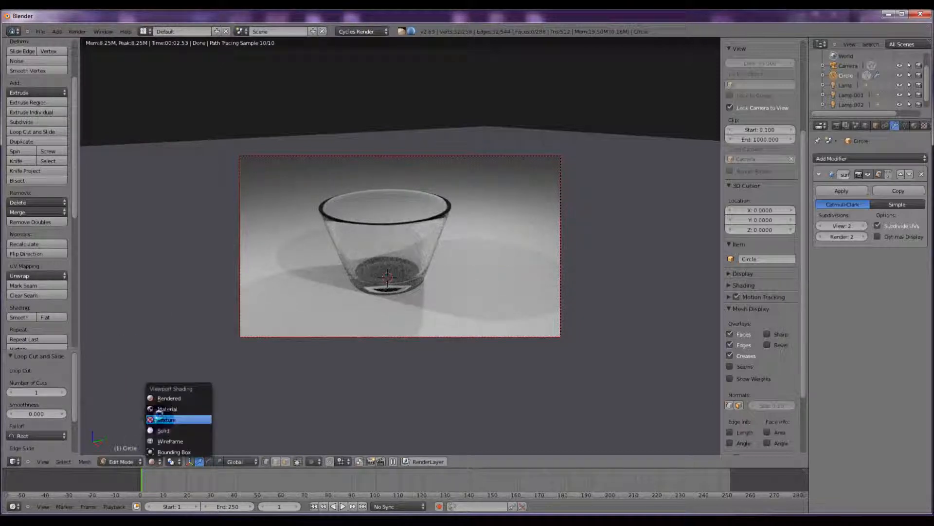
{"action": "left_click", "coordinate": [159, 418]}
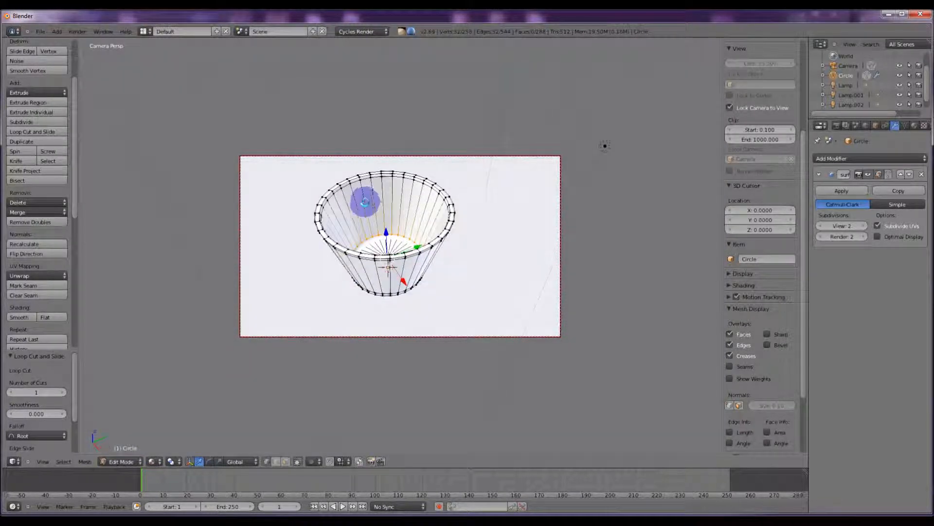
{"action": "key", "text": "ctrl+r"}
{"action": "left_click", "coordinate": [377, 193]}
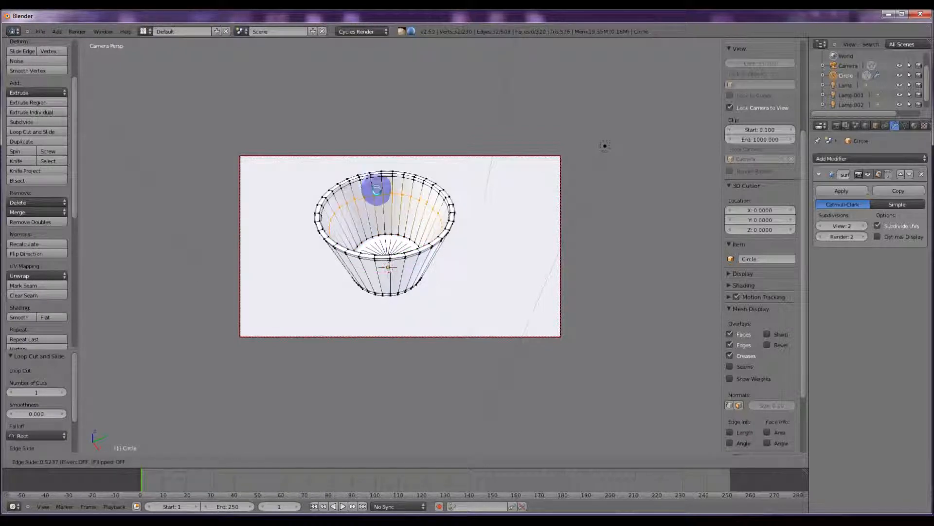
{"action": "left_click", "coordinate": [376, 191]}
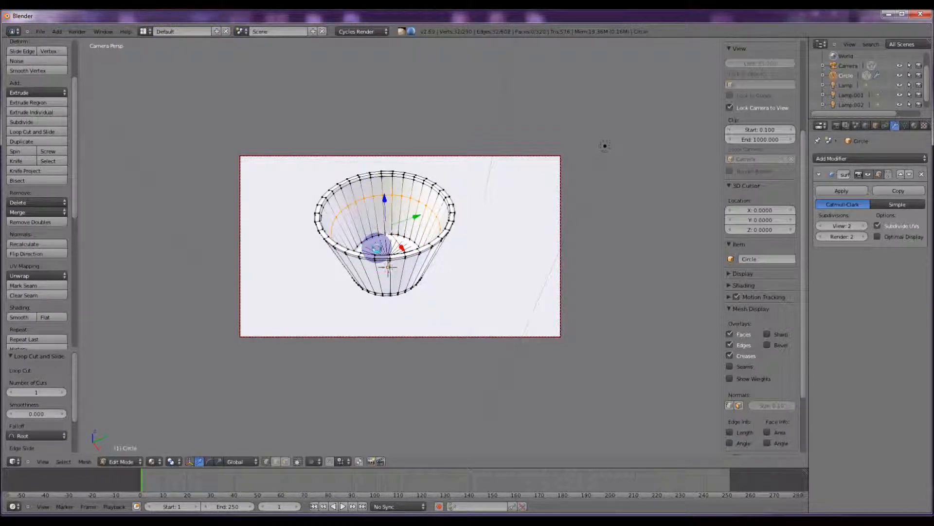
Select the inner floor and inner wall faces up to the middle loop, duplicate them in place and separate them into a new object
{"action": "middle_click_drag", "start_coordinate": [367, 222], "coordinate": [365, 250]}
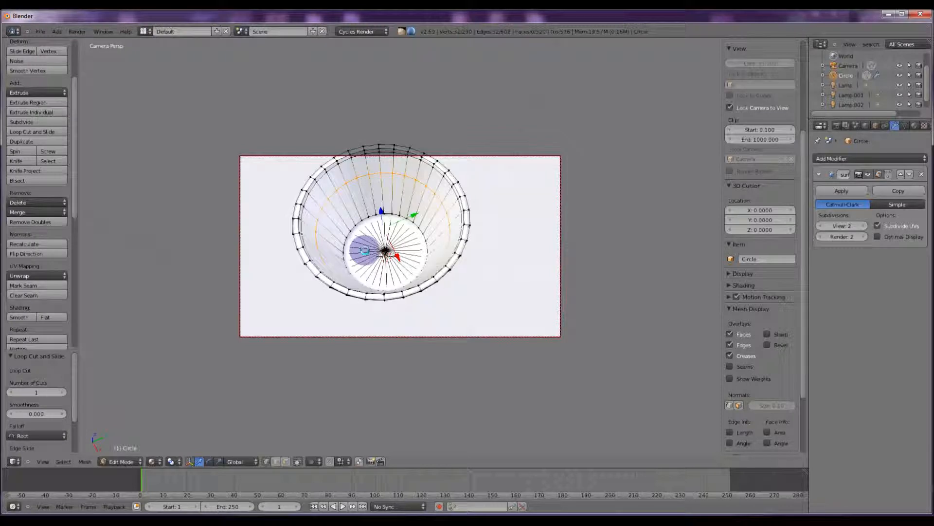
{"action": "left_click", "coordinate": [285, 460]}
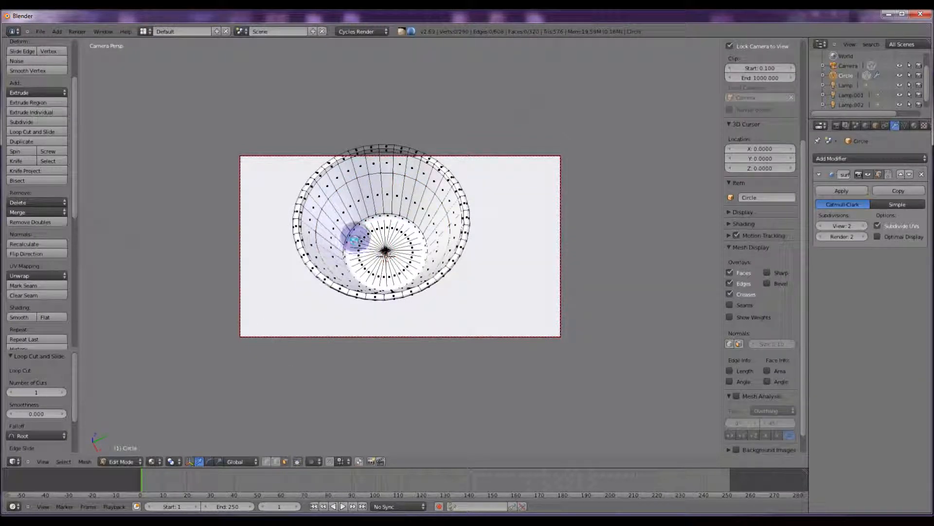
{"action": "right_click", "coordinate": [409, 263]}
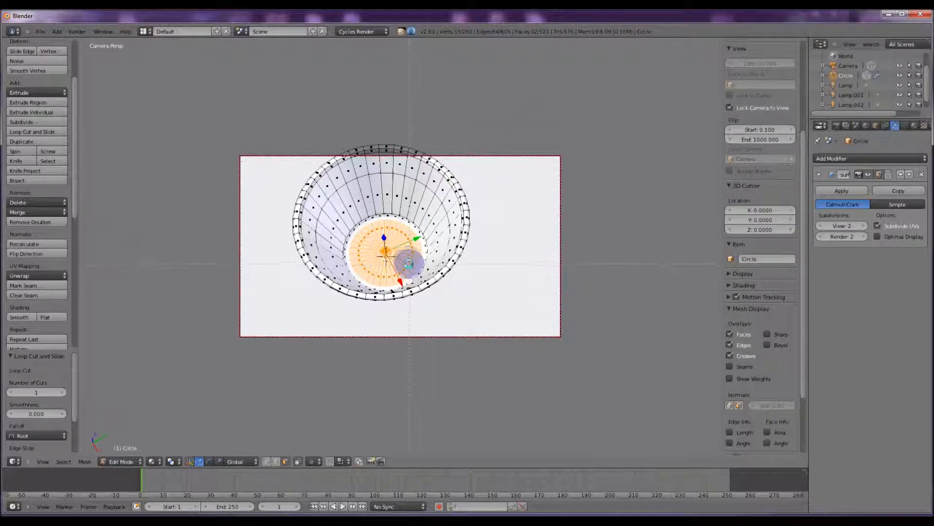
{"action": "key", "text": "ctrl+KP_Add"}
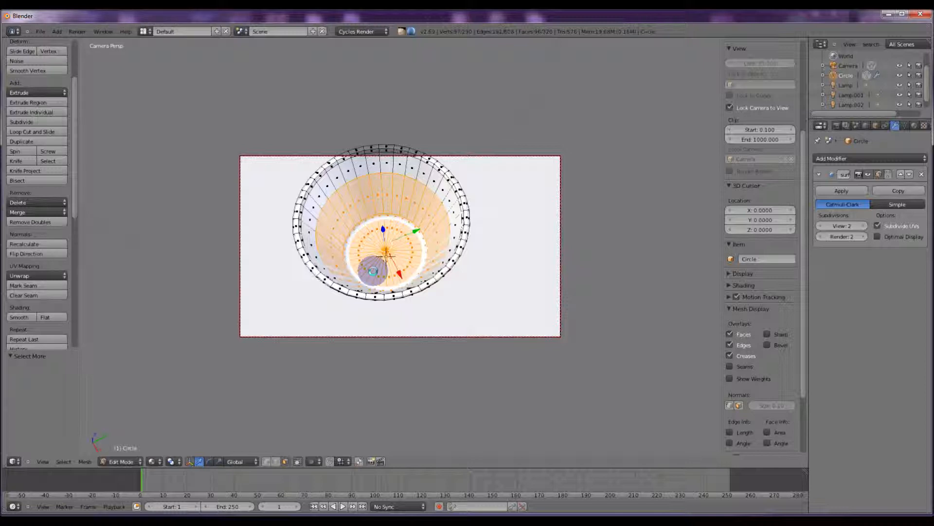
{"action": "key", "text": "shift+d"}
{"action": "key", "text": "Escape"}
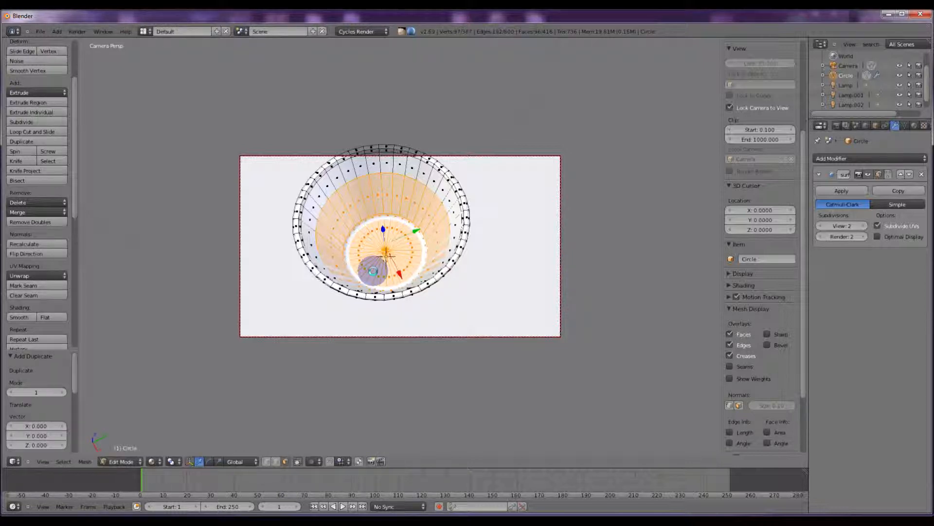
{"action": "key", "text": "p"}
{"action": "left_click", "coordinate": [365, 269]}
Return to Object Mode, select the separated inner shell and isolate it in local view
{"action": "left_click", "coordinate": [127, 461]}
{"action": "left_click", "coordinate": [127, 444]}
{"action": "right_click", "coordinate": [367, 193]}
{"action": "key", "text": "KP_Divide"}
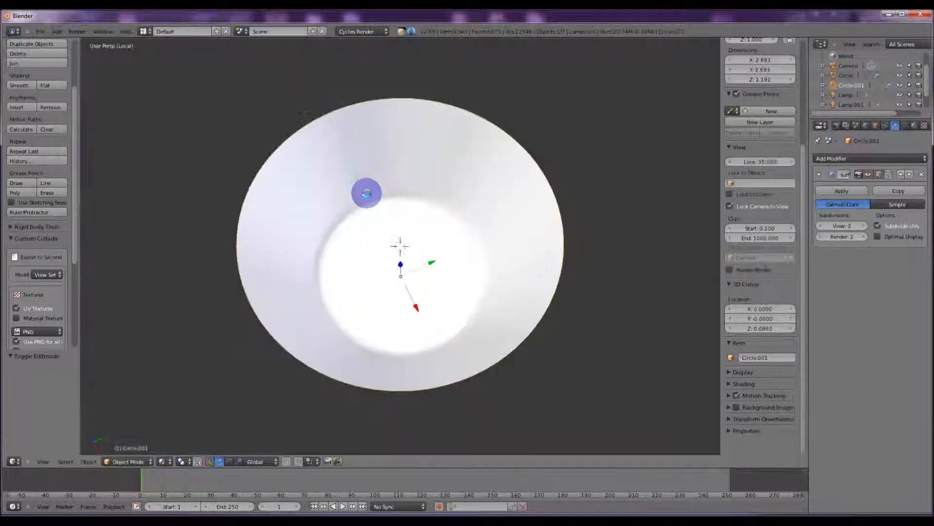
Enter Edit Mode on the inner shell and select the open edge loop around its top rim in edge select mode
{"action": "middle_click_drag", "start_coordinate": [367, 193], "coordinate": [344, 184]}
{"action": "key", "text": "Tab"}
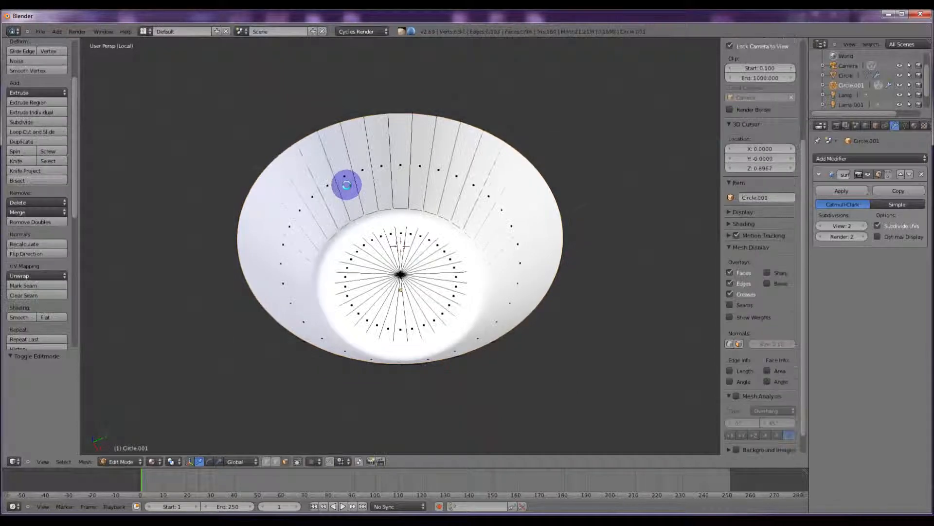
{"action": "middle_click_drag", "start_coordinate": [341, 173], "coordinate": [342, 154]}
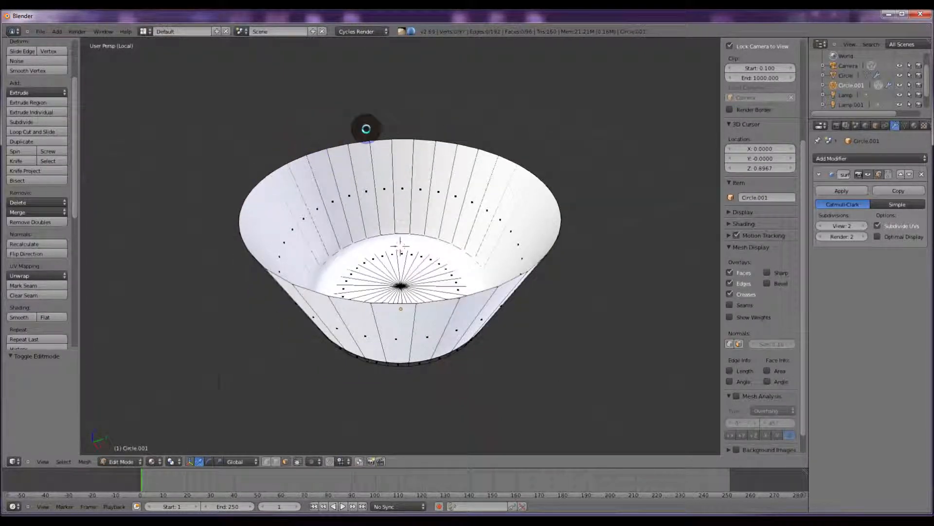
{"action": "left_click", "coordinate": [275, 460]}
{"action": "left_click", "coordinate": [363, 141]}
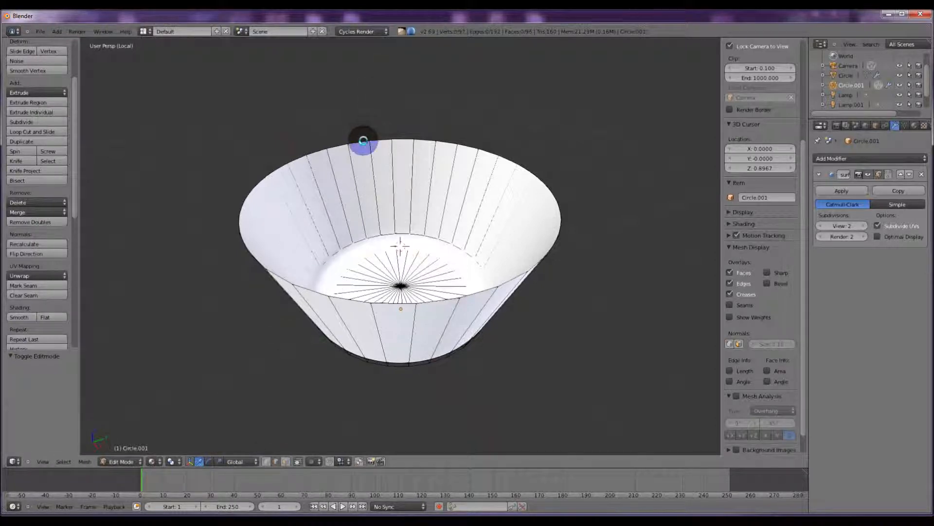
{"action": "right_click", "coordinate": [363, 140], "text": "alt"}
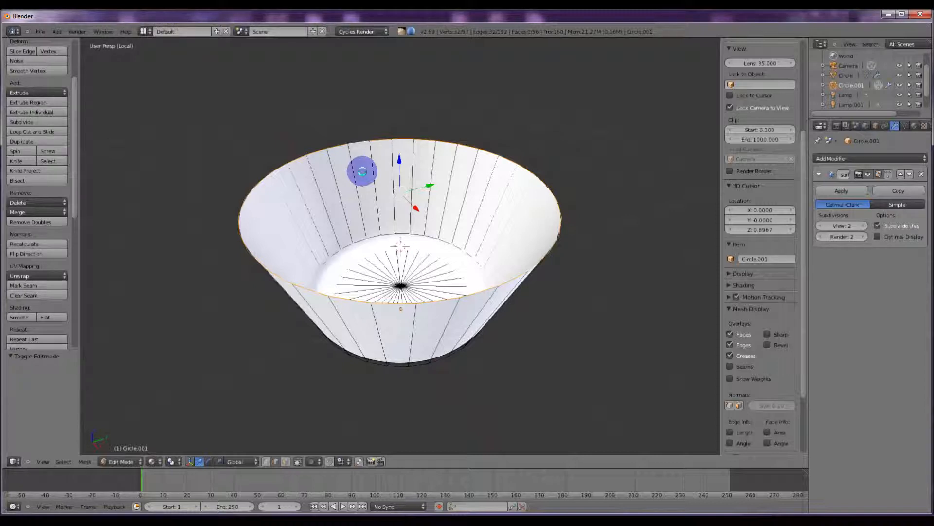
Extrude the selected rim loop in place and scale it to 0 to close the shell's top
{"action": "key", "text": "e"}
{"action": "right_click", "coordinate": [362, 171]}
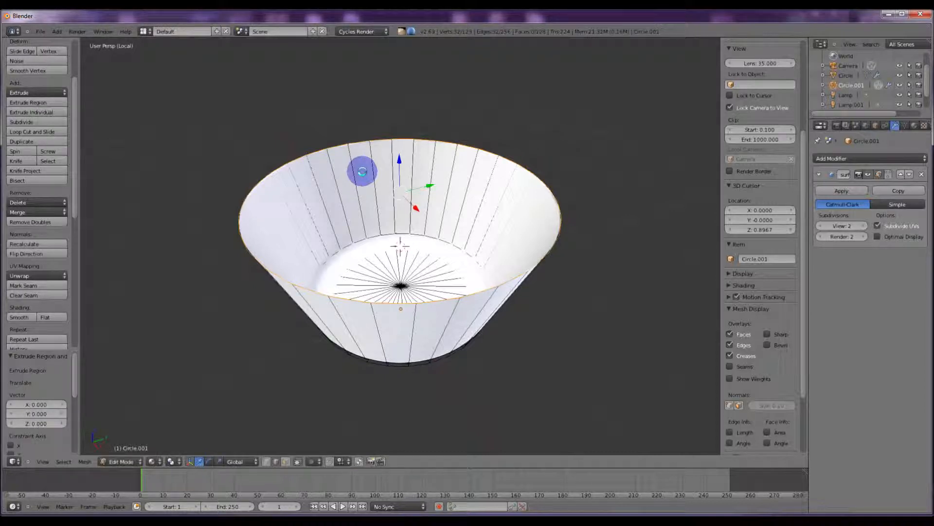
{"action": "key", "text": "s"}
{"action": "key", "text": "0"}
{"action": "key", "text": "Return"}
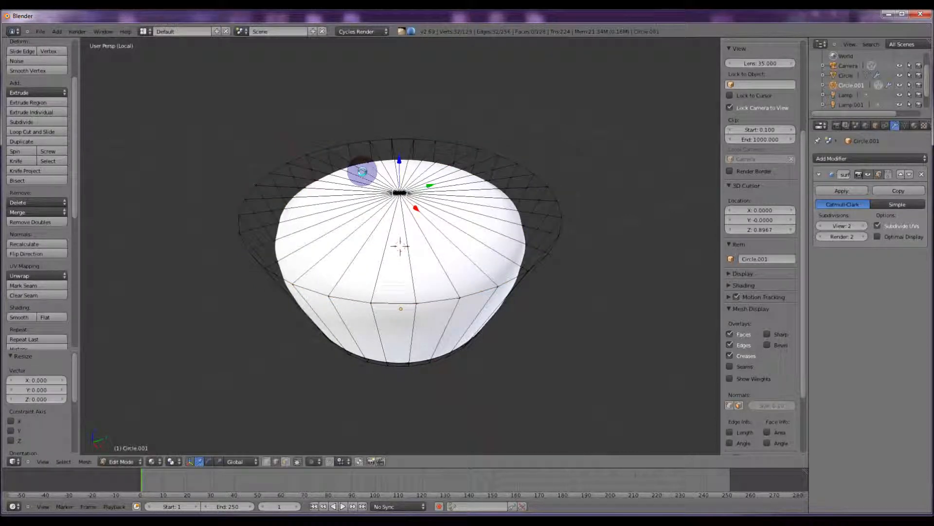
Select the whole contents mesh and remove the doubled vertices at the centre of the new cap
{"action": "middle_click_drag", "start_coordinate": [401, 167], "coordinate": [436, 215]}
{"action": "key", "text": "a"}
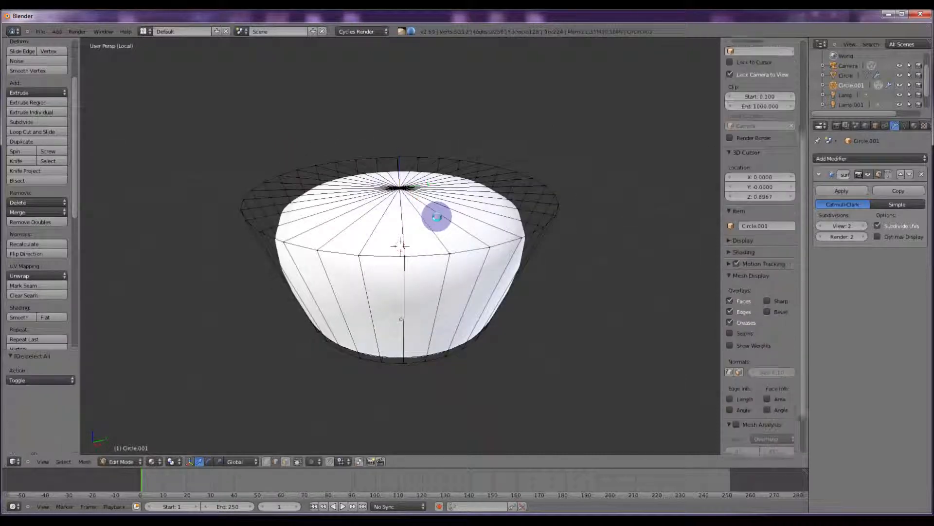
{"action": "left_click", "coordinate": [30, 222]}
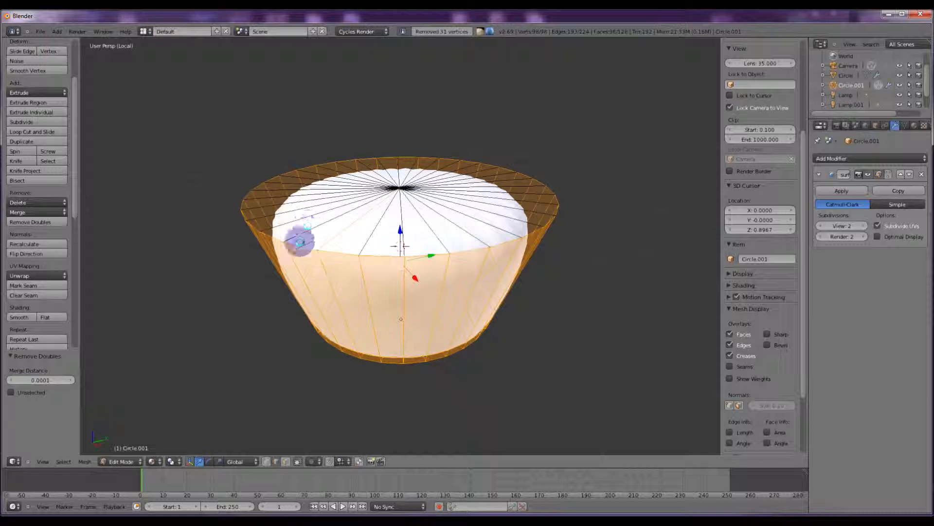
Add two supporting loop cuts around the contents' side wall, one just below the top rim and one just above the base
{"action": "key", "text": "ctrl+r"}
{"action": "left_click", "coordinate": [320, 288]}
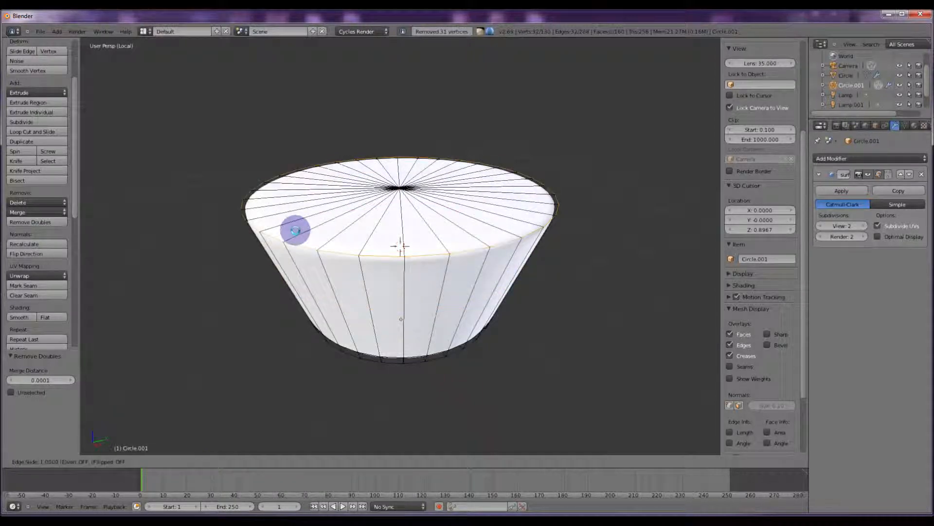
{"action": "left_click", "coordinate": [296, 241]}
{"action": "left_click", "coordinate": [337, 310]}
{"action": "key", "text": "ctrl+r"}
{"action": "left_click", "coordinate": [337, 310]}
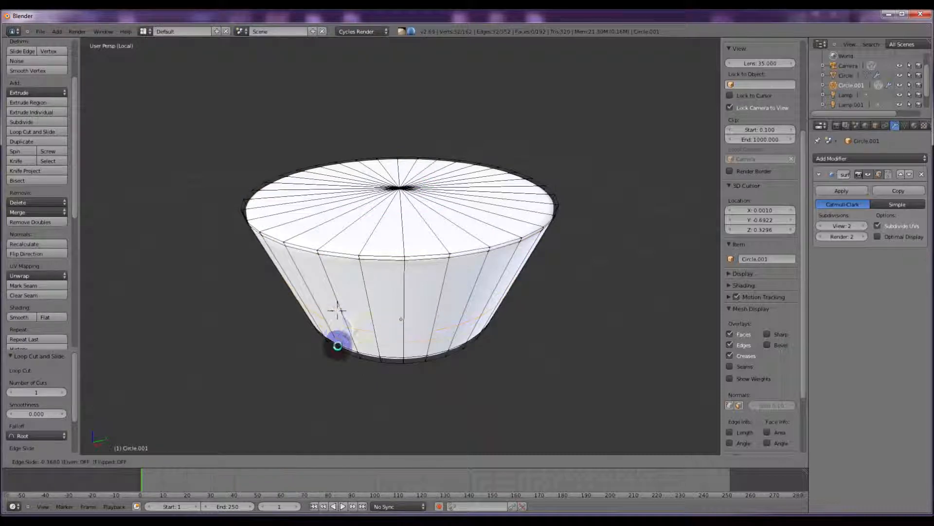
{"action": "left_click", "coordinate": [339, 355]}
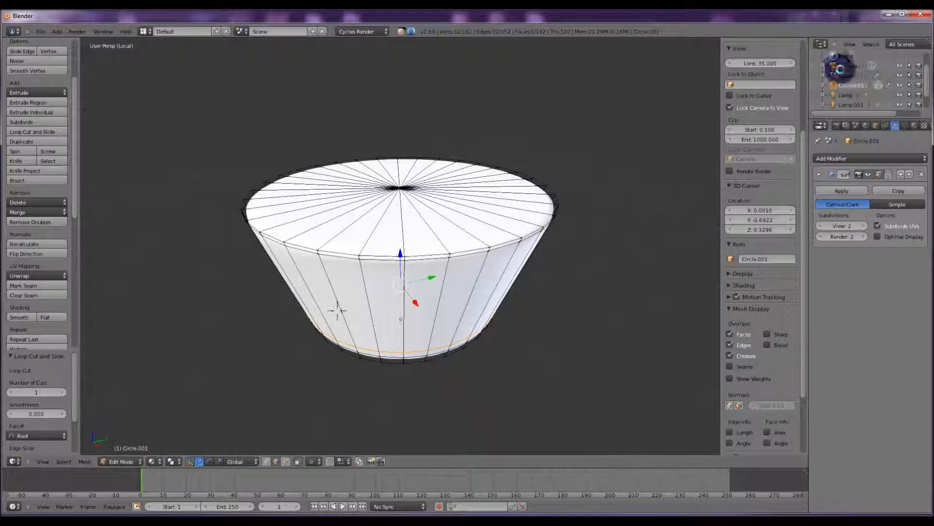
In Object Mode, make a separate copy of the contents' glass material, colour it red and set its IOR to 1.2
{"action": "left_click", "coordinate": [914, 125]}
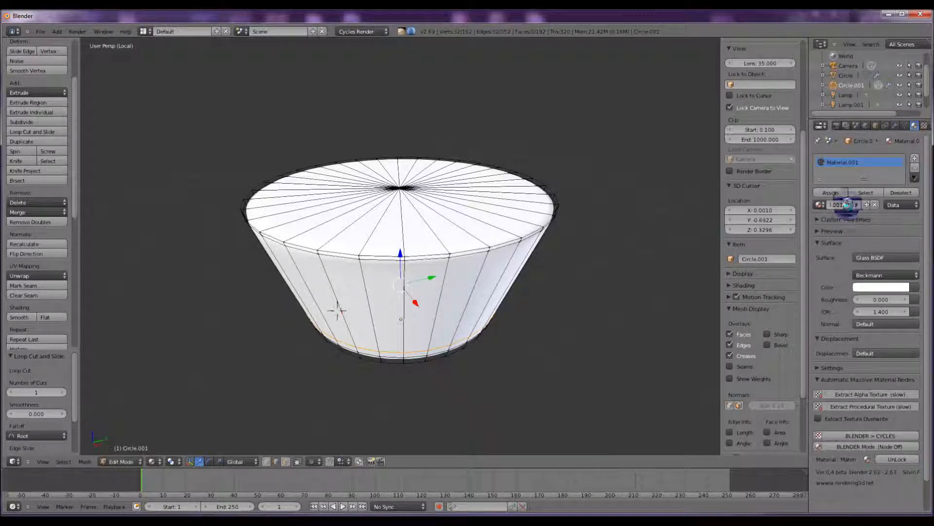
{"action": "key", "text": "Tab"}
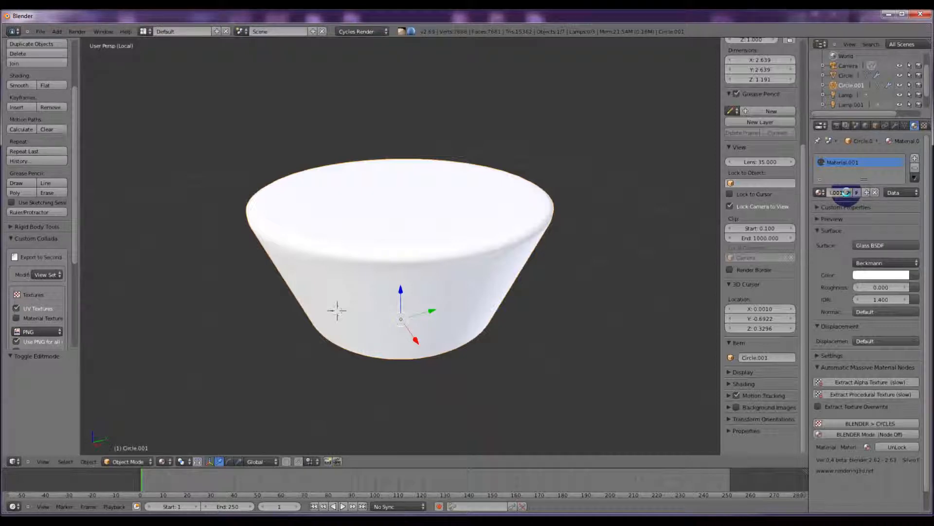
{"action": "left_click", "coordinate": [847, 192]}
{"action": "left_click", "coordinate": [868, 275]}
{"action": "left_click_drag", "start_coordinate": [858, 172], "coordinate": [859, 207]}
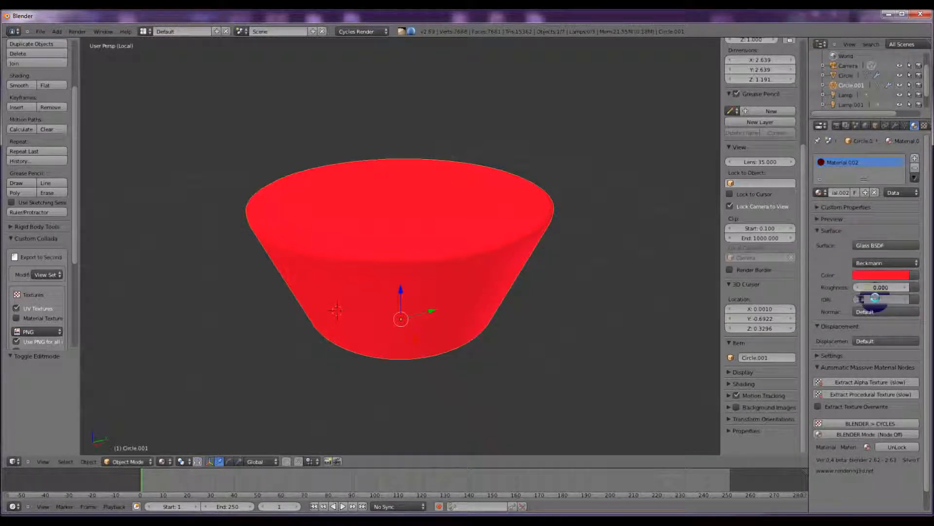
{"action": "type", "text": "2"}
{"action": "key", "text": "Return"}
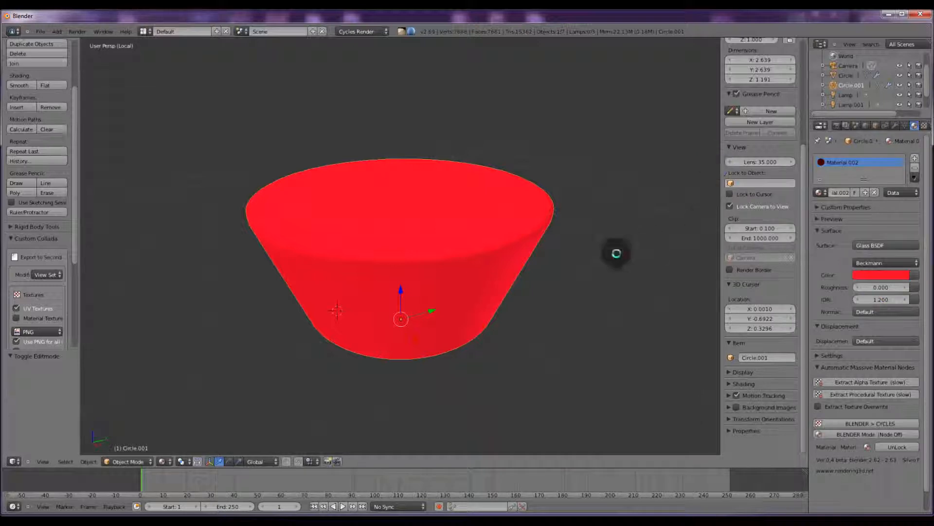
Leave local view and preview the filled glass container in Rendered shading through the camera
{"action": "key", "text": "KP_Divide"}
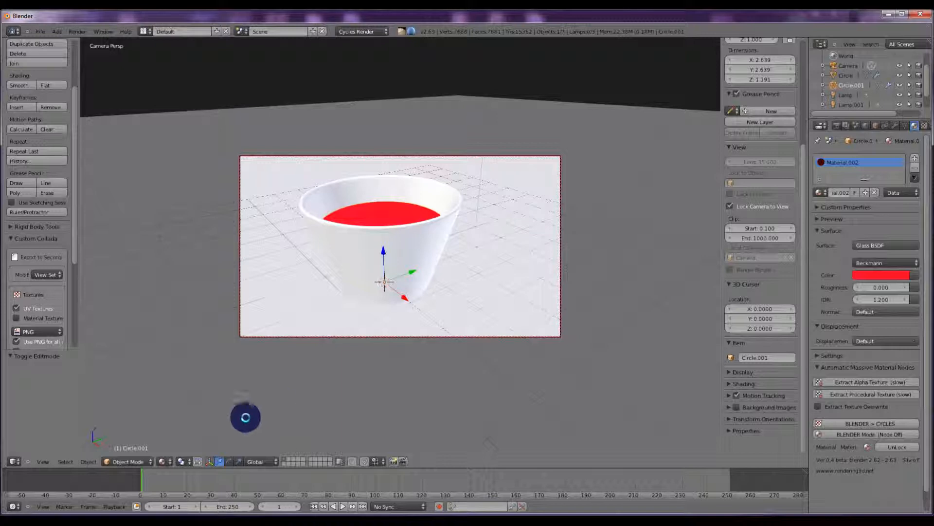
{"action": "left_click", "coordinate": [160, 461]}
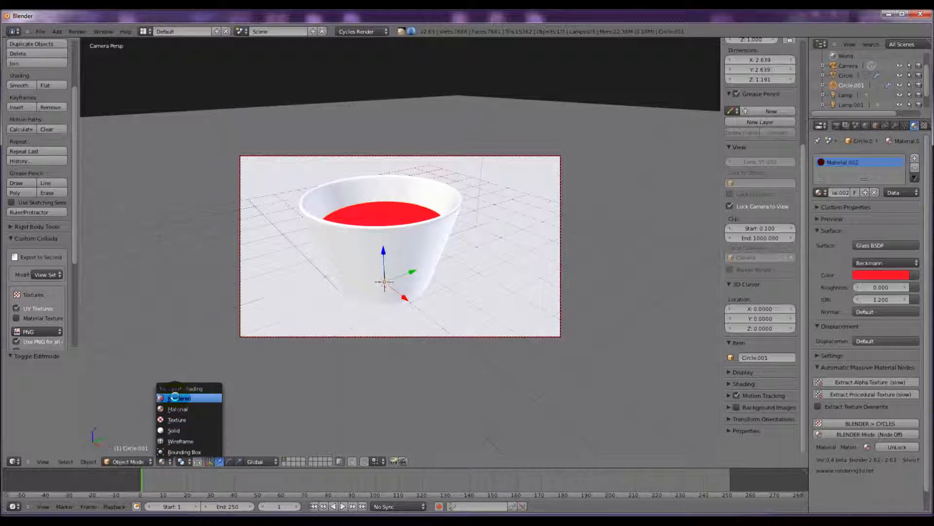
{"action": "left_click", "coordinate": [174, 397]}
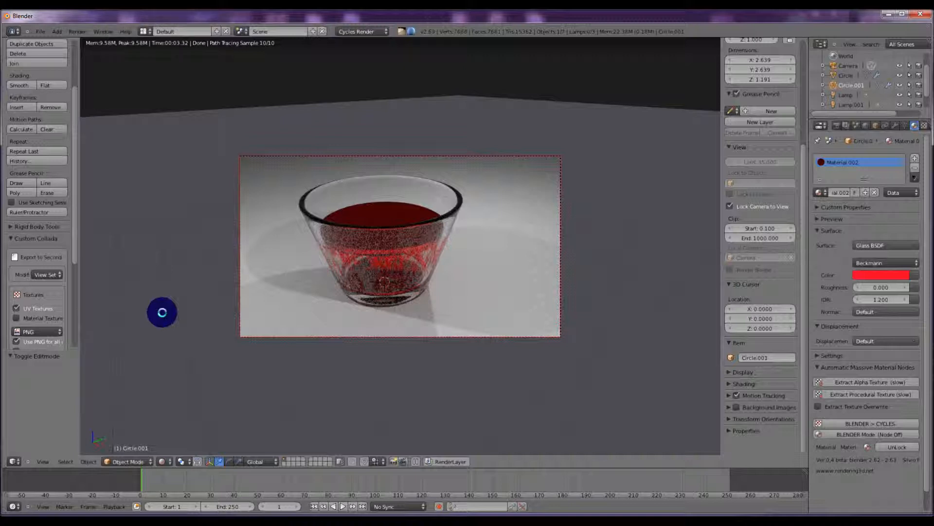
Return to Material shading, select the red contents and recalculate the normals of the entire mesh in Edit Mode
{"action": "left_click", "coordinate": [163, 461]}
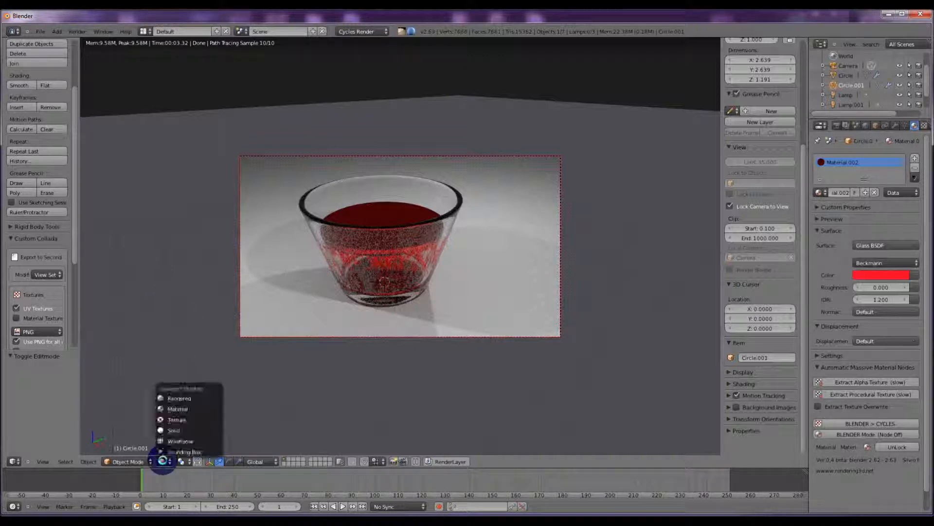
{"action": "left_click", "coordinate": [176, 409]}
{"action": "right_click", "coordinate": [355, 203]}
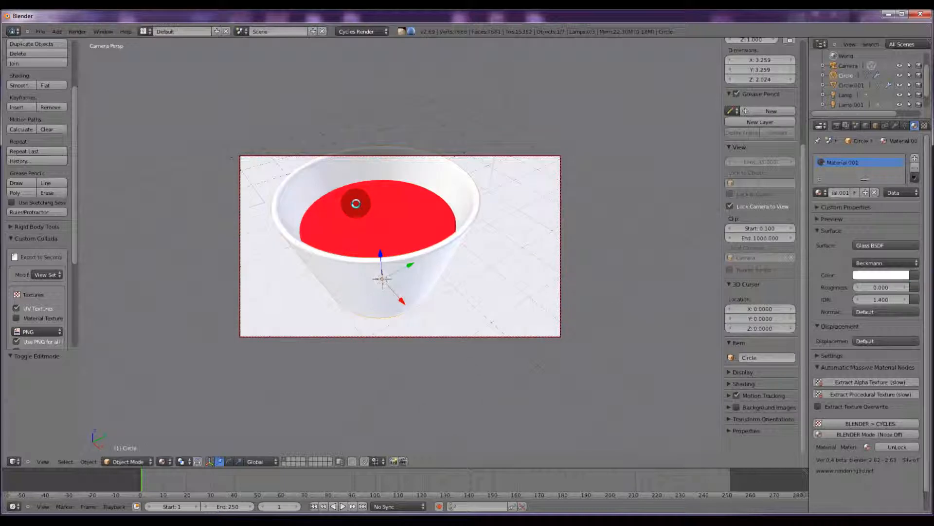
{"action": "right_click", "coordinate": [339, 196]}
{"action": "key", "text": "Tab"}
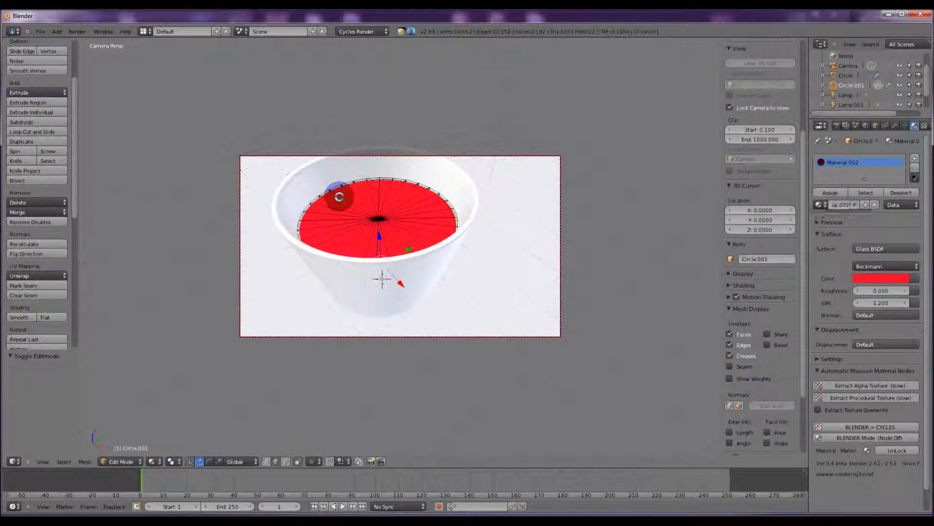
{"action": "key", "text": "a"}
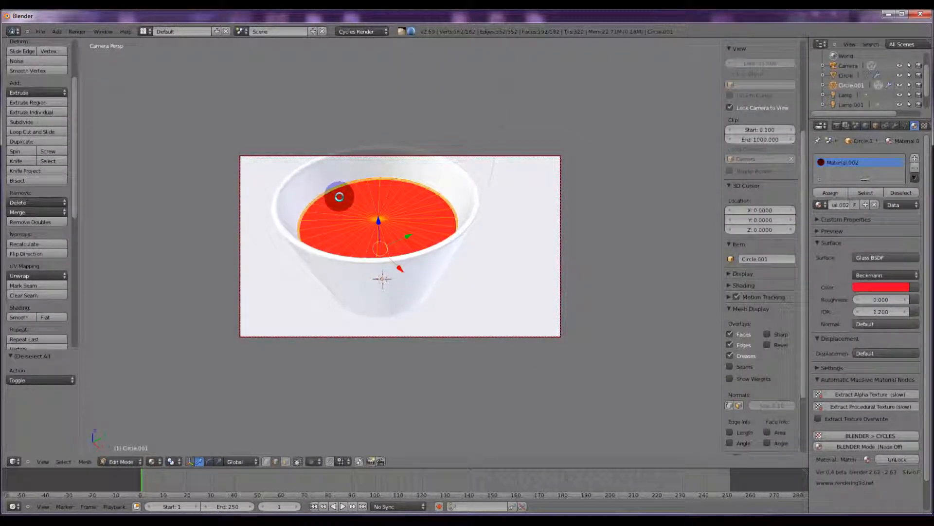
{"action": "left_click", "coordinate": [42, 240]}
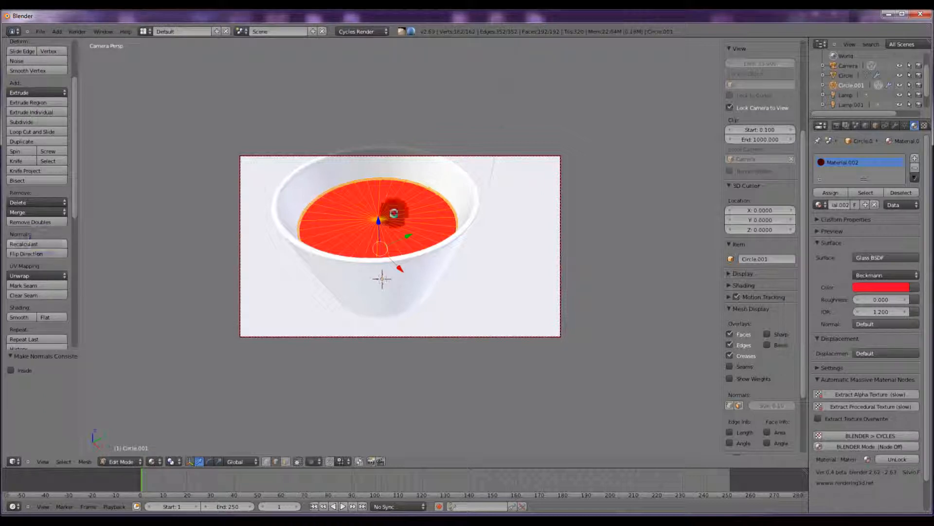
Scale the contents mesh to about 0.983 and raise it about 0.08 along Z inside the container
{"action": "key", "text": "s"}
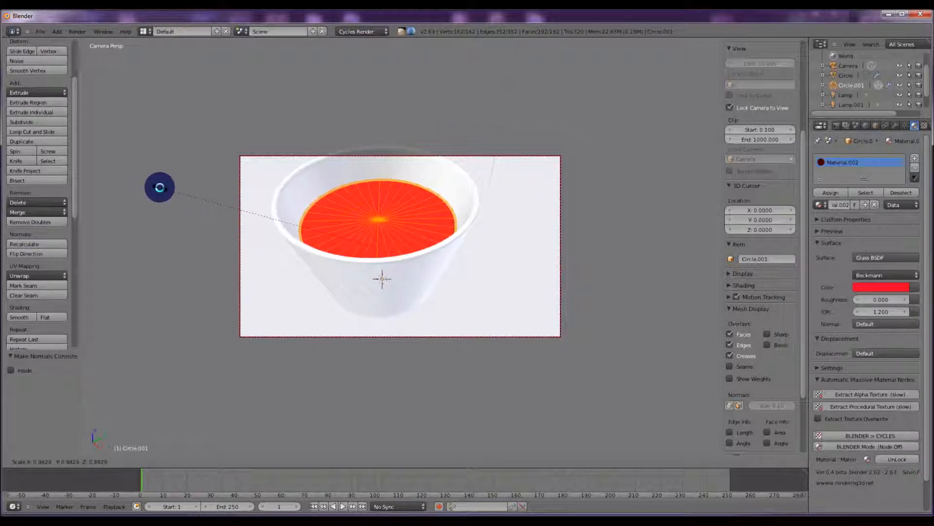
{"action": "left_click", "coordinate": [157, 188]}
{"action": "key", "text": "g"}
{"action": "key", "text": "z"}
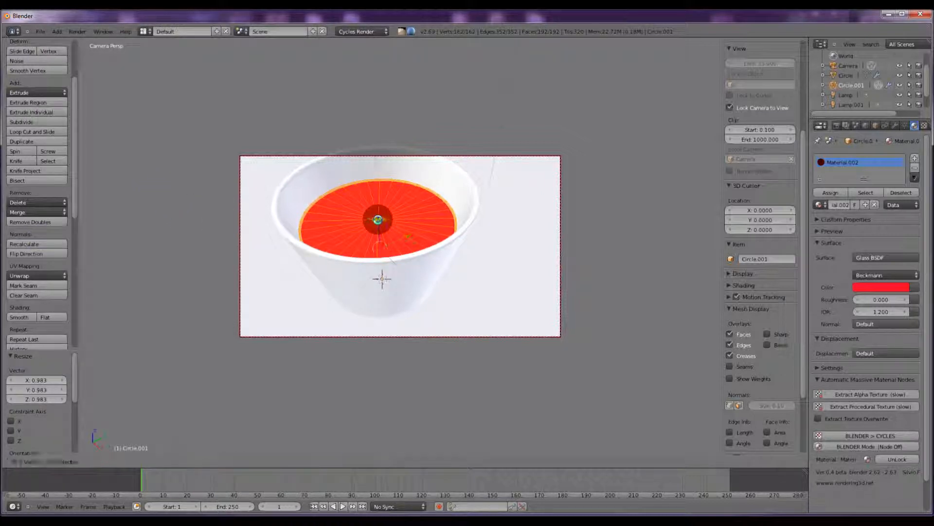
{"action": "left_click", "coordinate": [380, 253]}
Preview the adjusted contents in Rendered shading from a lower camera angle, and switch back to Material shading
{"action": "mouse_move", "coordinate": [494, 247]}
{"action": "middle_mouse_down"}
{"action": "mouse_move", "coordinate": [536, 225]}
{"action": "mouse_move", "coordinate": [541, 239]}
{"action": "mouse_move", "coordinate": [504, 219]}
{"action": "middle_mouse_up"}
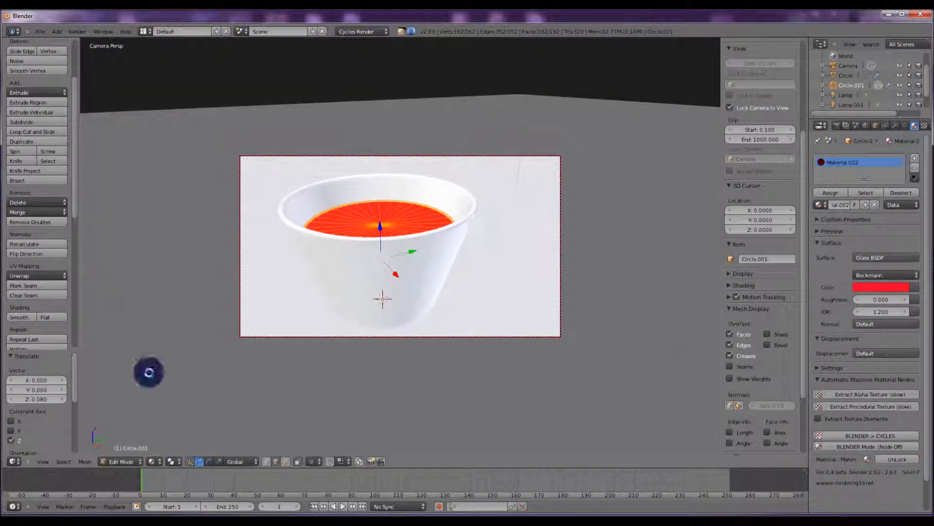
{"action": "left_click", "coordinate": [151, 461]}
{"action": "left_click", "coordinate": [162, 396]}
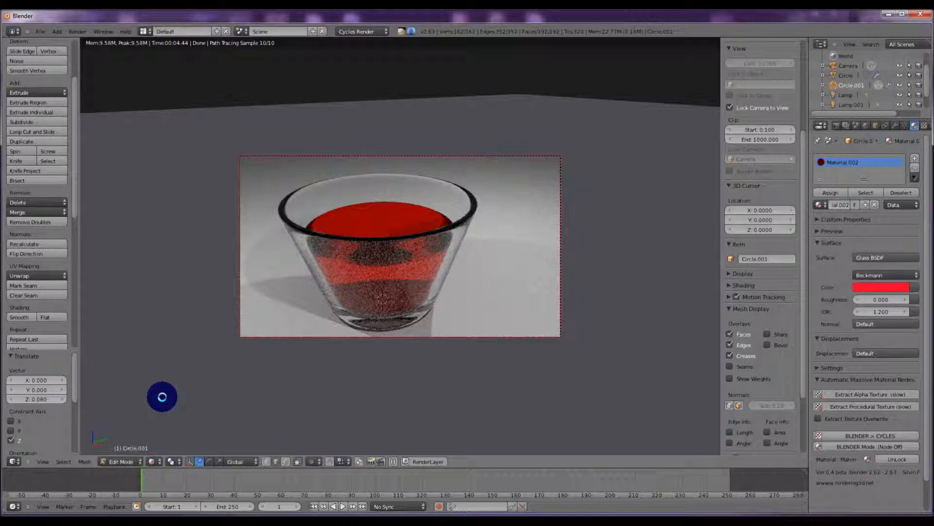
{"action": "middle_click_drag", "start_coordinate": [507, 264], "coordinate": [509, 258]}
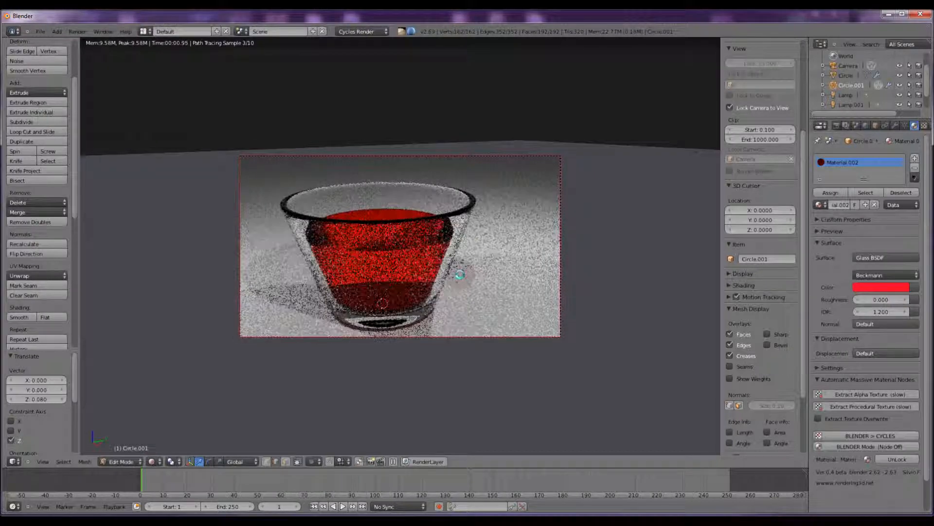
{"action": "left_click", "coordinate": [153, 462]}
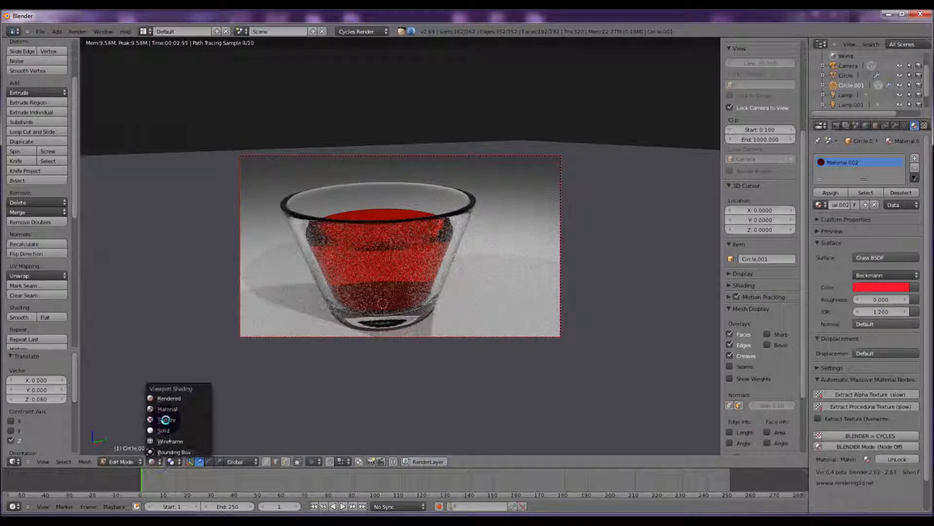
{"action": "left_click", "coordinate": [166, 409]}
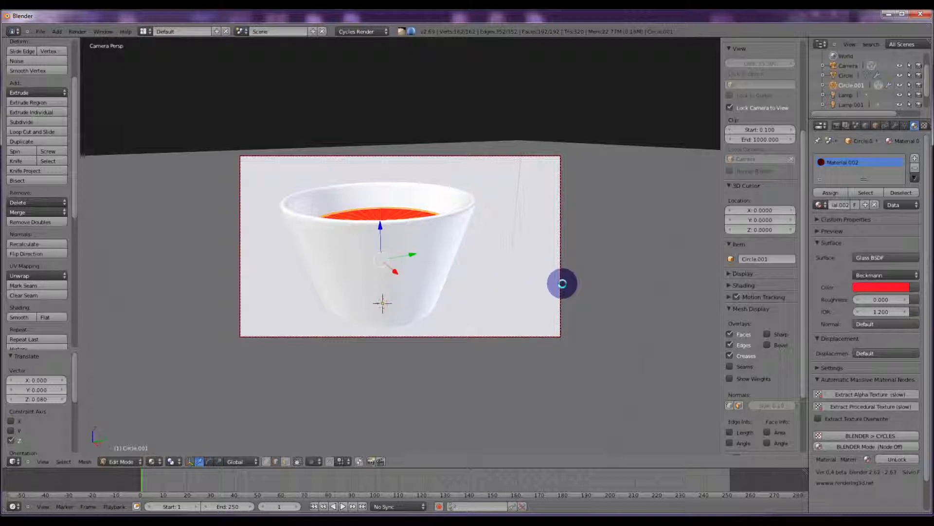
Isolate the contents in local view to check the direction of its face normals, and restore the full scene with normals hidden
{"action": "key", "text": "KP_Divide"}
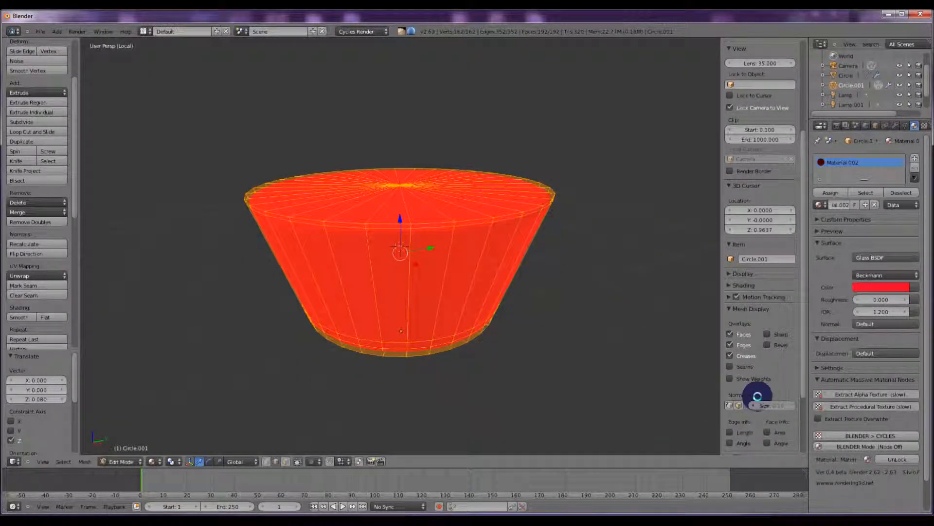
{"action": "key", "text": "n"}
{"action": "key", "text": "n"}
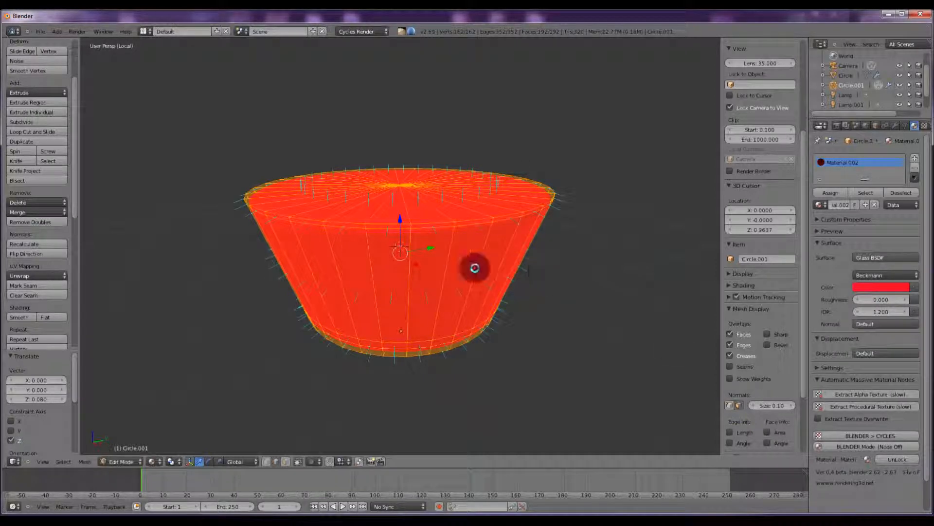
{"action": "middle_click_drag", "start_coordinate": [250, 301], "coordinate": [328, 273]}
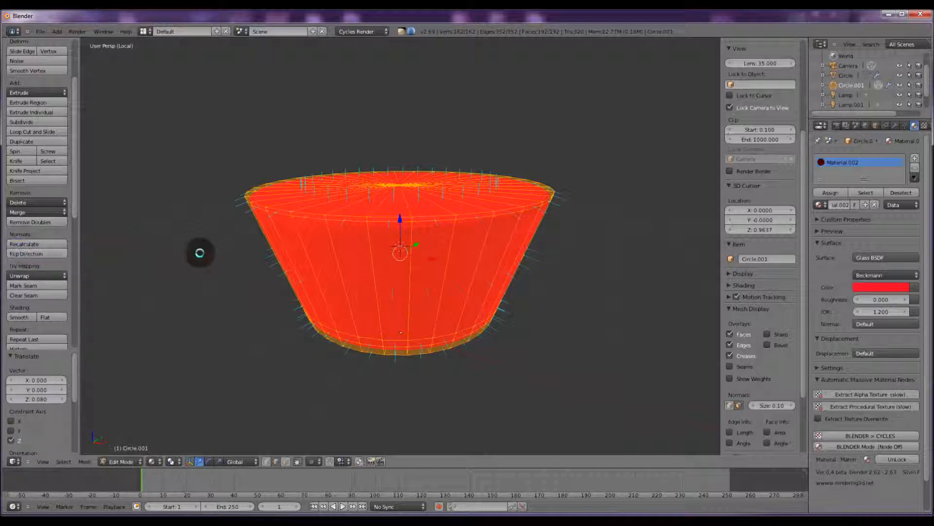
{"action": "key", "text": "KP_Divide"}
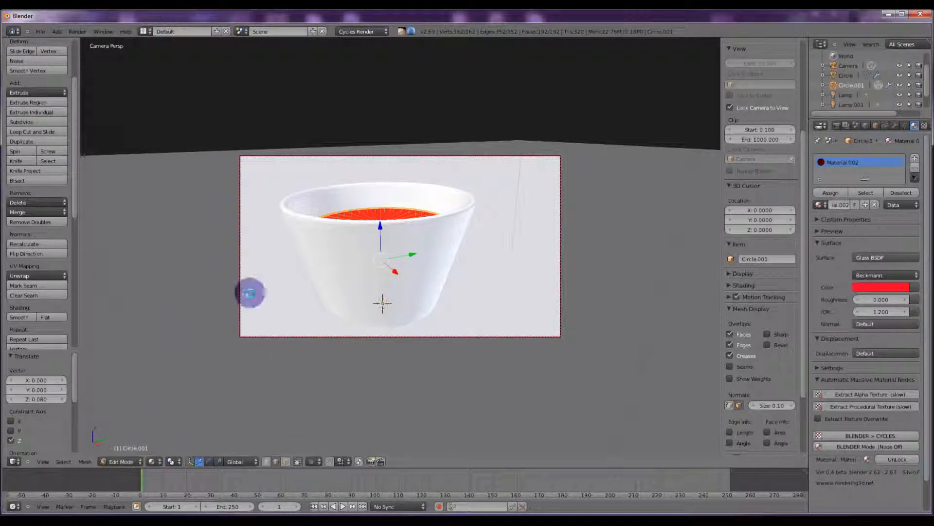
{"action": "left_click", "coordinate": [737, 405]}
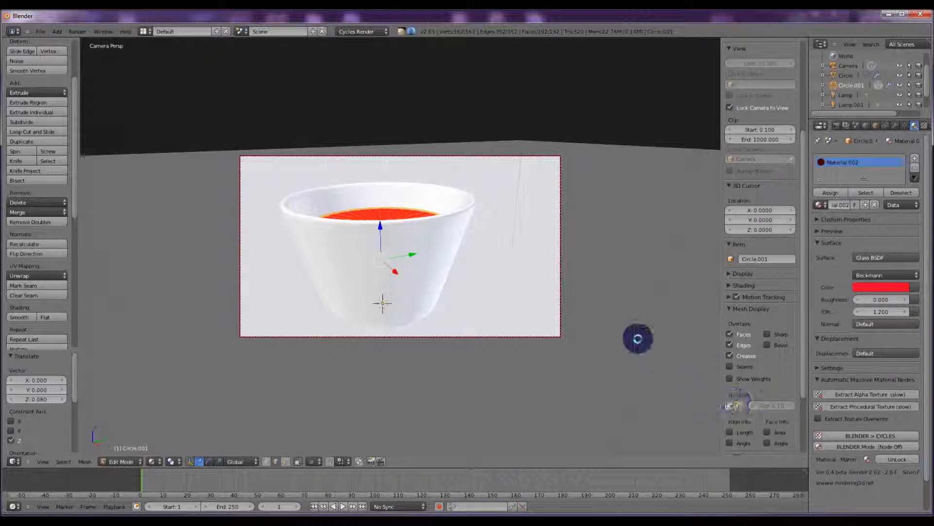
Leave Edit Mode, add a UV sphere and raise it about 3.313 along Z above the container
{"action": "middle_click_drag", "start_coordinate": [600, 336], "coordinate": [583, 333]}
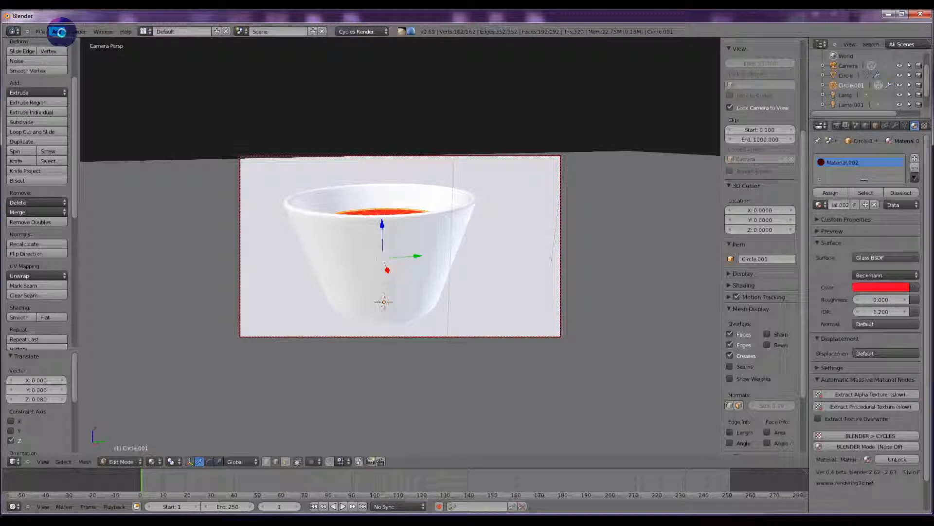
{"action": "left_click", "coordinate": [56, 31]}
{"action": "mouse_move", "coordinate": [68, 41]}
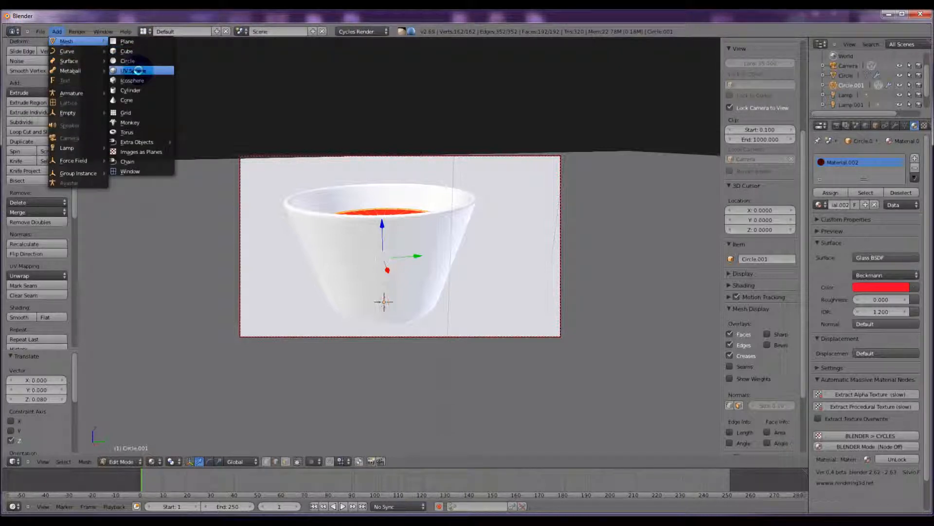
{"action": "key", "text": "Tab"}
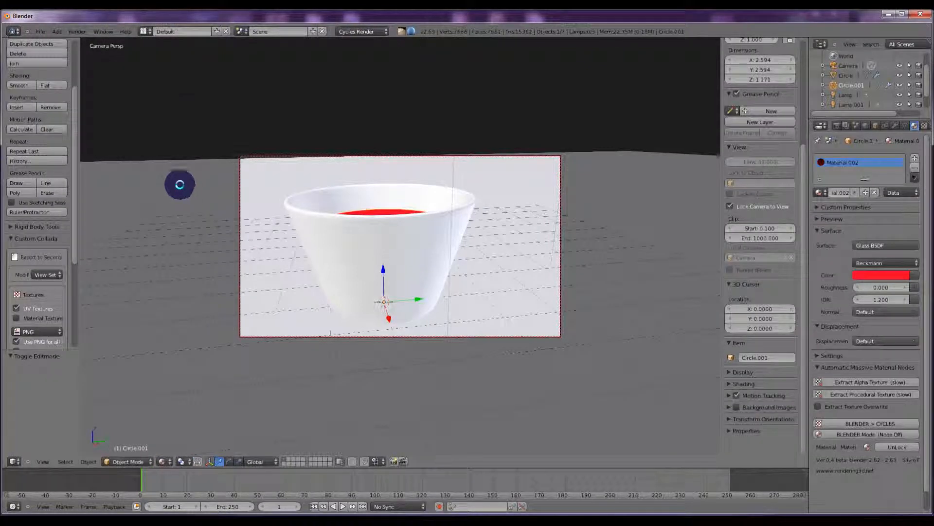
{"action": "left_click", "coordinate": [56, 31]}
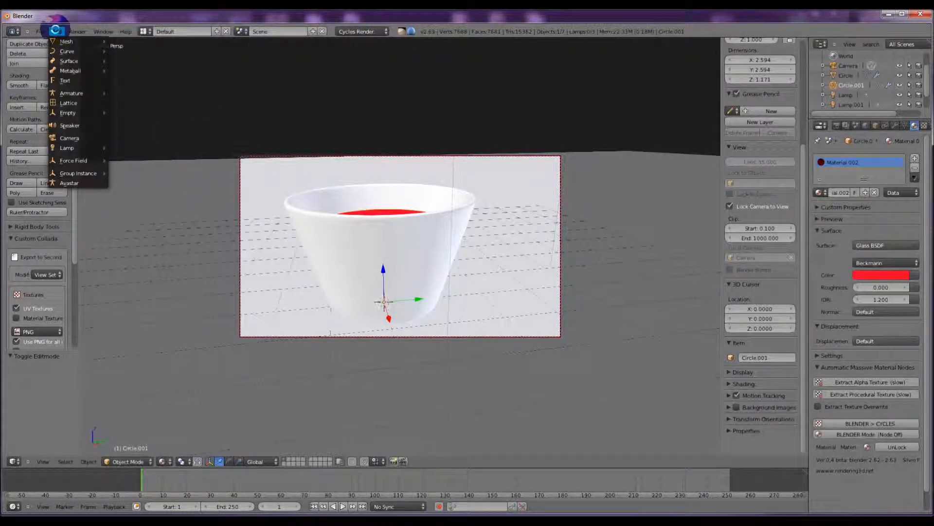
{"action": "mouse_move", "coordinate": [64, 40]}
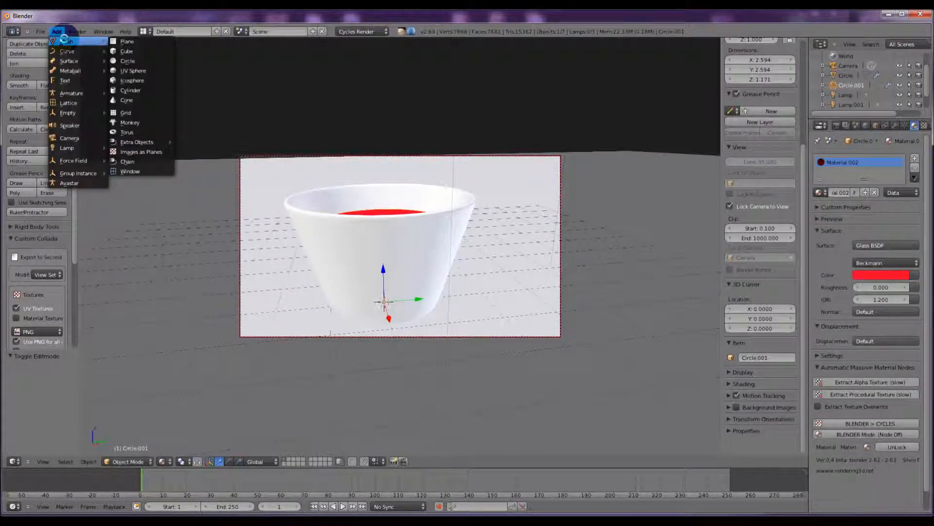
{"action": "left_click", "coordinate": [134, 70]}
{"action": "left_click_drag", "start_coordinate": [383, 267], "coordinate": [374, 88]}
Scale the sphere down to about 0.33 and shade it smooth
{"action": "key", "text": "s"}
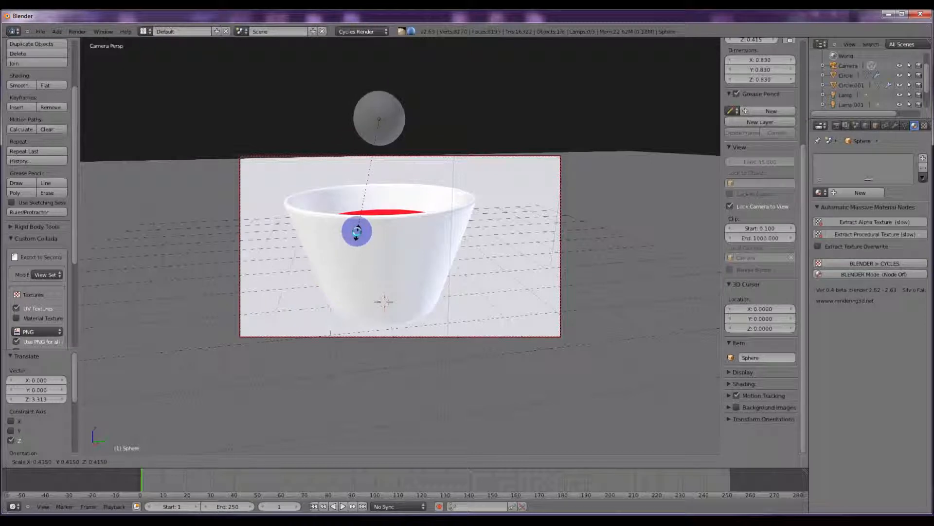
{"action": "left_click", "coordinate": [370, 194]}
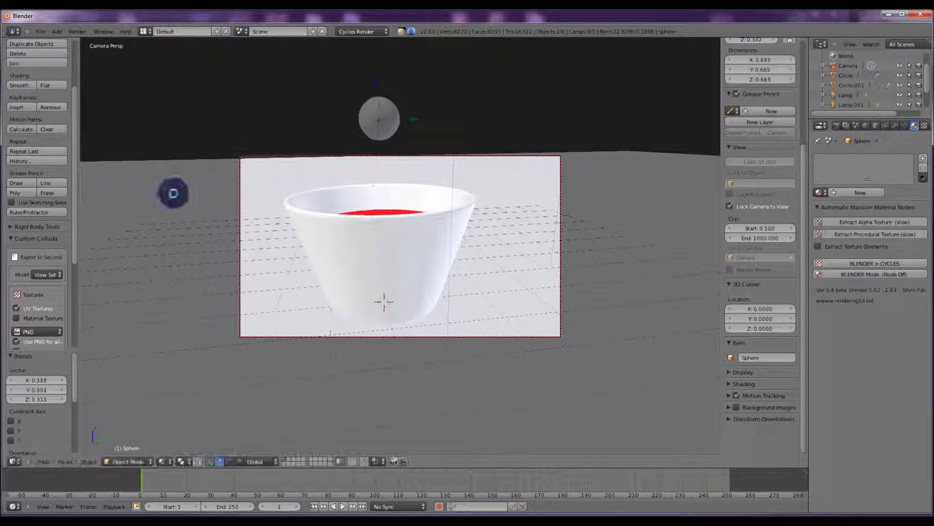
{"action": "left_click", "coordinate": [19, 85]}
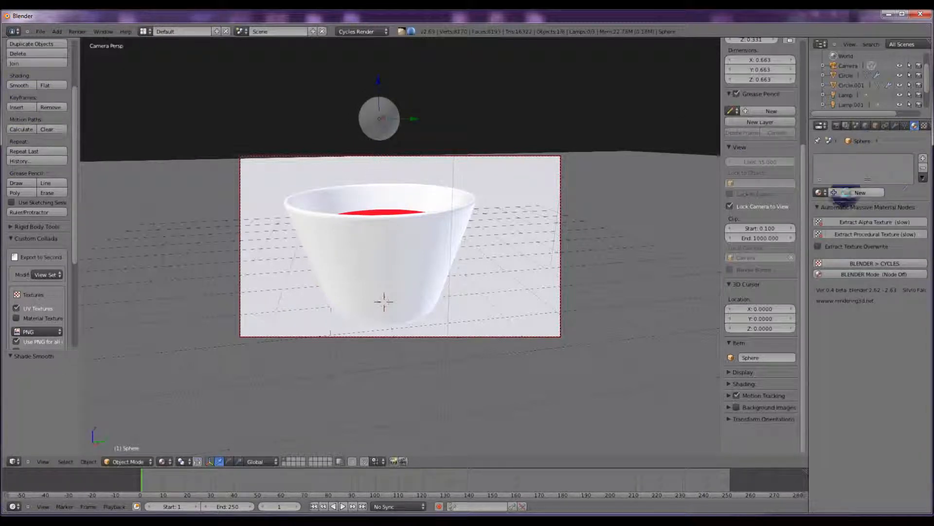
Give the sphere a new Diffuse BSDF material in light green
{"action": "left_click", "coordinate": [847, 193]}
{"action": "left_click", "coordinate": [868, 262]}
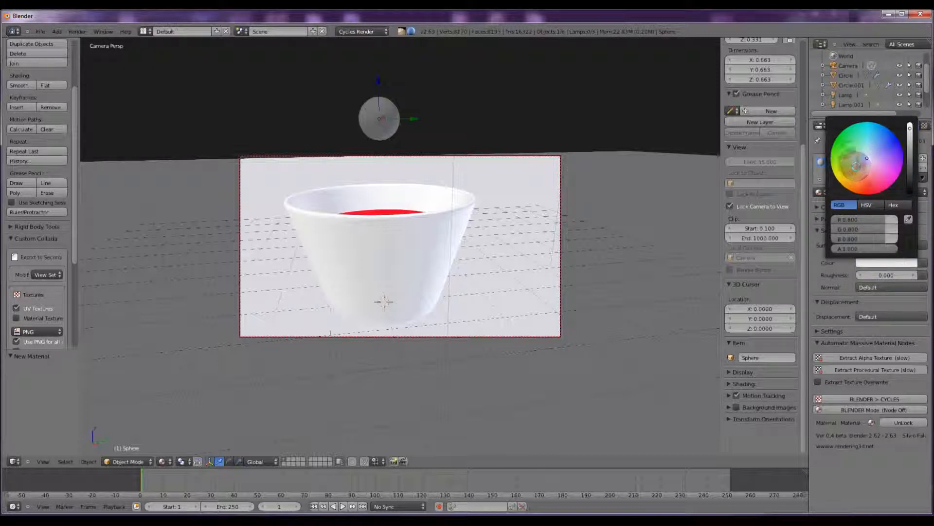
{"action": "left_click", "coordinate": [828, 144]}
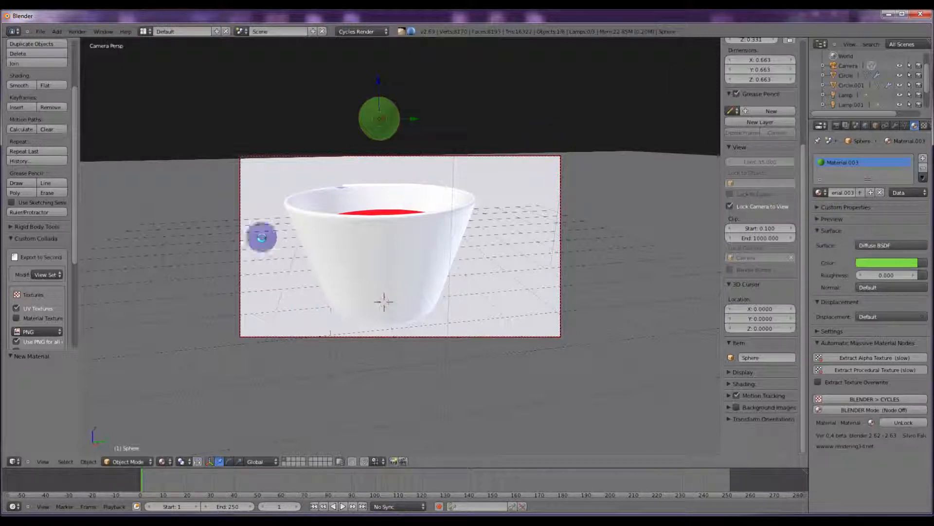
Apply the green sphere's rotation and scale in Object Mode
{"action": "key", "text": "Tab"}
{"action": "key", "text": "Tab"}
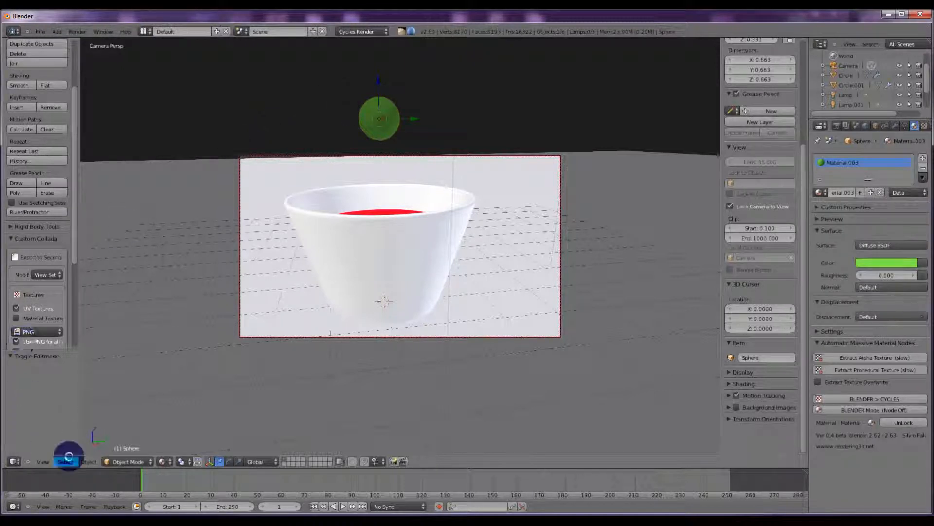
{"action": "left_click", "coordinate": [86, 461]}
{"action": "mouse_move", "coordinate": [95, 390]}
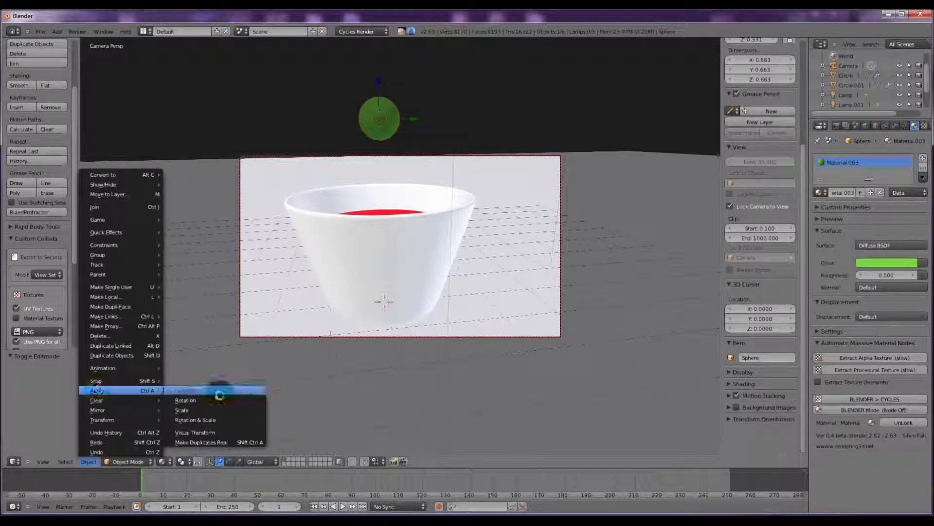
{"action": "left_click", "coordinate": [194, 420]}
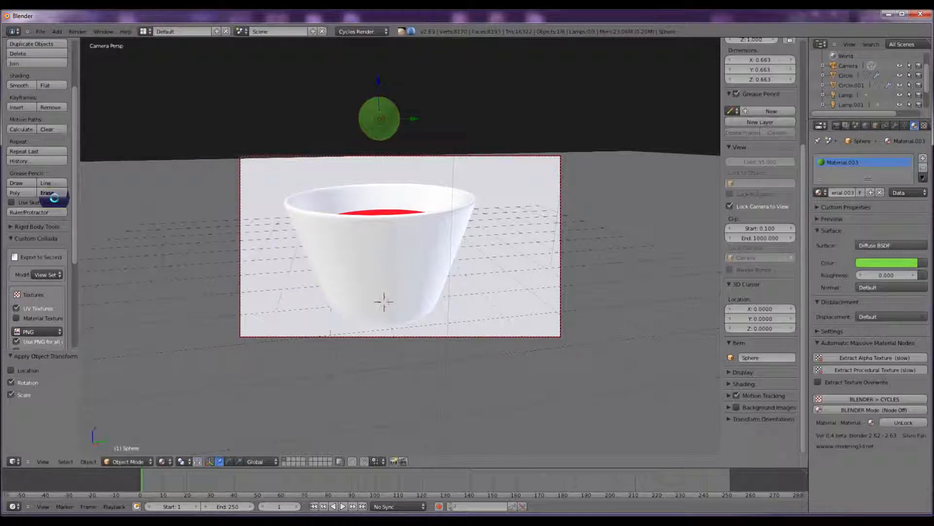
Make the green sphere an active rigid body and the glass container a passive rigid body
{"action": "mouse_move", "coordinate": [73, 185]}
{"action": "left_mouse_down"}
{"action": "mouse_move", "coordinate": [72, 292]}
{"action": "mouse_move", "coordinate": [75, 234]}
{"action": "left_mouse_up"}
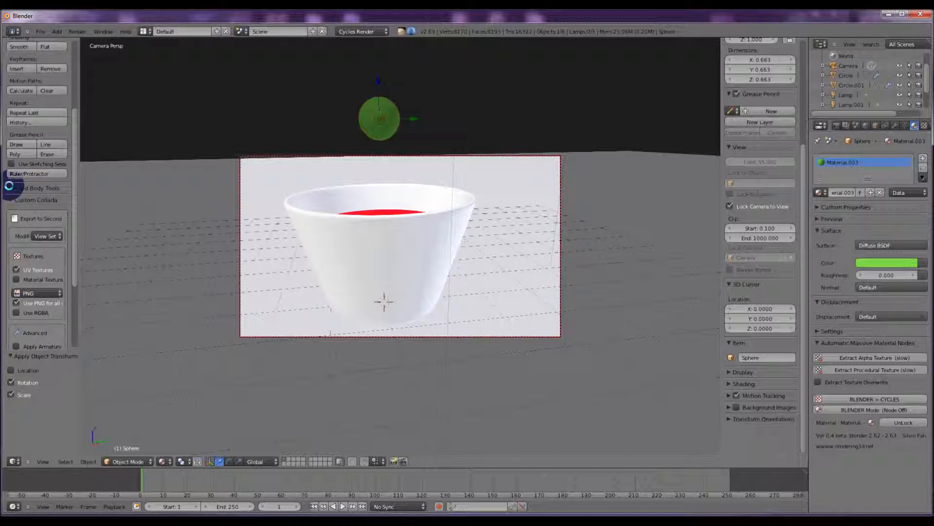
{"action": "left_click", "coordinate": [9, 187]}
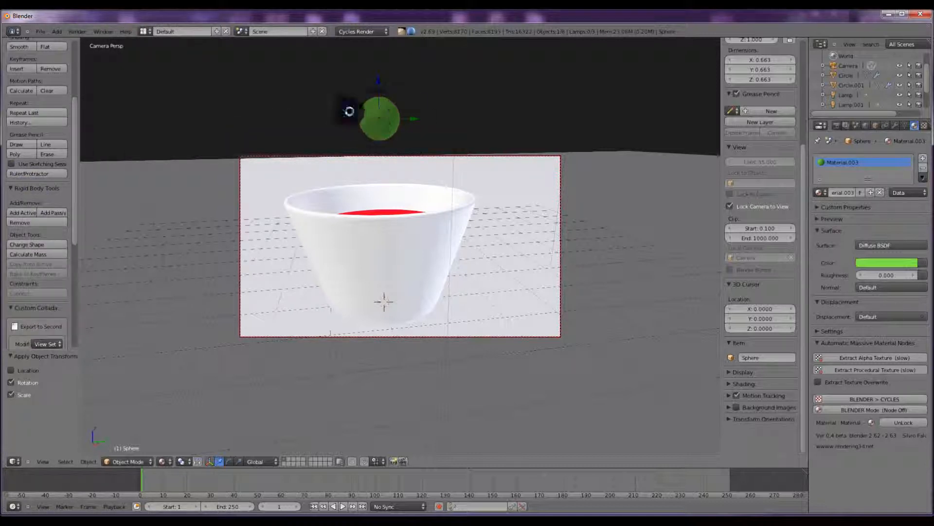
{"action": "left_click", "coordinate": [19, 213]}
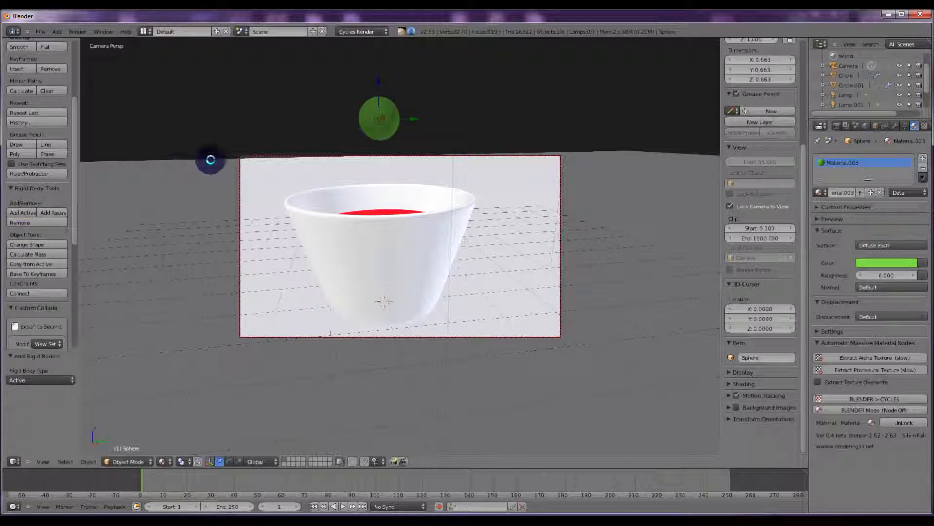
{"action": "right_click", "coordinate": [343, 193]}
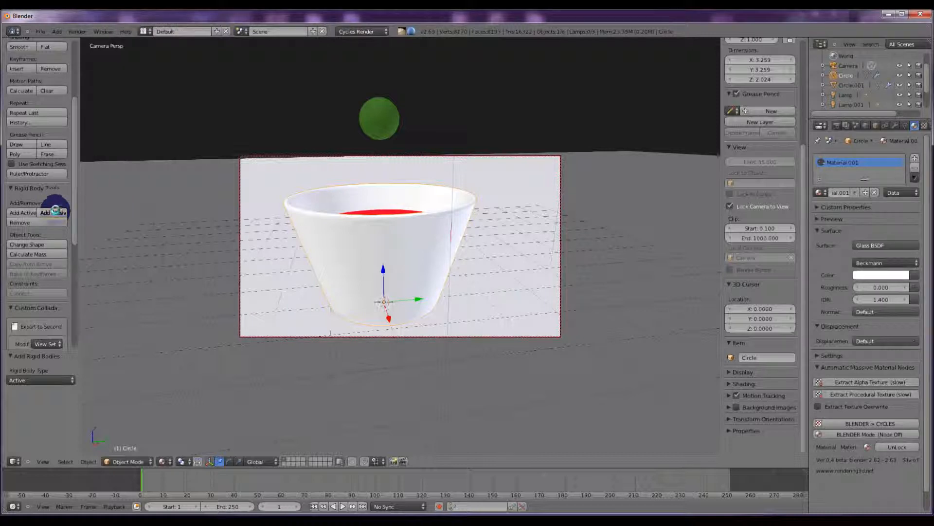
{"action": "left_click", "coordinate": [54, 211]}
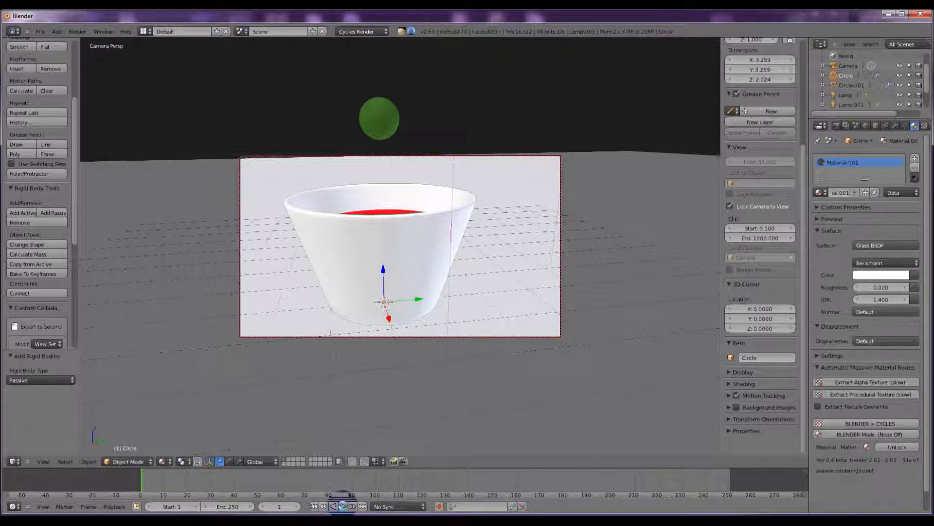
Play the simulation to frame 52, and examine the sphere's fall in Rendered shading by scrubbing back through earlier frames
{"action": "left_click", "coordinate": [343, 506]}
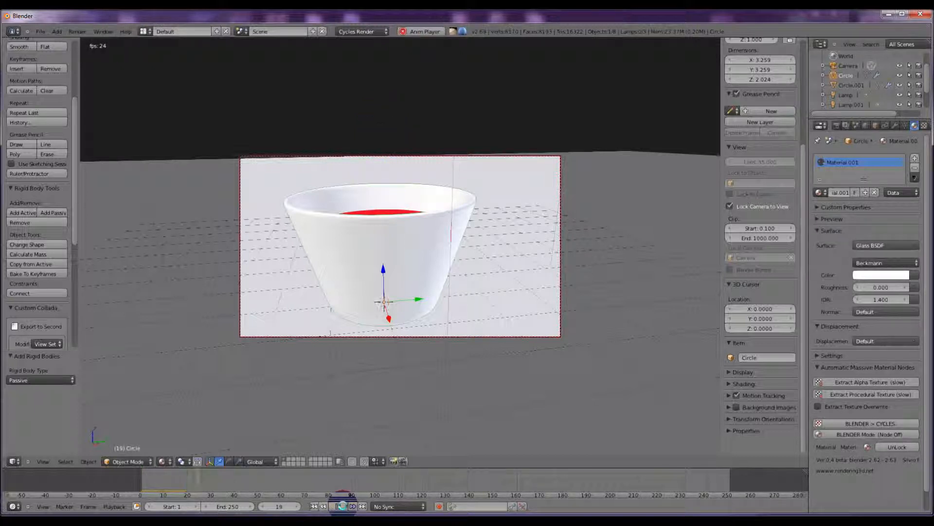
{"action": "left_click", "coordinate": [335, 506]}
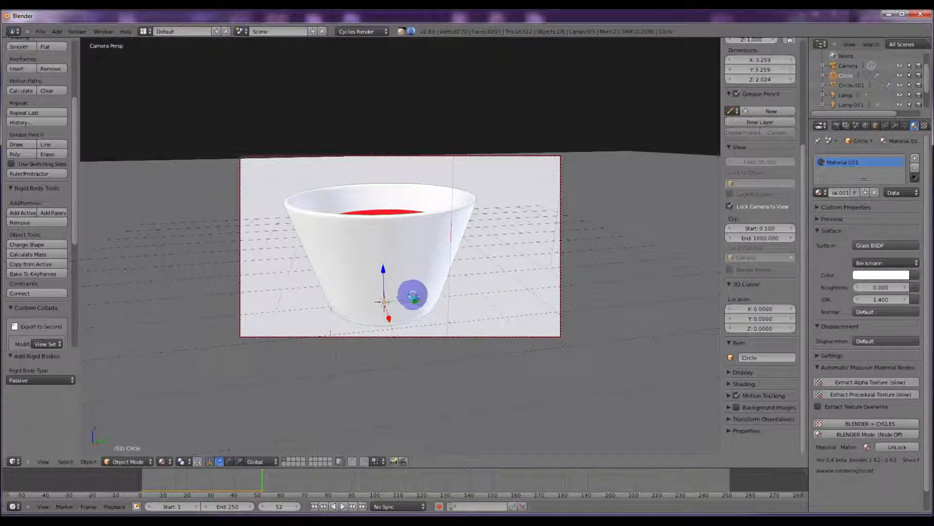
{"action": "left_click", "coordinate": [162, 462]}
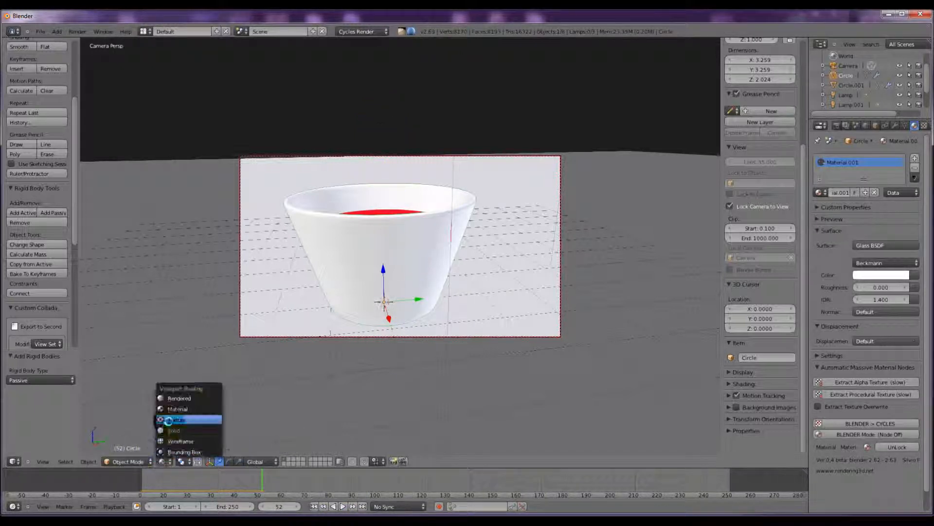
{"action": "left_click", "coordinate": [173, 395]}
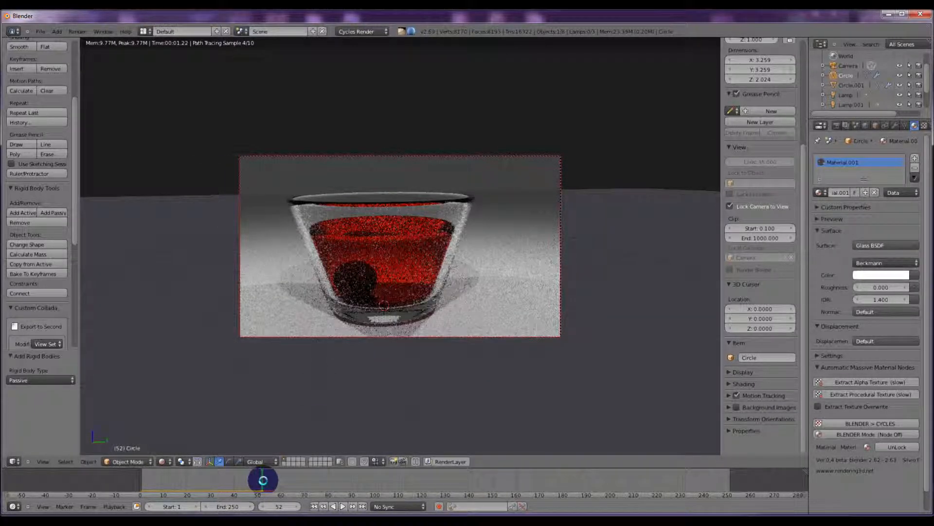
{"action": "left_click_drag", "start_coordinate": [263, 480], "coordinate": [185, 468]}
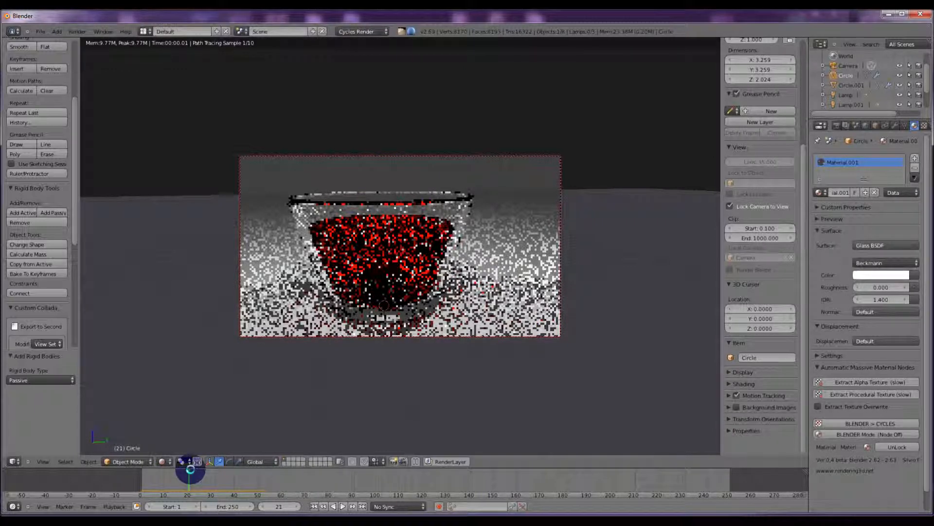
{"action": "left_click_drag", "start_coordinate": [199, 471], "coordinate": [200, 471]}
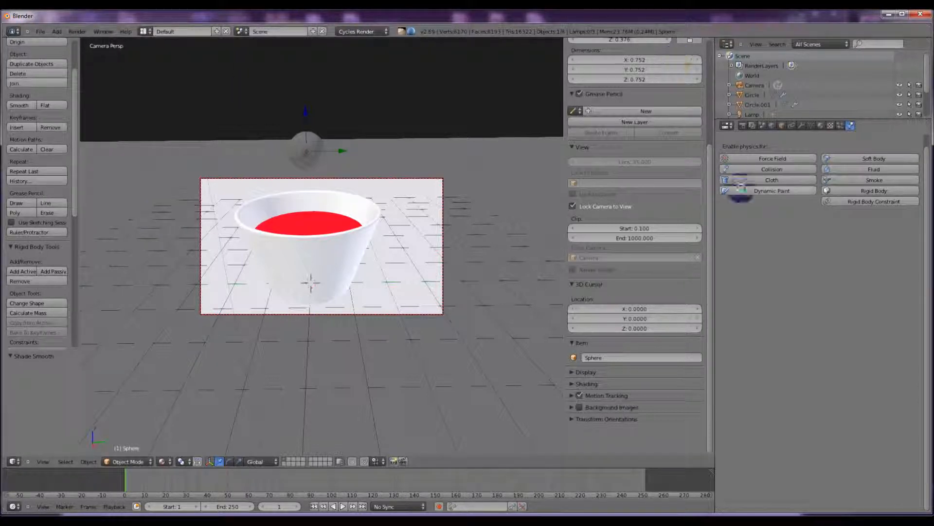
Assign a new yellow-green Diffuse BSDF material to the uncoloured sphere above the container
{"action": "left_click", "coordinate": [818, 126]}
{"action": "left_click", "coordinate": [779, 195]}
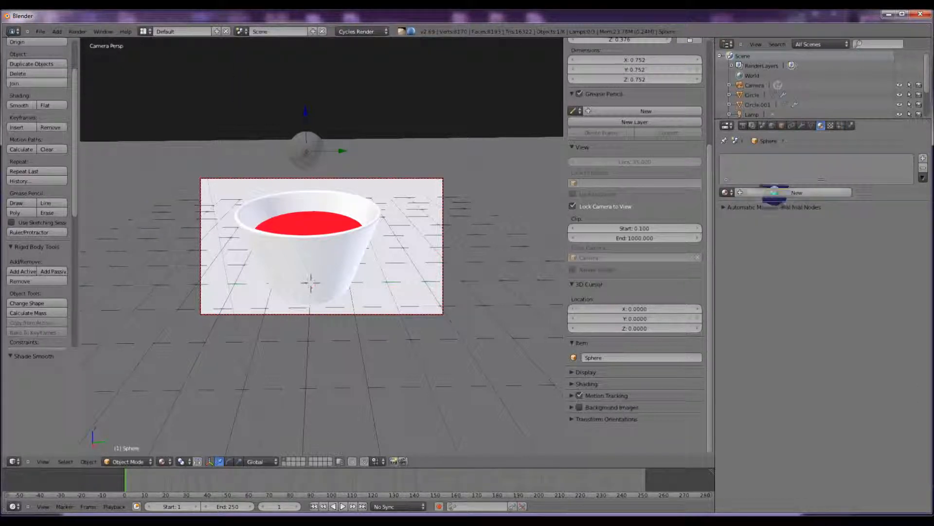
{"action": "left_click", "coordinate": [808, 263]}
{"action": "left_click", "coordinate": [835, 155]}
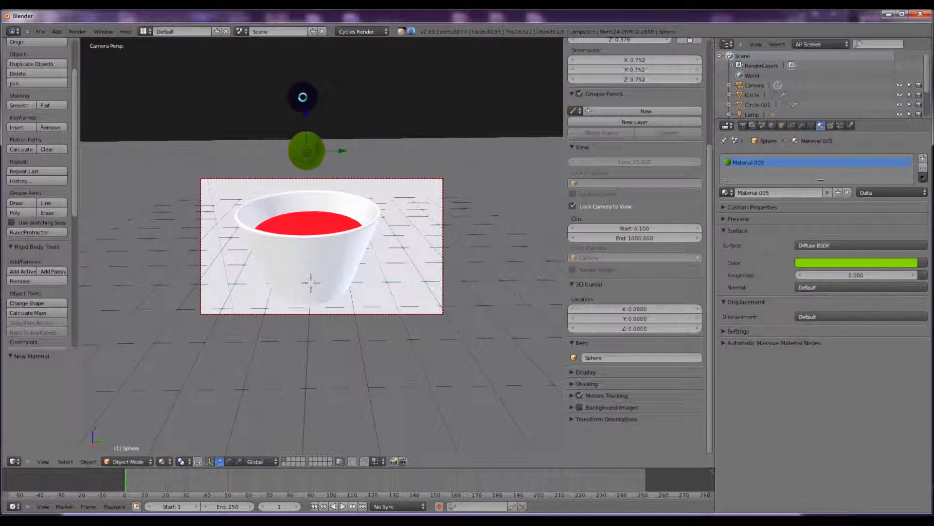
Insert a Location keyframe for the sphere at frame 1, above the container
{"action": "key", "text": "i"}
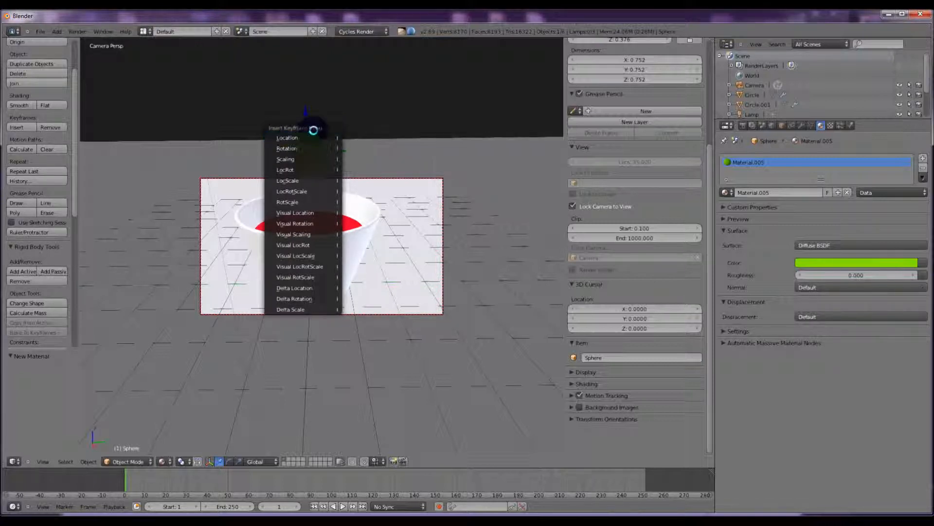
{"action": "left_click", "coordinate": [293, 138]}
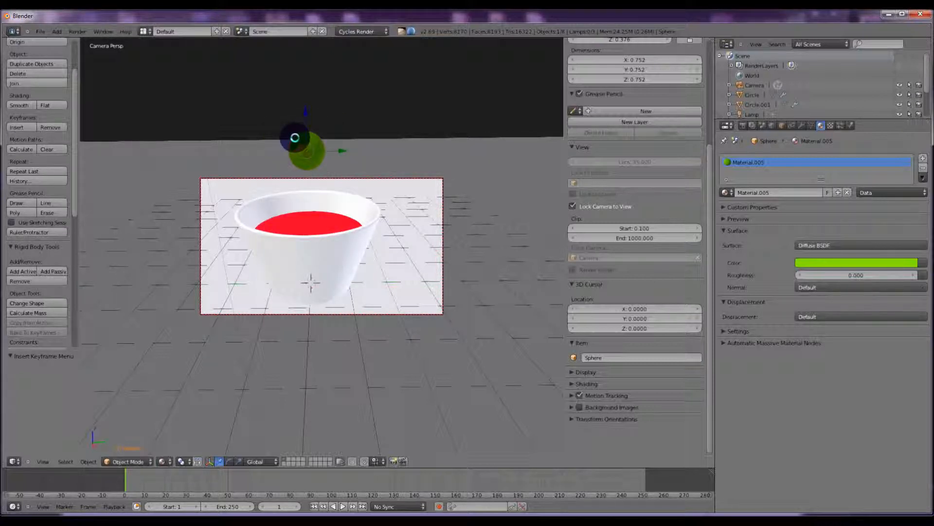
{"action": "scroll", "coordinate": [298, 124], "scroll_direction": "up", "scroll_amount": 1}
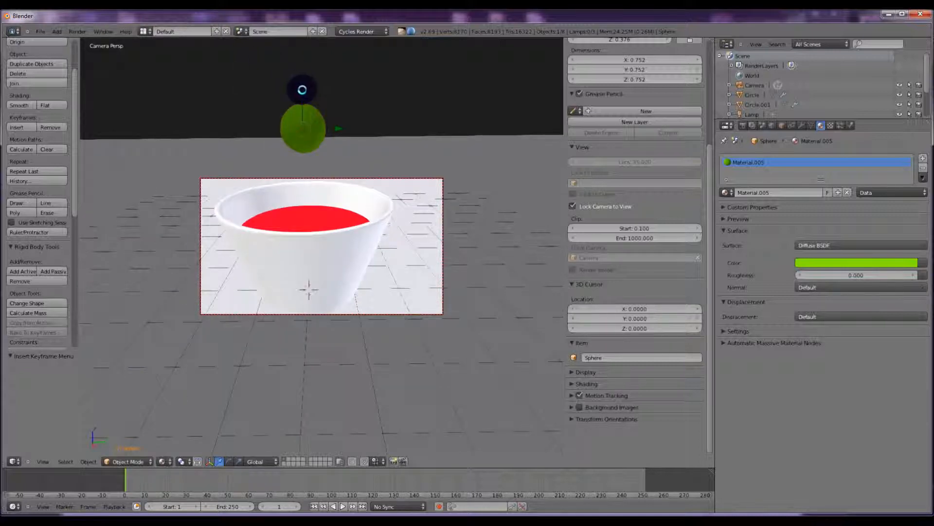
{"action": "key", "text": "g"}
{"action": "key", "text": "z"}
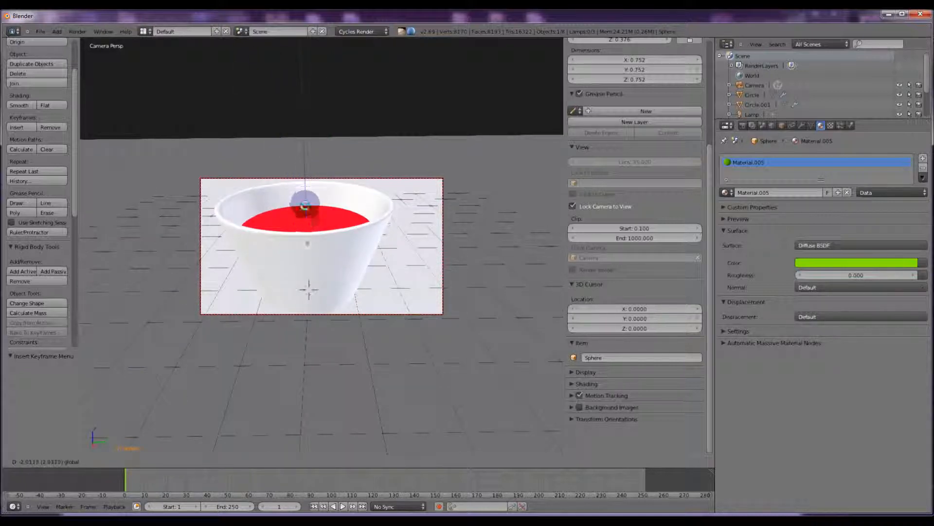
{"action": "left_click", "coordinate": [307, 233]}
At frame 10, lower the sphere about 2.8 along Z into the contents and insert a location keyframe
{"action": "left_click_drag", "start_coordinate": [127, 476], "coordinate": [144, 479]}
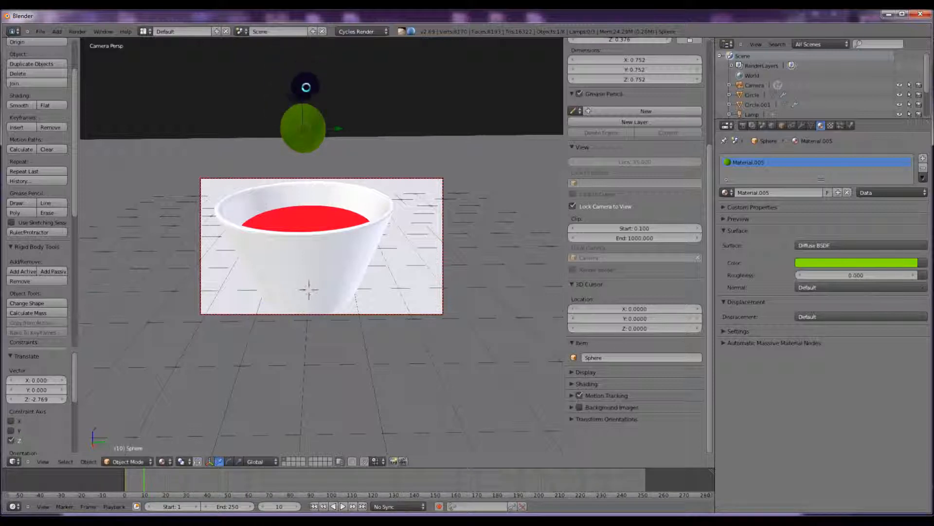
{"action": "key", "text": "g"}
{"action": "key", "text": "z"}
{"action": "left_click", "coordinate": [304, 231]}
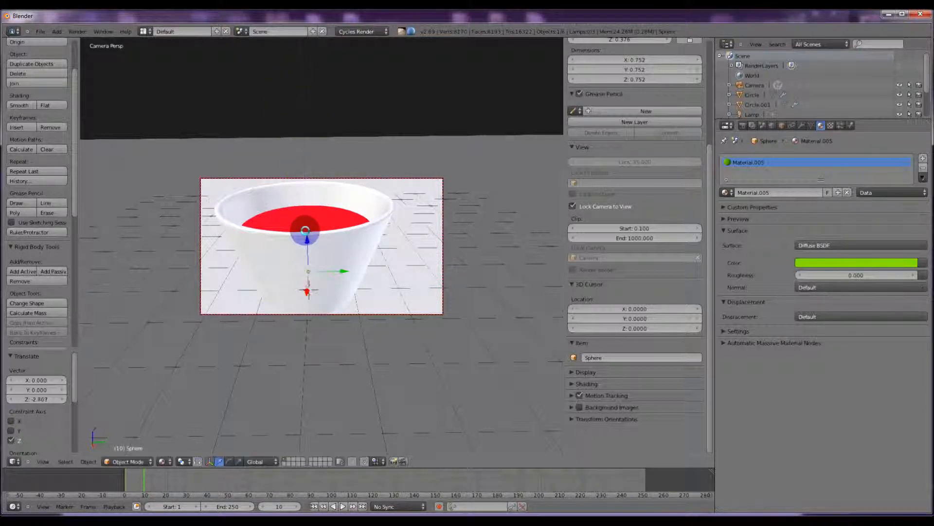
{"action": "key", "text": "i"}
{"action": "left_click", "coordinate": [182, 149]}
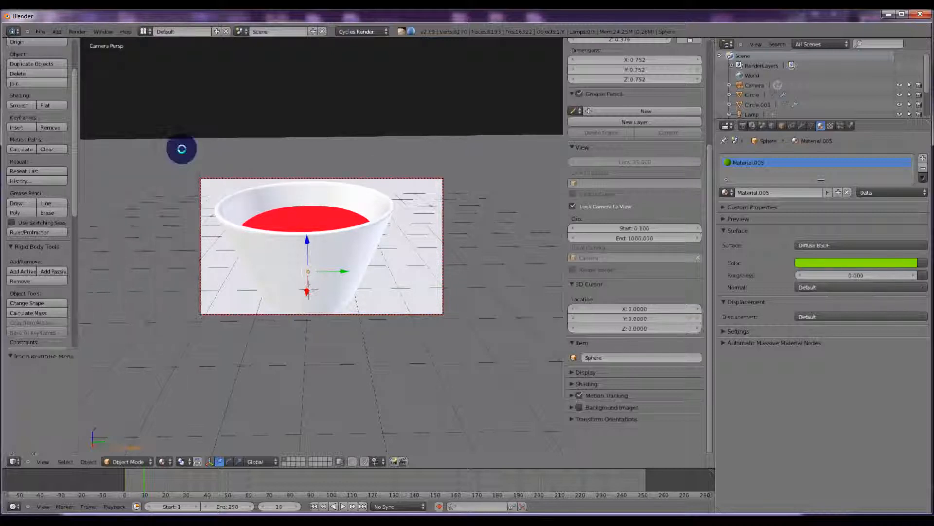
Return to frame 1 and enable Fluid physics on the red contents with the type Fluid
{"action": "mouse_move", "coordinate": [142, 483]}
{"action": "left_mouse_down"}
{"action": "mouse_move", "coordinate": [123, 480]}
{"action": "mouse_move", "coordinate": [152, 480]}
{"action": "mouse_move", "coordinate": [125, 481]}
{"action": "left_mouse_up"}
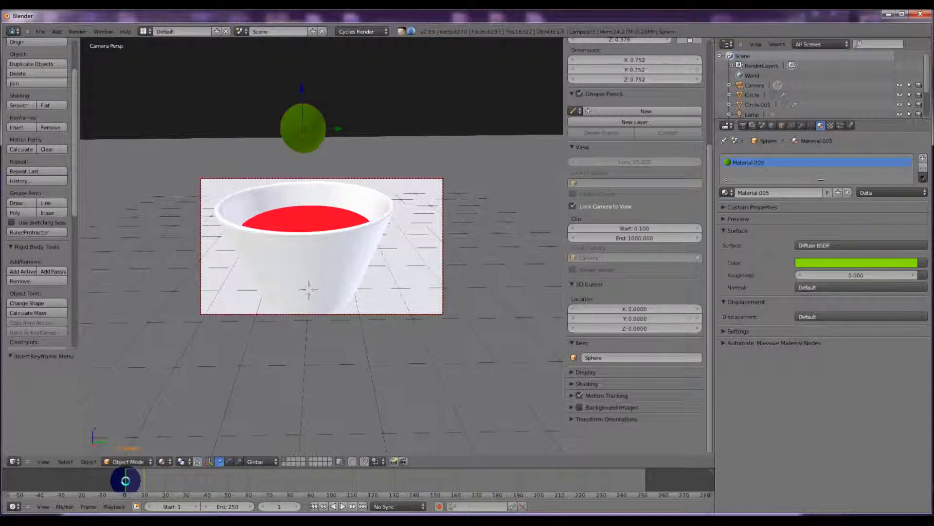
{"action": "right_click", "coordinate": [322, 216]}
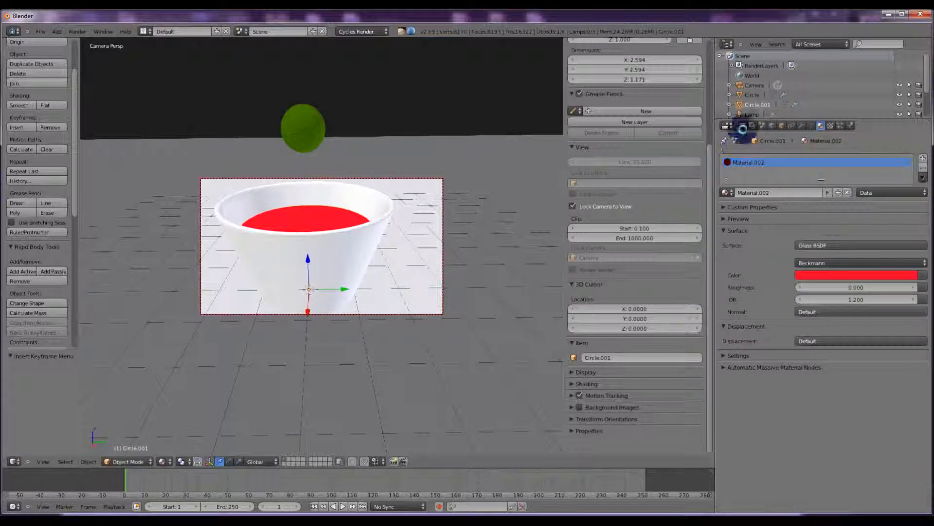
{"action": "left_click", "coordinate": [849, 125]}
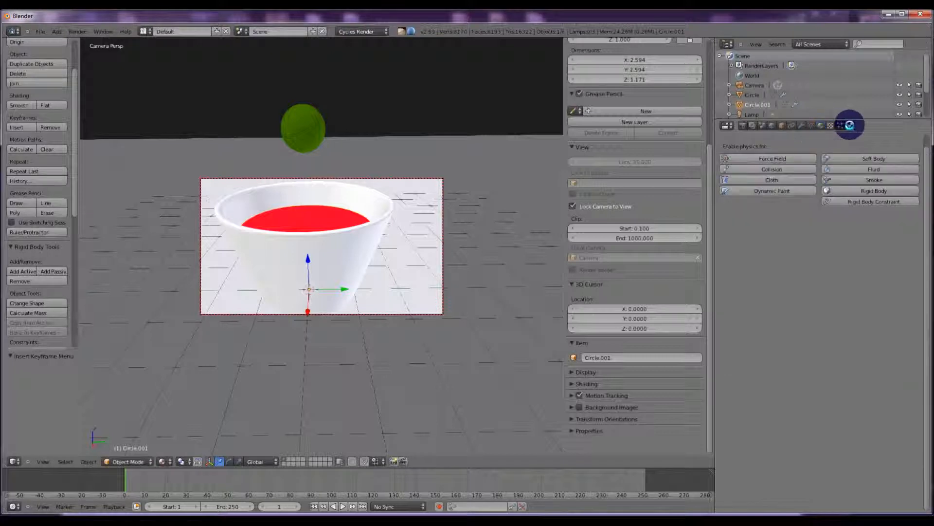
{"action": "left_click", "coordinate": [864, 169]}
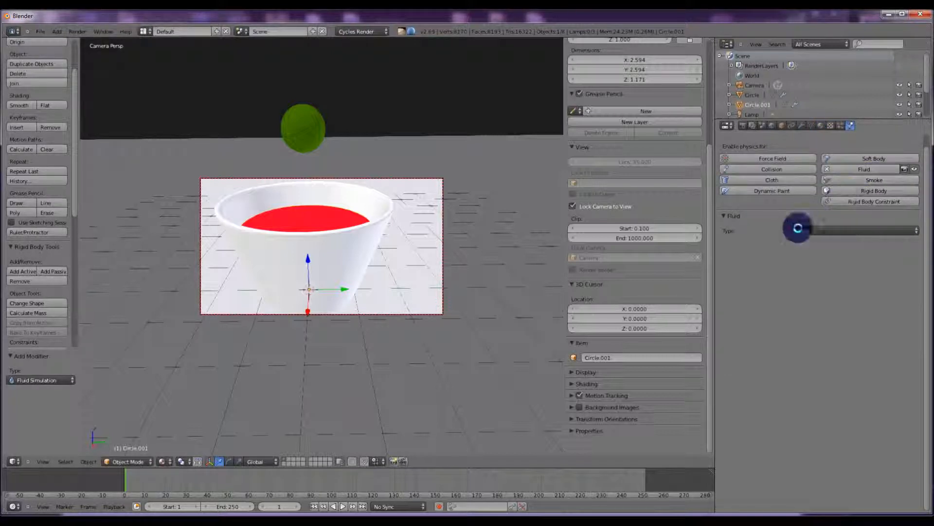
{"action": "left_click", "coordinate": [805, 229]}
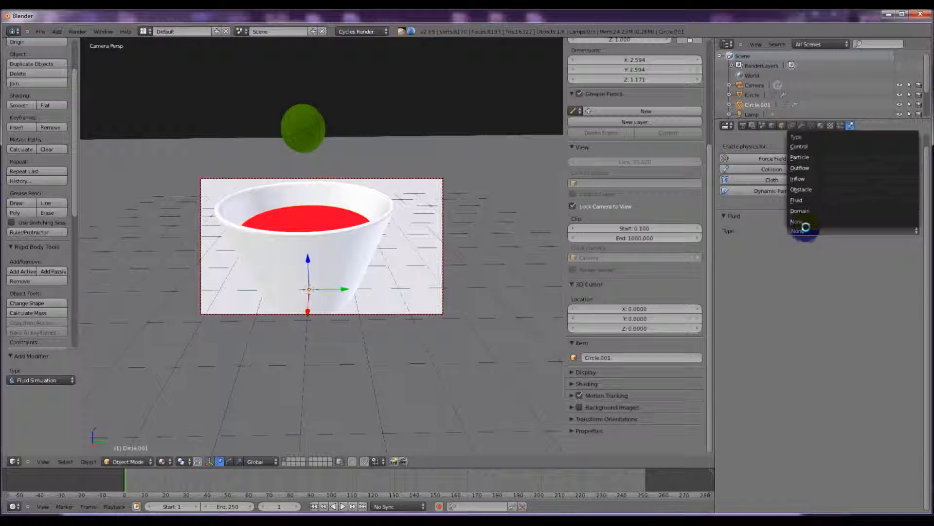
{"action": "left_click", "coordinate": [798, 201]}
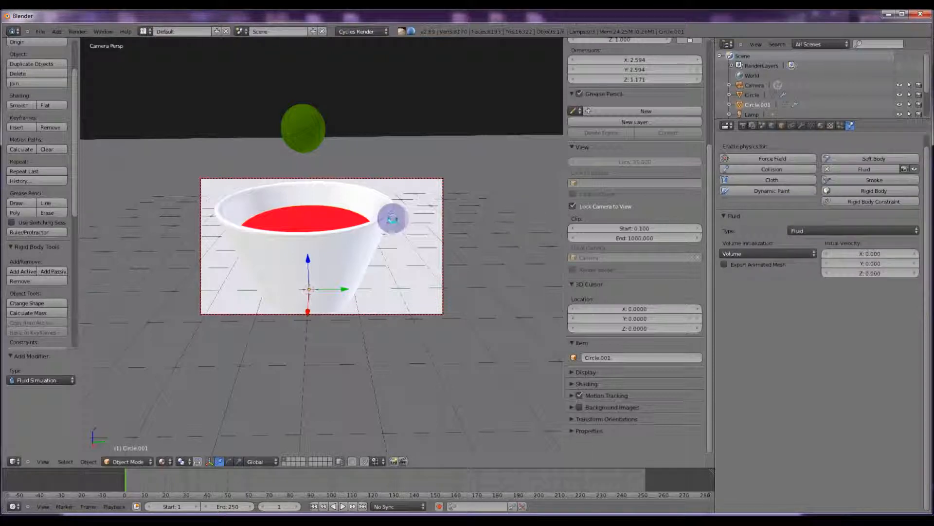
Enable Fluid physics on the white container and set its type to Obstacle
{"action": "right_click", "coordinate": [386, 209]}
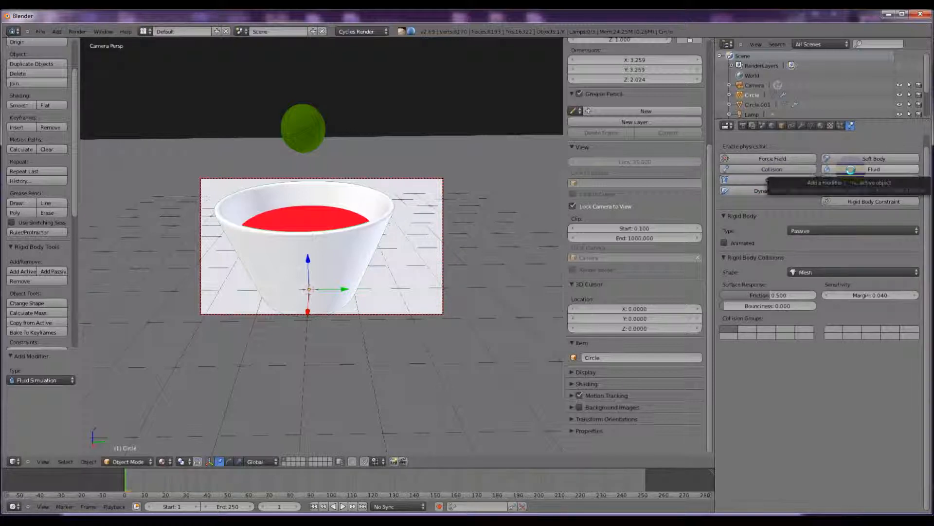
{"action": "left_click", "coordinate": [850, 169]}
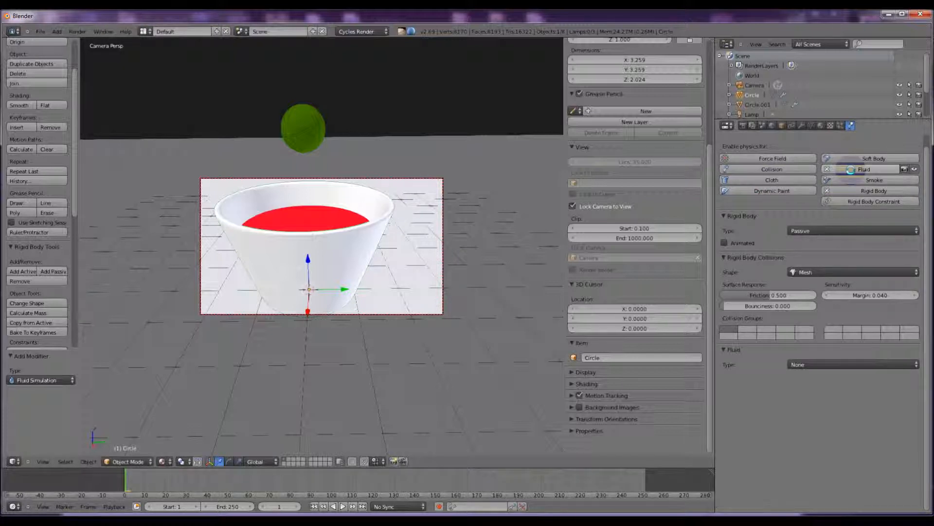
{"action": "left_click", "coordinate": [808, 364]}
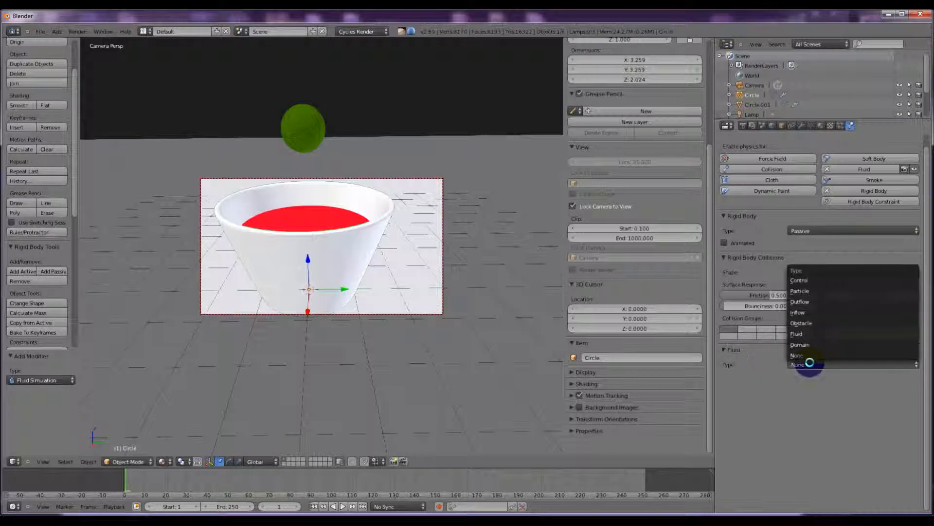
{"action": "left_click", "coordinate": [807, 323]}
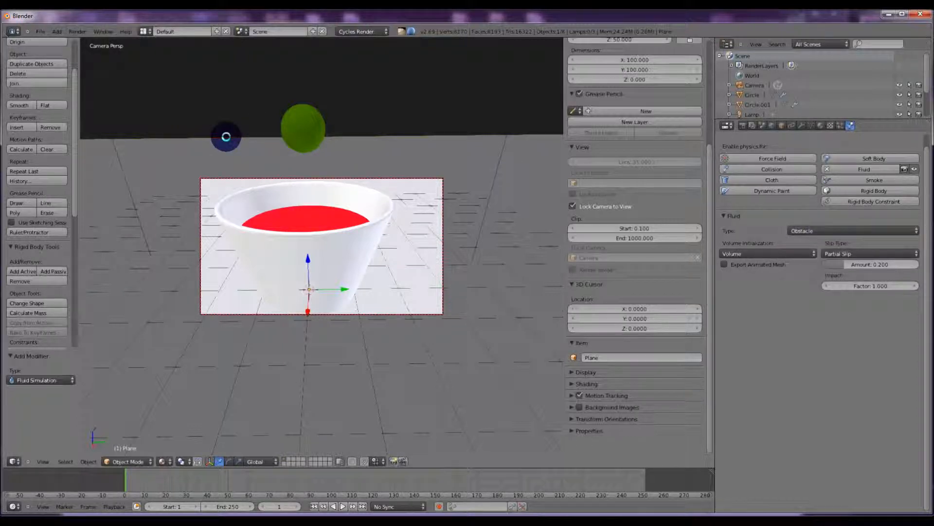
Make the green sphere a fluid simulation Obstacle
{"action": "right_click", "coordinate": [305, 111]}
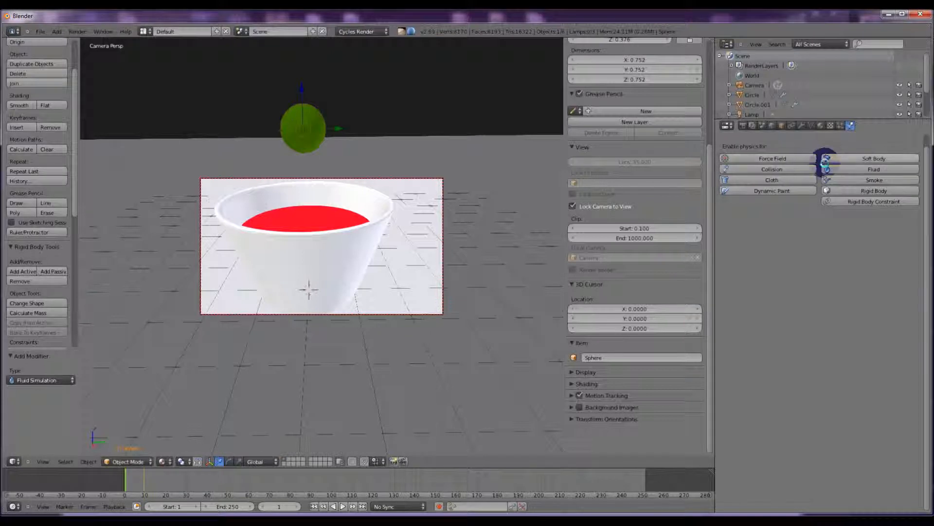
{"action": "left_click", "coordinate": [851, 169]}
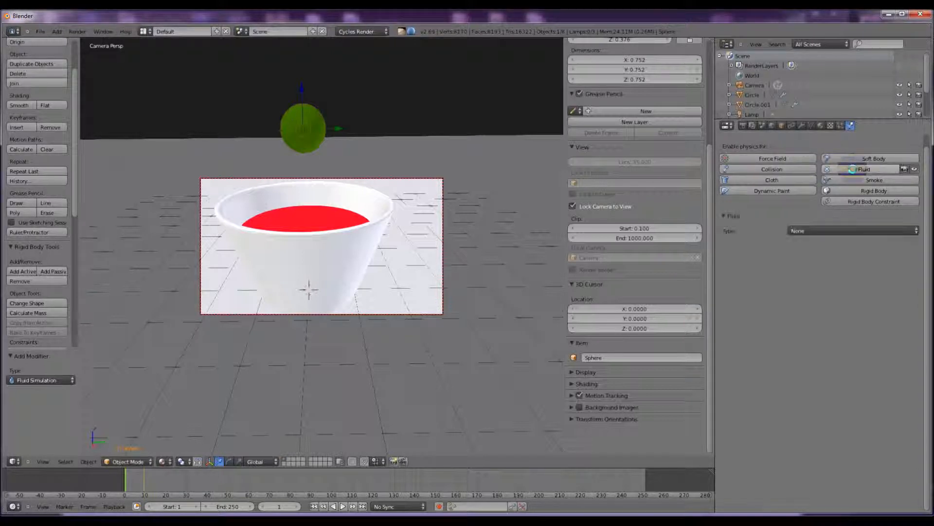
{"action": "left_click", "coordinate": [801, 229]}
{"action": "left_click", "coordinate": [802, 190]}
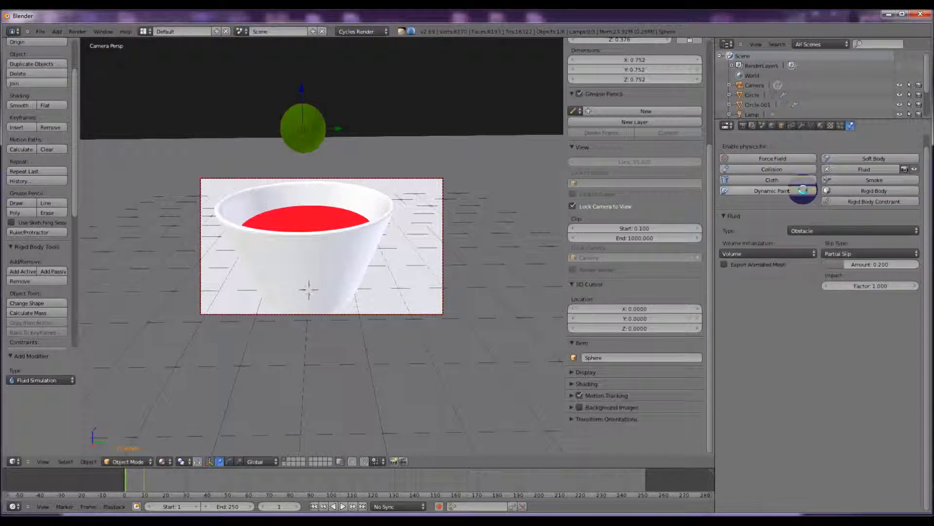
Add a cube, scale it to about 6.4 per side, and raise it about 3.2 along Z to enclose the container and sphere
{"action": "middle_click_drag", "start_coordinate": [457, 193], "coordinate": [291, 222]}
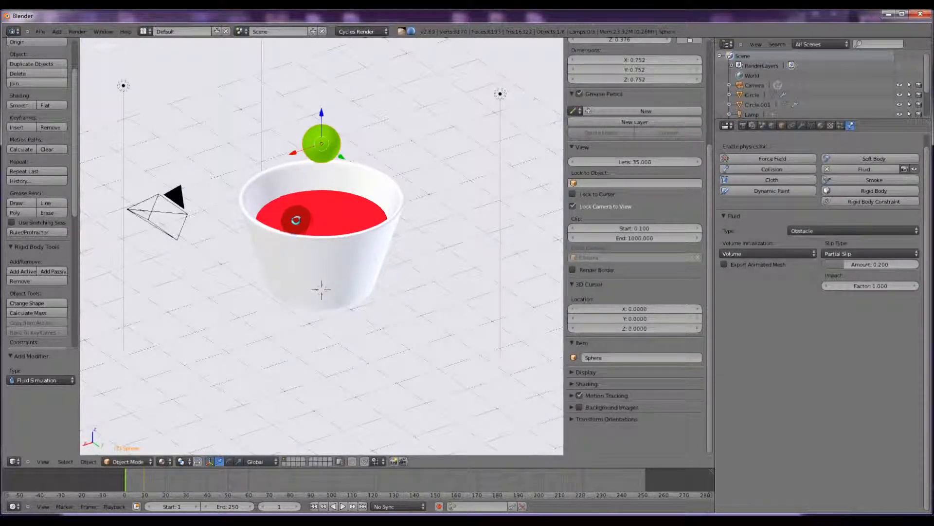
{"action": "scroll", "coordinate": [335, 232], "scroll_direction": "down", "scroll_amount": 2}
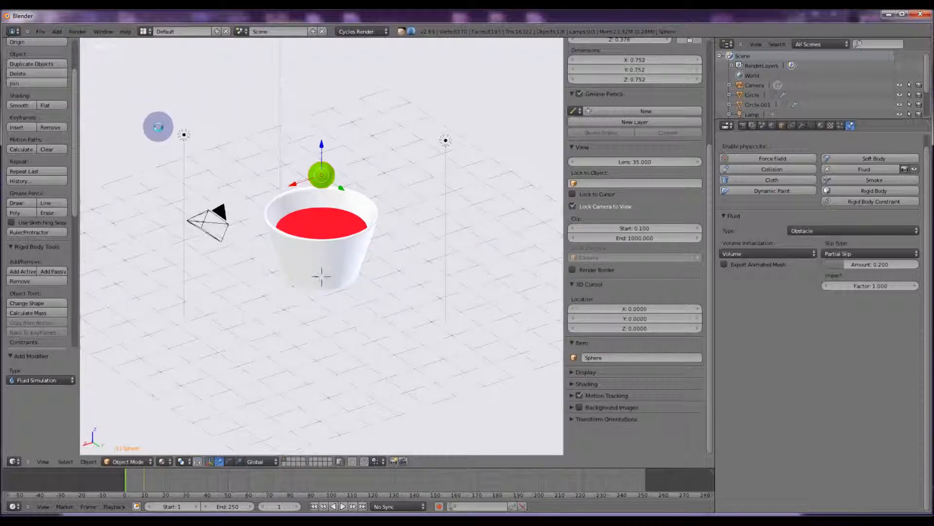
{"action": "left_click", "coordinate": [56, 31]}
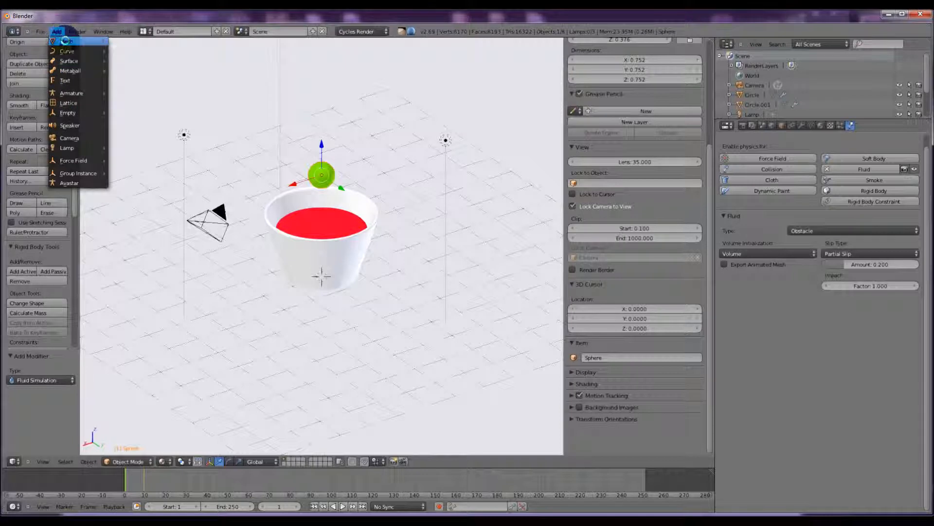
{"action": "mouse_move", "coordinate": [68, 41]}
{"action": "left_click", "coordinate": [129, 46]}
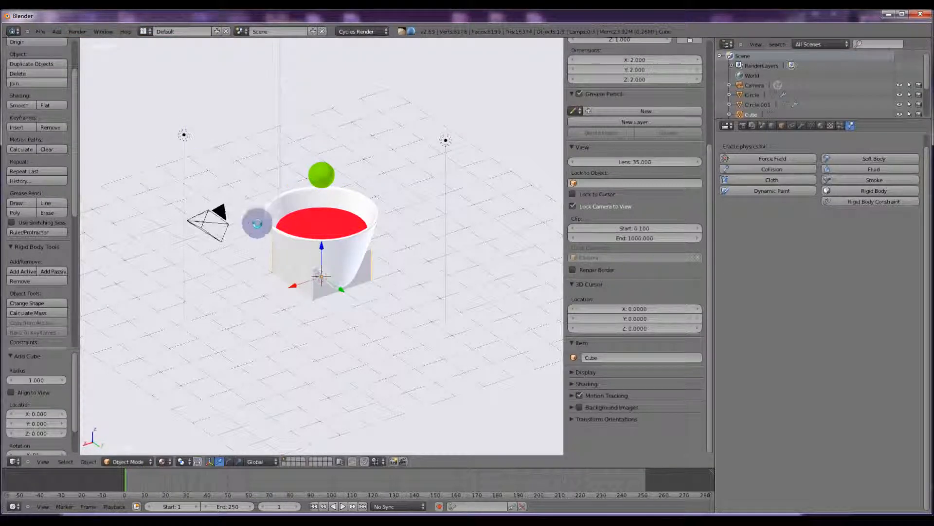
{"action": "key", "text": "s"}
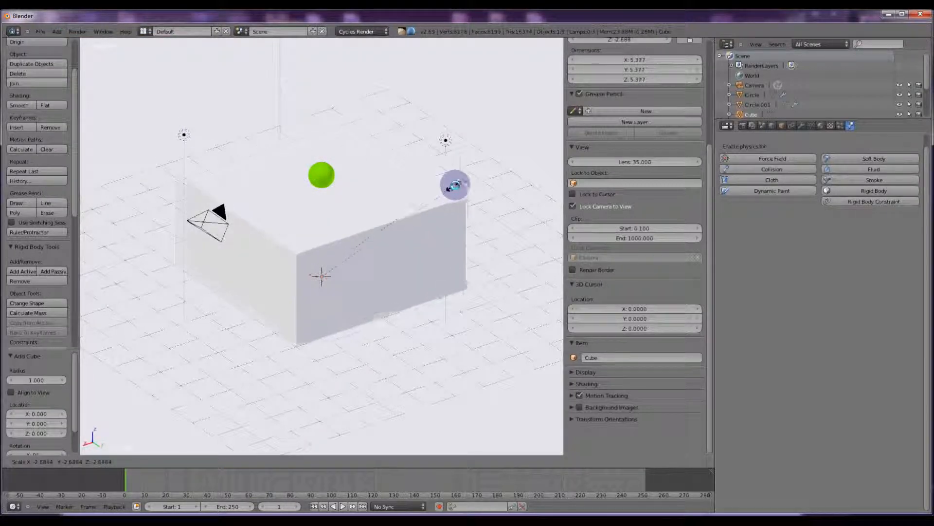
{"action": "left_click", "coordinate": [461, 176]}
{"action": "left_click_drag", "start_coordinate": [322, 240], "coordinate": [337, 147]}
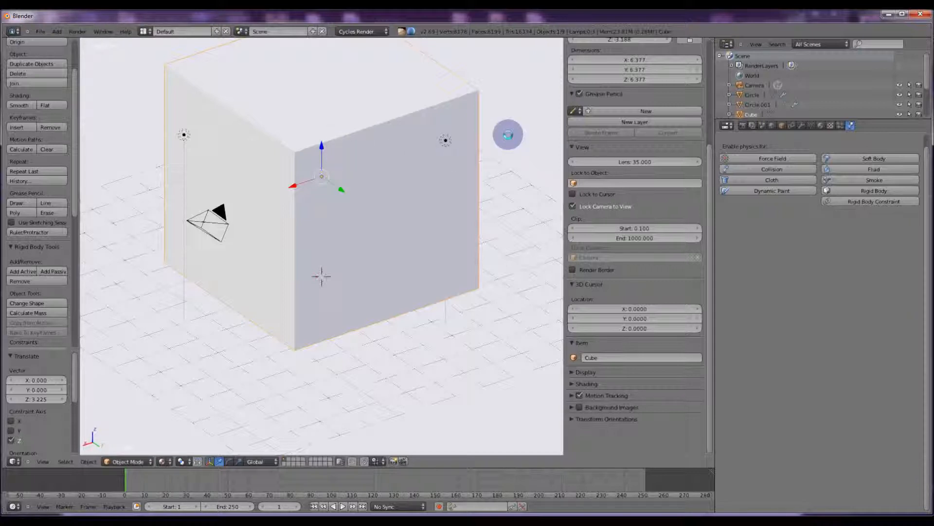
Enable Fluid physics on the enclosing cube and set its type to Domain
{"action": "middle_click_drag", "start_coordinate": [522, 132], "coordinate": [517, 111]}
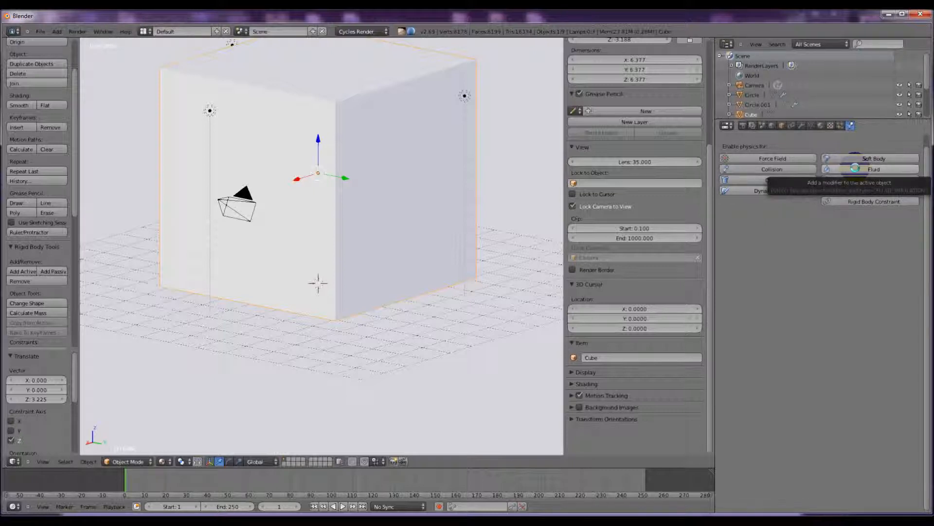
{"action": "left_click", "coordinate": [855, 169]}
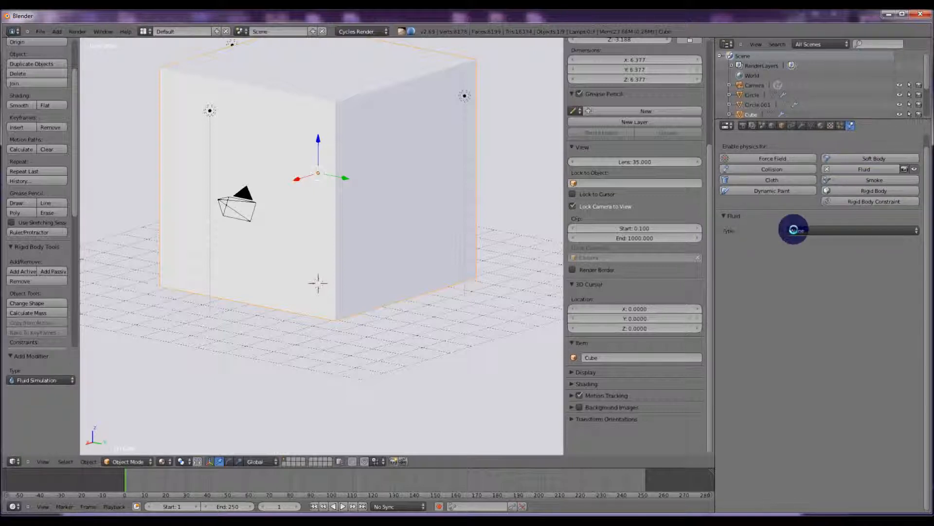
{"action": "left_click", "coordinate": [793, 230]}
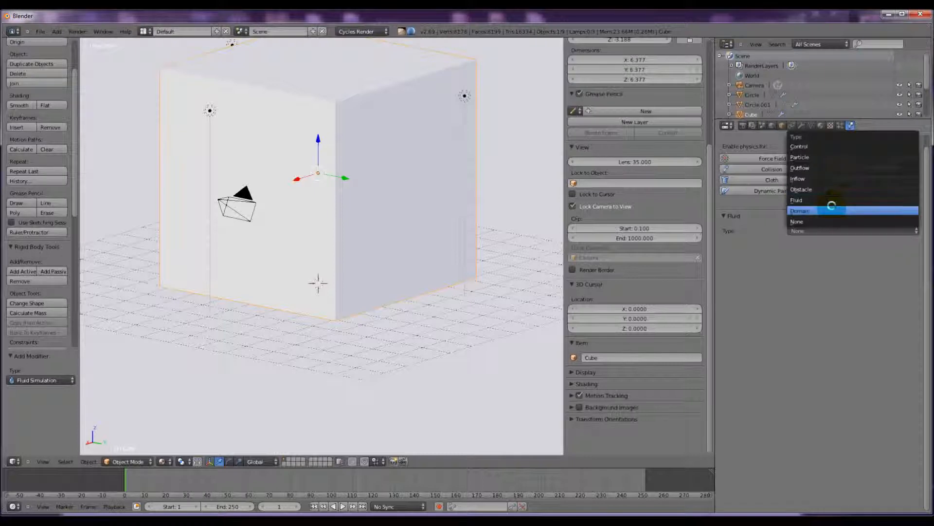
{"action": "left_click", "coordinate": [802, 210]}
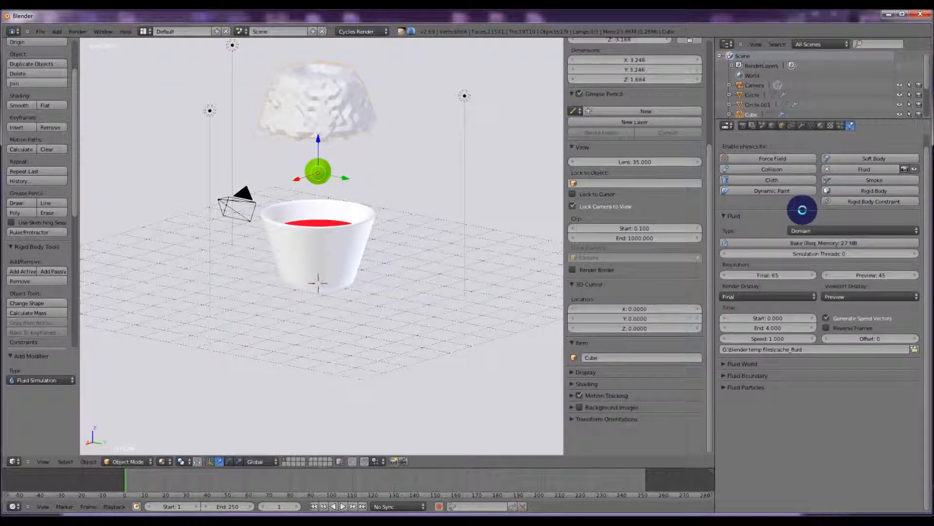
Assign the existing red glass material, Material.002, to the fluid domain
{"action": "left_click", "coordinate": [821, 125]}
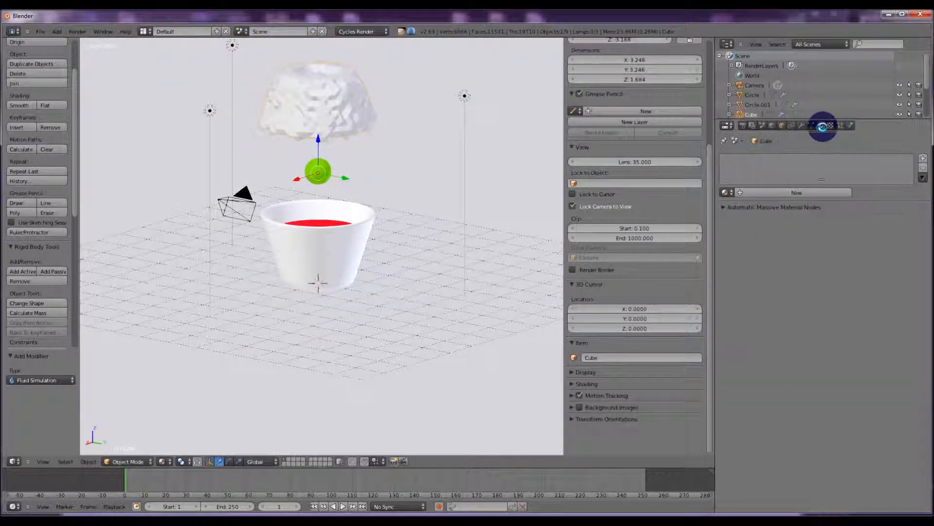
{"action": "left_click", "coordinate": [726, 191]}
{"action": "left_click", "coordinate": [735, 224]}
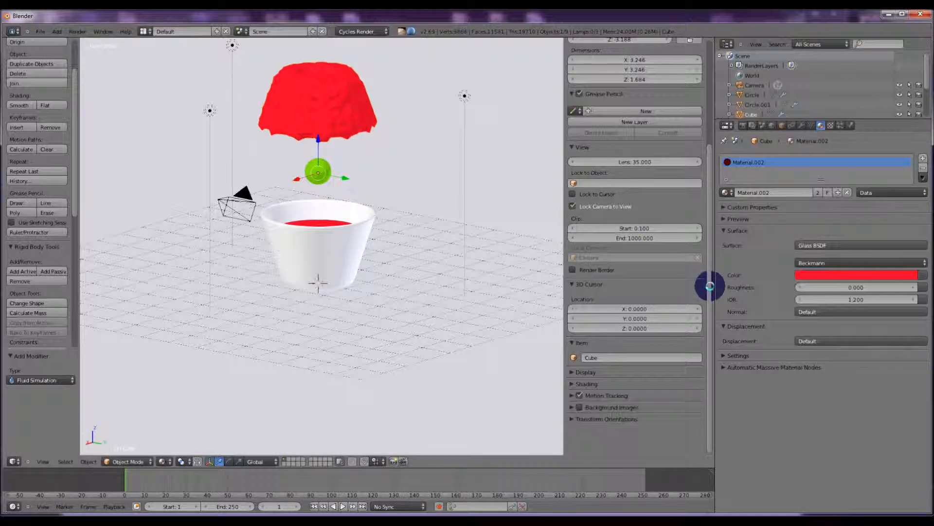
Check the floor plane's fluid settings, and bake the fluid simulation from the domain cube
{"action": "right_click", "coordinate": [341, 98]}
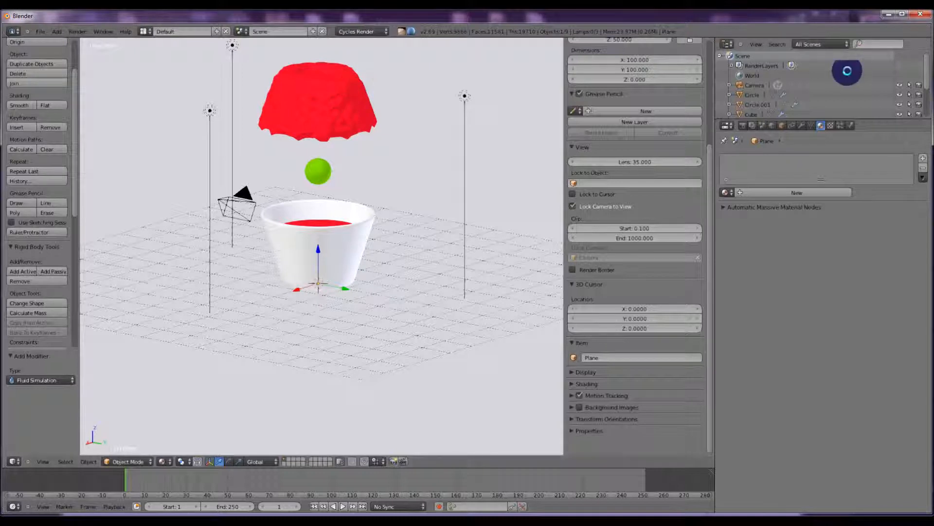
{"action": "left_click", "coordinate": [849, 126]}
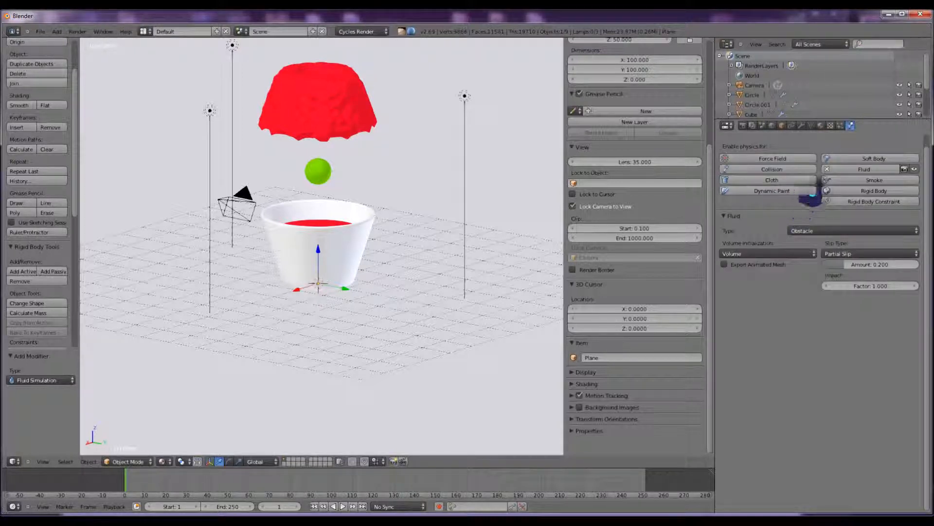
{"action": "right_click", "coordinate": [369, 110]}
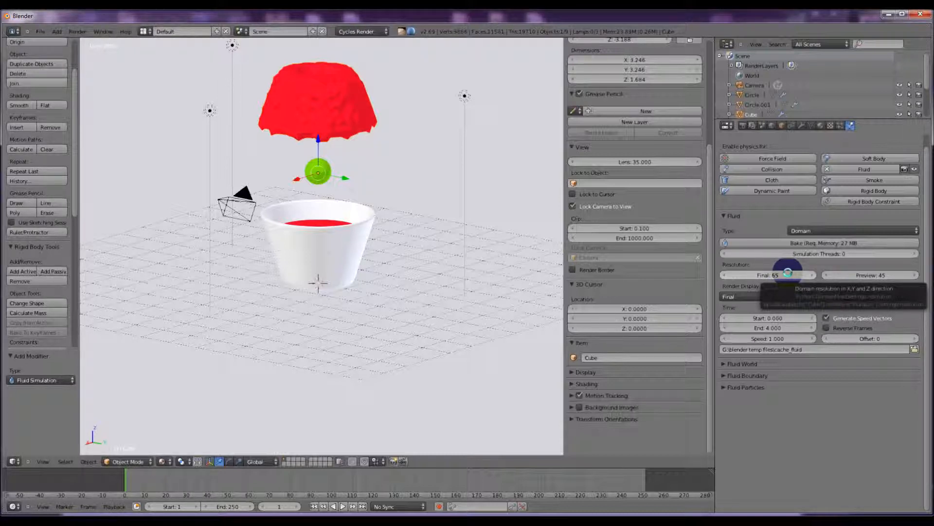
{"action": "left_click", "coordinate": [794, 241]}
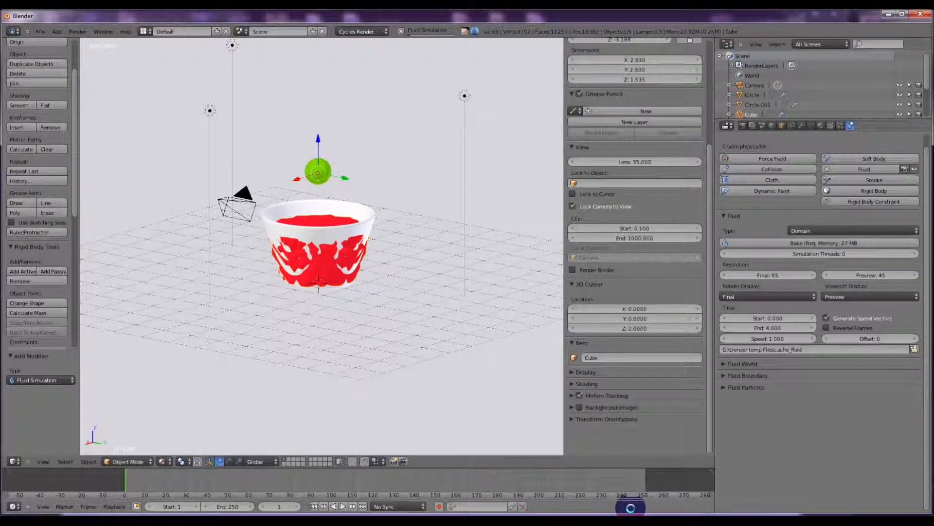
{"action": "mouse_move", "coordinate": [649, 514]}
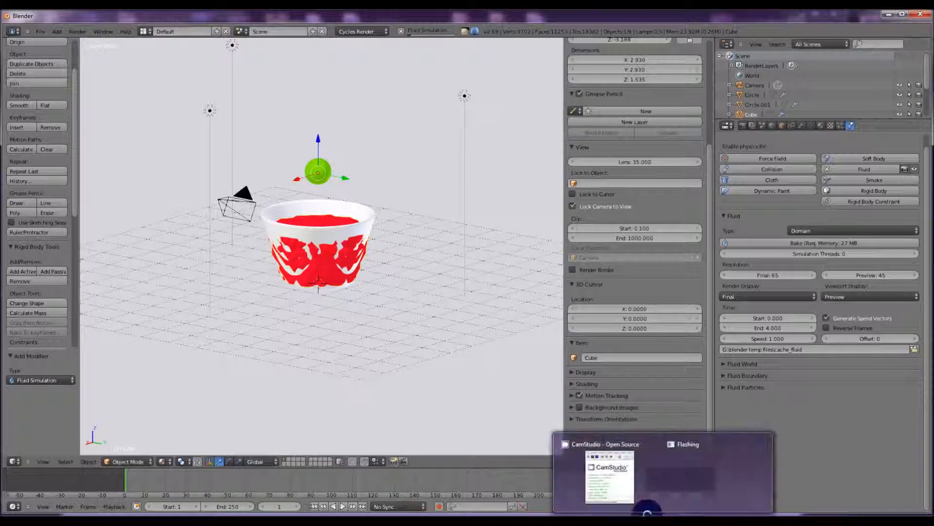
{"action": "left_click", "coordinate": [640, 486]}
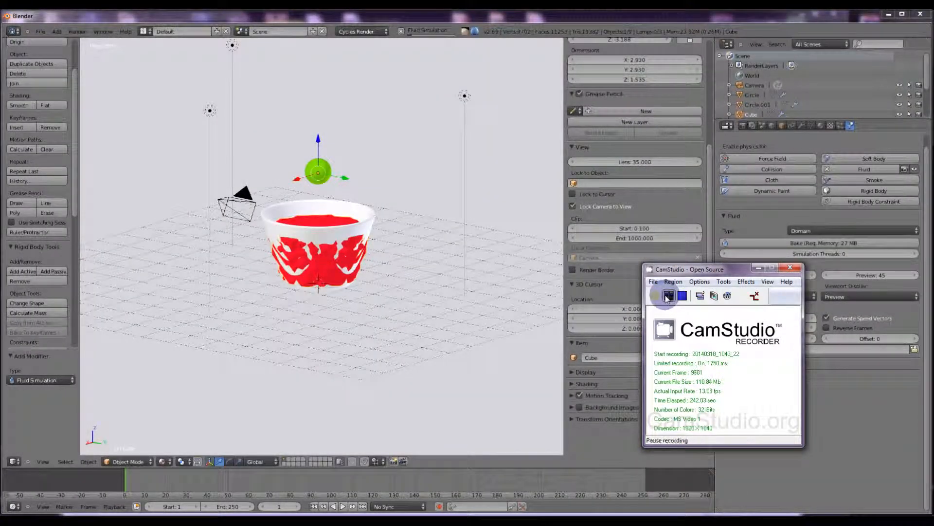
{"action": "left_click", "coordinate": [617, 17]}
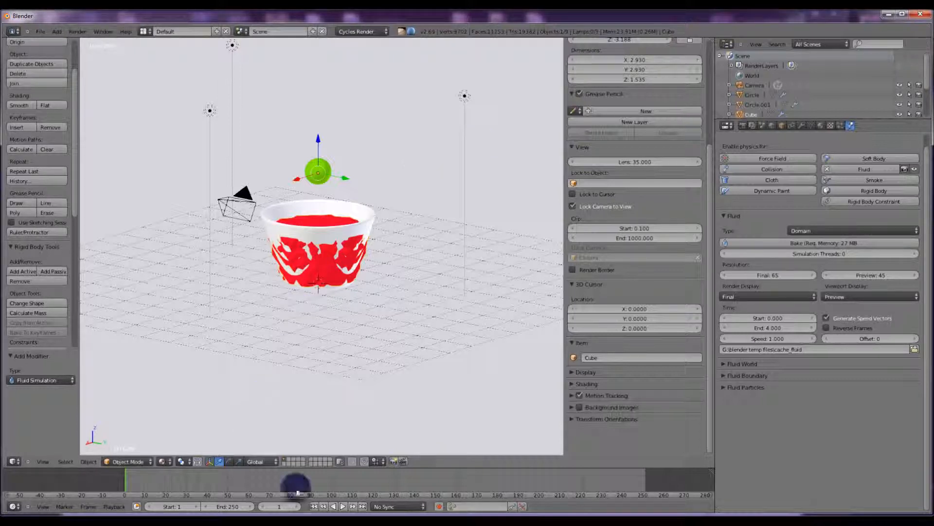
Play the baked fluid animation and scrub back to the splash at frame 16
{"action": "left_click", "coordinate": [343, 507]}
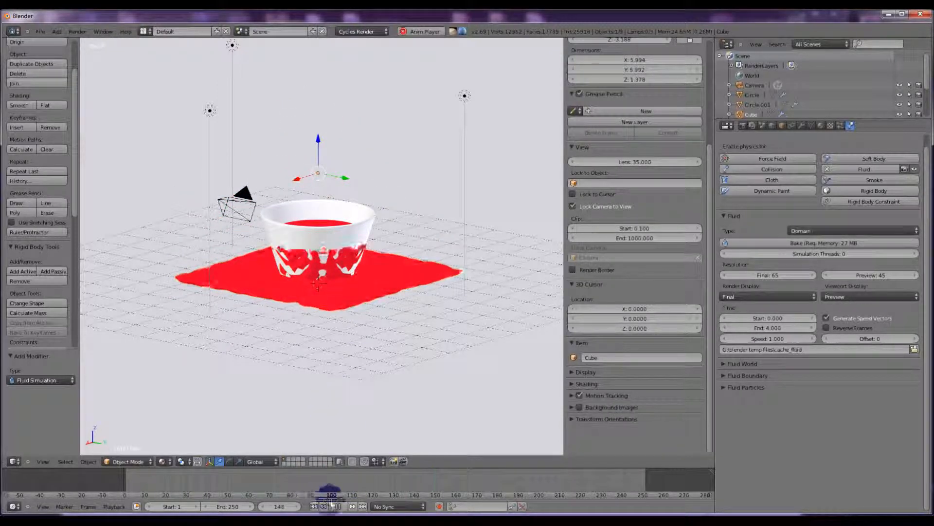
{"action": "left_click", "coordinate": [338, 506]}
{"action": "left_click_drag", "start_coordinate": [462, 482], "coordinate": [158, 442]}
Pull the locked camera back and adjust its angle so the container and the whole splash fit inside the frame
{"action": "key", "text": "KP_0"}
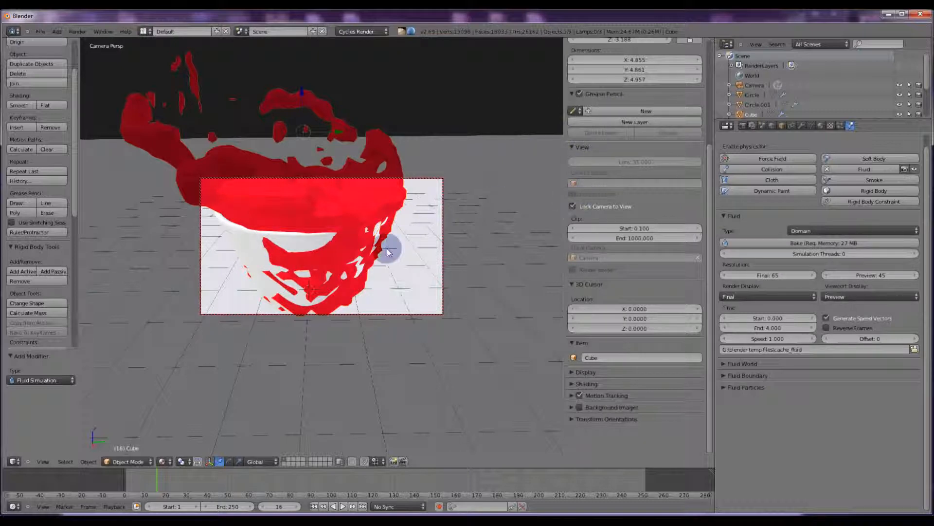
{"action": "scroll", "coordinate": [388, 246], "scroll_direction": "down", "scroll_amount": 4}
{"action": "middle_click_drag", "start_coordinate": [392, 244], "coordinate": [388, 226]}
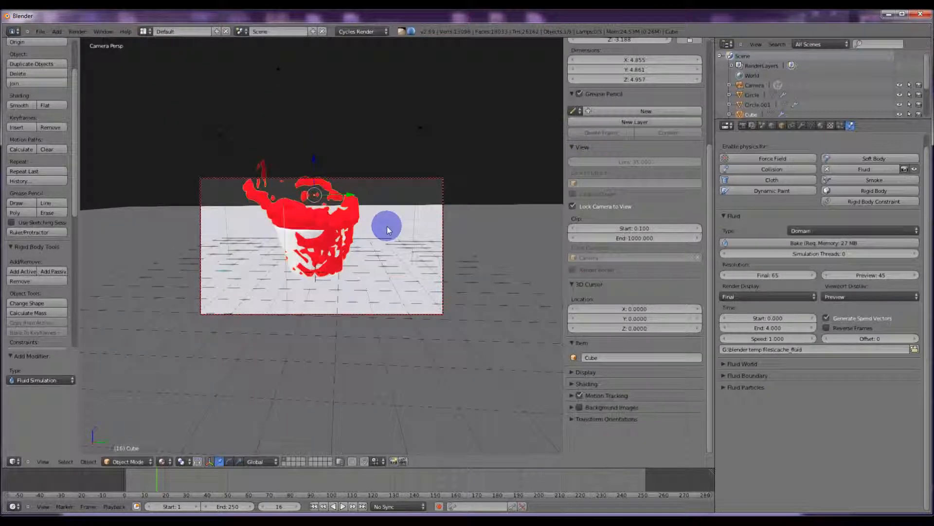
Shift the locked camera vertically so the splash sits inside the frame, and apply smooth shading to the container
{"action": "scroll", "coordinate": [385, 231], "scroll_direction": "down", "scroll_amount": 1, "text": "shift"}
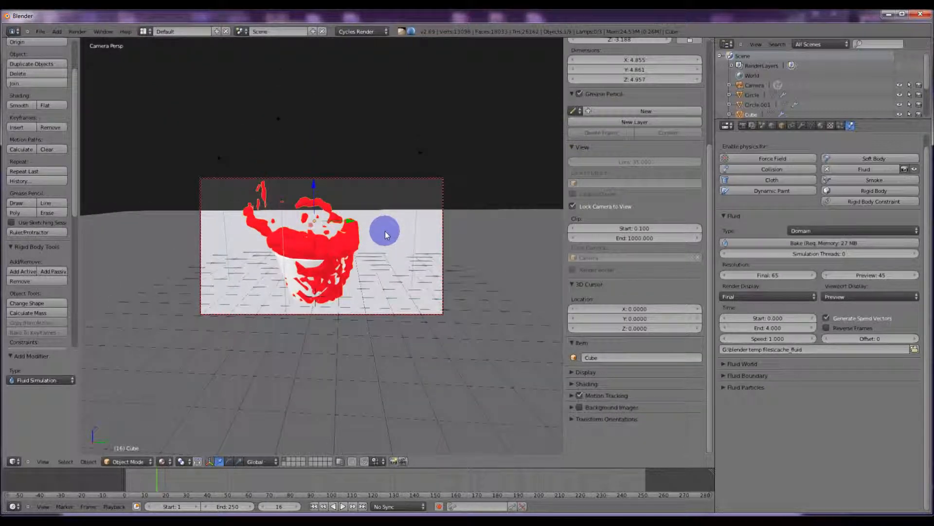
{"action": "right_click", "coordinate": [302, 250]}
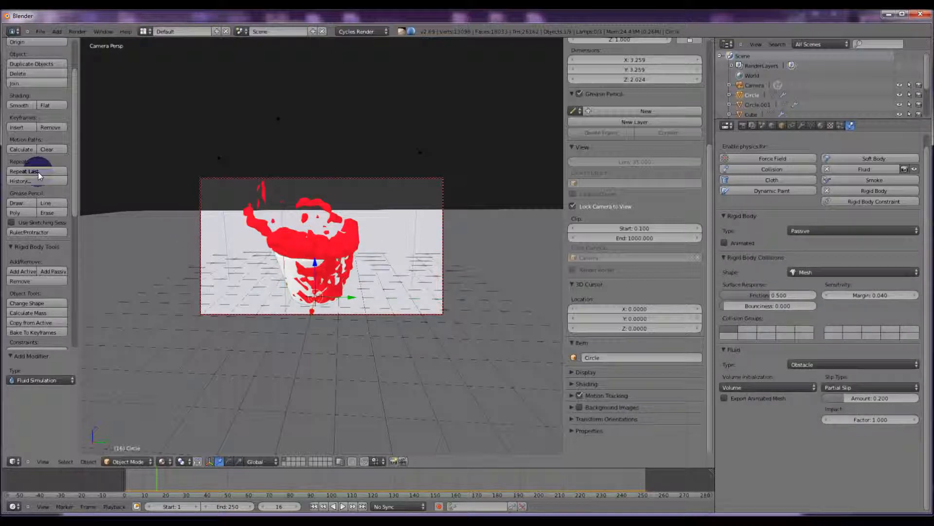
{"action": "left_click", "coordinate": [17, 105]}
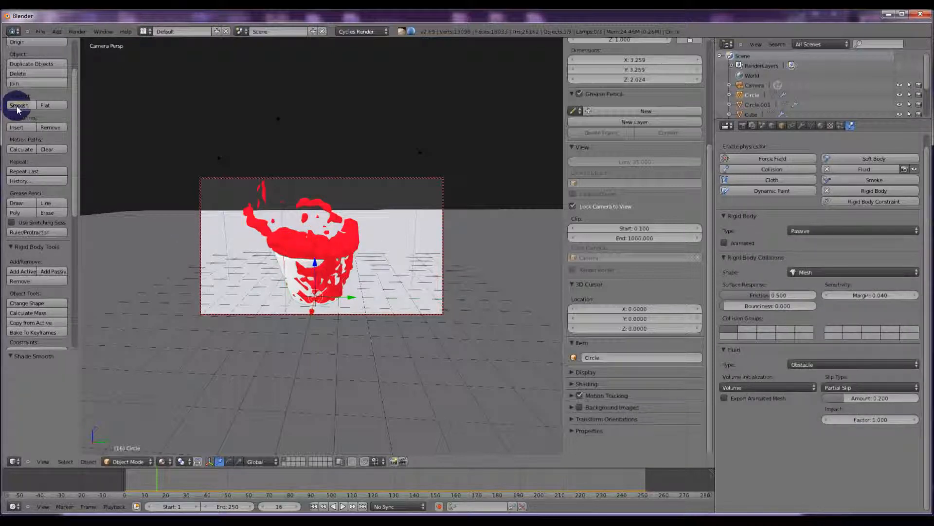
Add a Subdivision Surface modifier to the fluid domain cube and set its view subdivisions to 2
{"action": "right_click", "coordinate": [241, 215]}
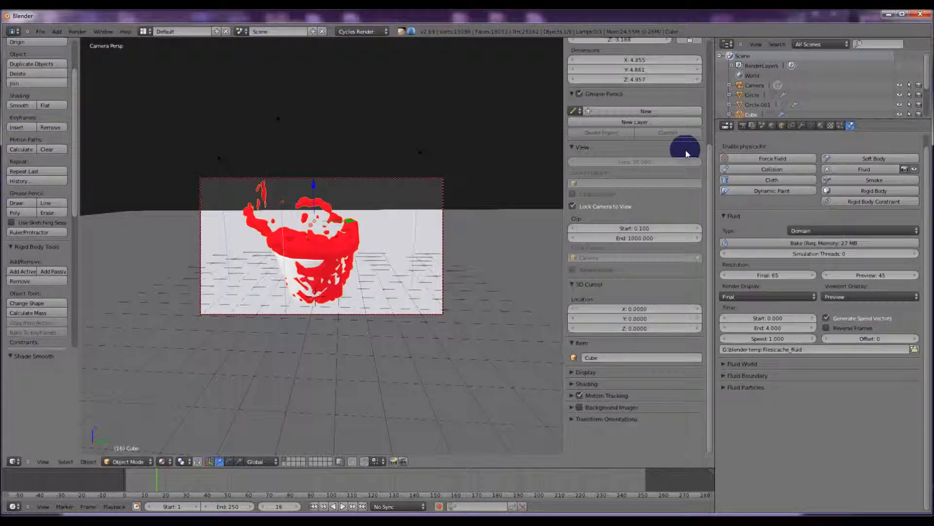
{"action": "left_click", "coordinate": [801, 126]}
{"action": "left_click", "coordinate": [773, 159]}
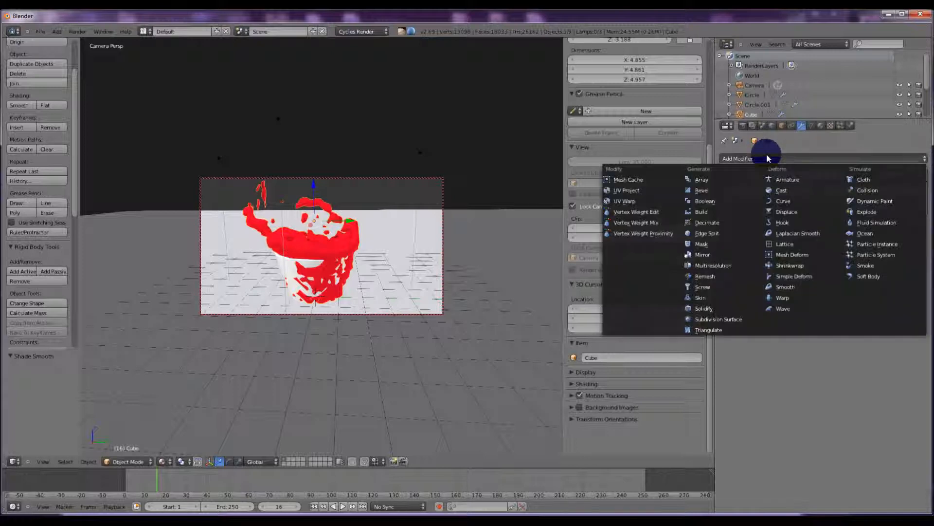
{"action": "left_click", "coordinate": [706, 319]}
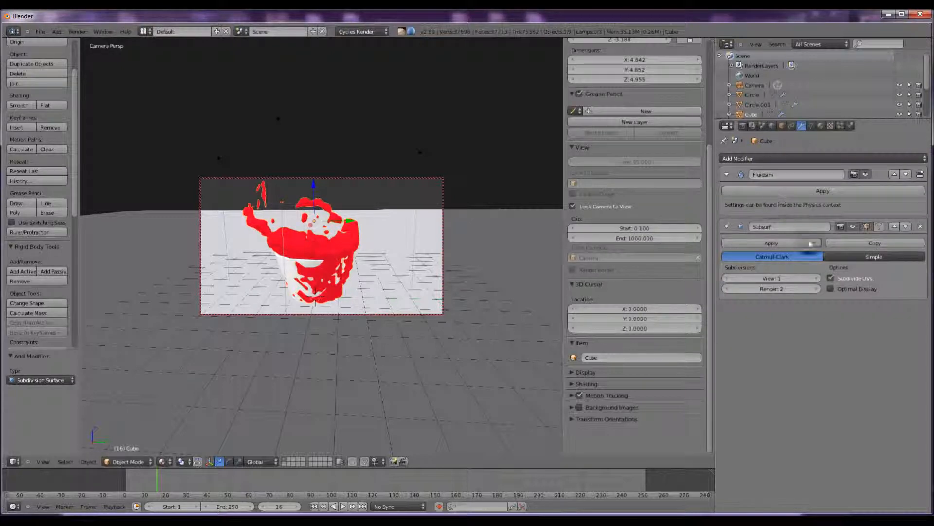
{"action": "left_click", "coordinate": [816, 278]}
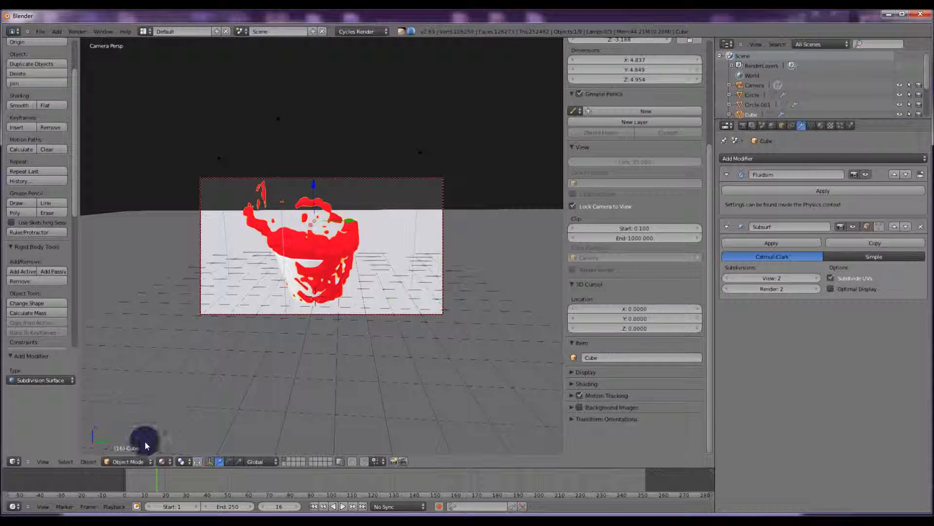
Switch the camera view to rendered shading to preview the red fluid and container up close
{"action": "left_click", "coordinate": [162, 461]}
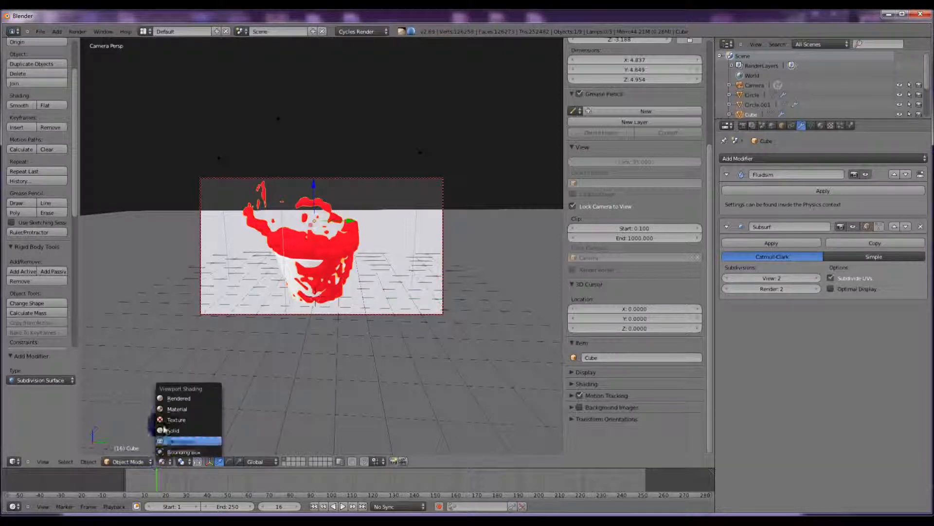
{"action": "left_click", "coordinate": [180, 398]}
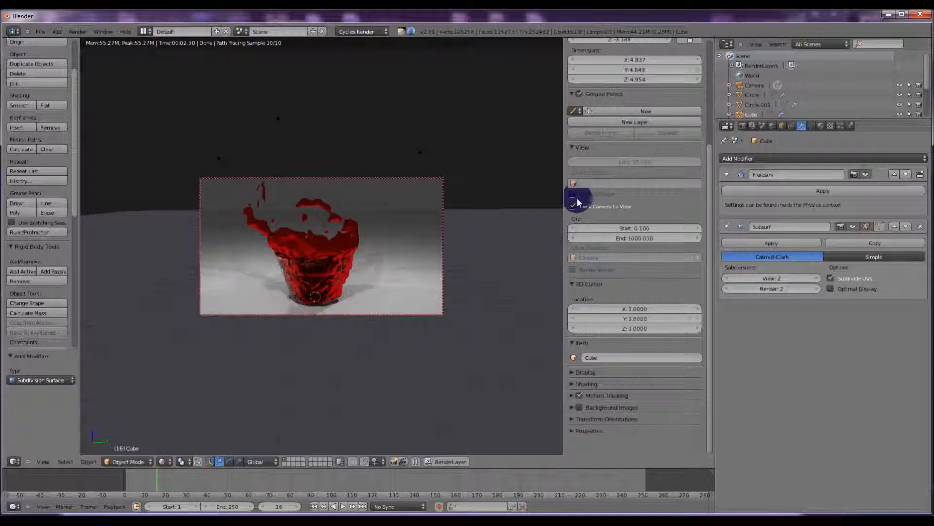
{"action": "scroll", "coordinate": [454, 242], "scroll_direction": "up", "scroll_amount": 2}
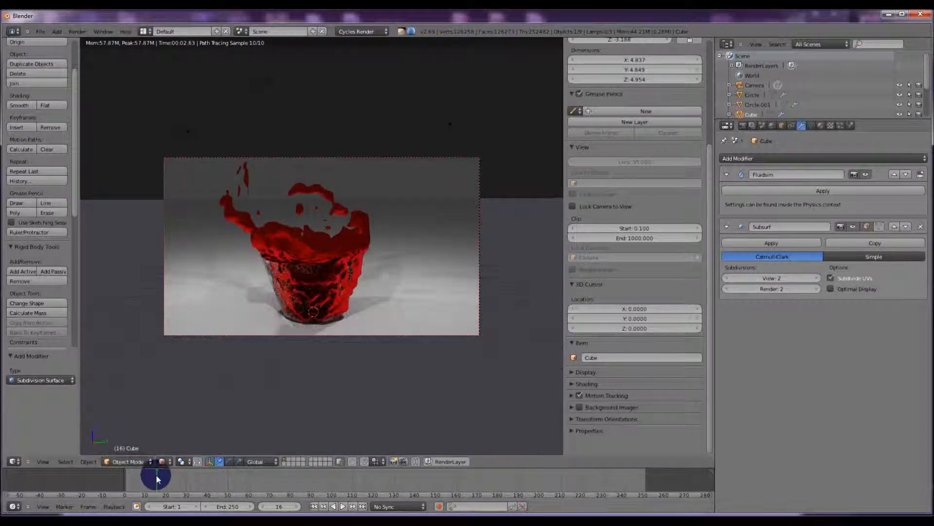
Scrub through the splash to frame 17, render that frame as a still image, and return to the 3D view
{"action": "left_click_drag", "start_coordinate": [147, 479], "coordinate": [146, 480]}
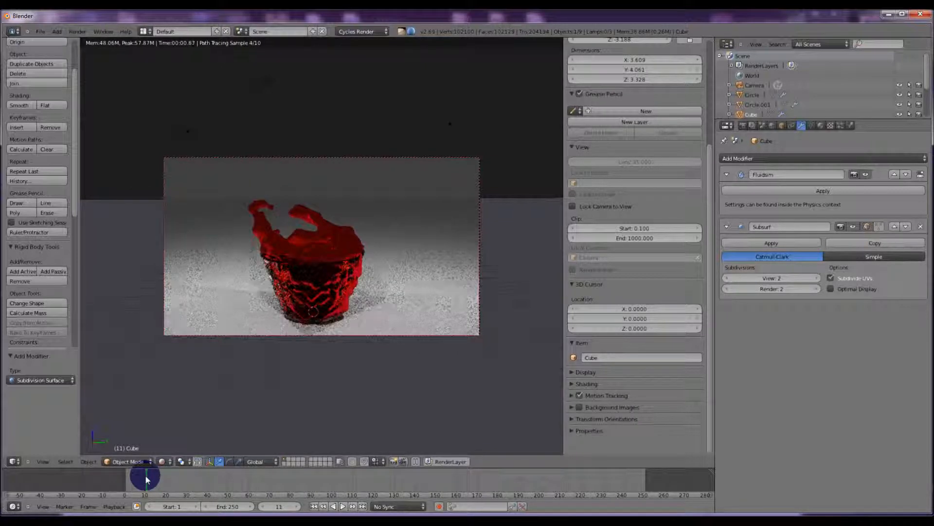
{"action": "mouse_move", "coordinate": [152, 479]}
{"action": "left_mouse_down"}
{"action": "mouse_move", "coordinate": [172, 474]}
{"action": "mouse_move", "coordinate": [159, 474]}
{"action": "left_mouse_up"}
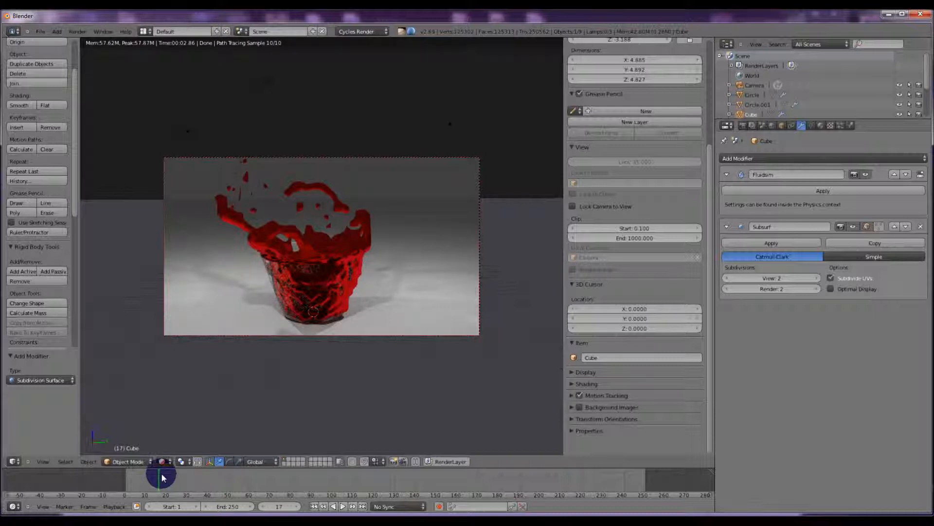
{"action": "left_click_drag", "start_coordinate": [162, 474], "coordinate": [161, 473]}
{"action": "key", "text": "F12"}
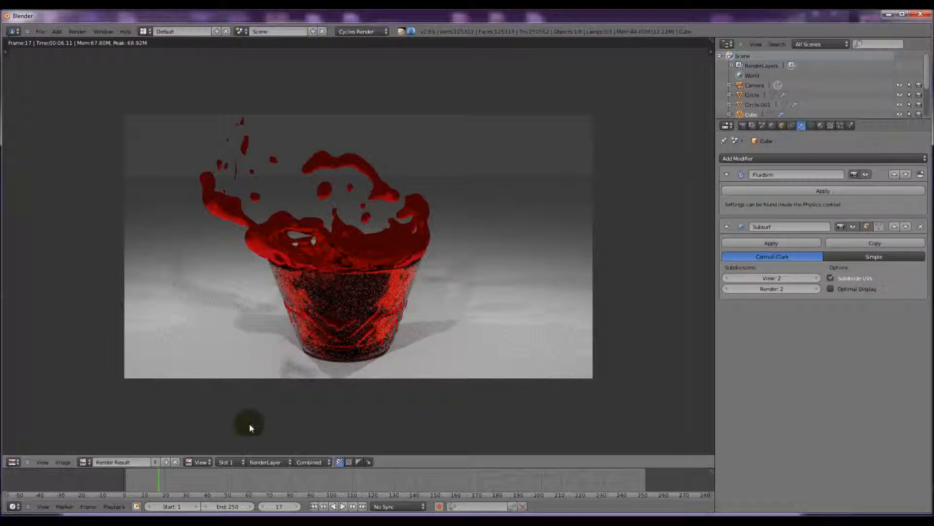
{"action": "key", "text": "Escape"}
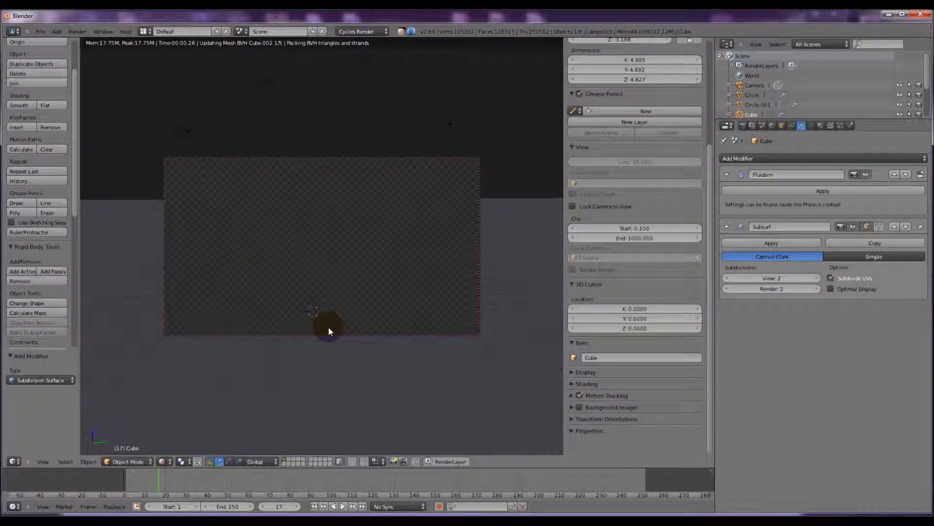
Start rendering the full animation from the scene's render settings
{"action": "left_click", "coordinate": [742, 126]}
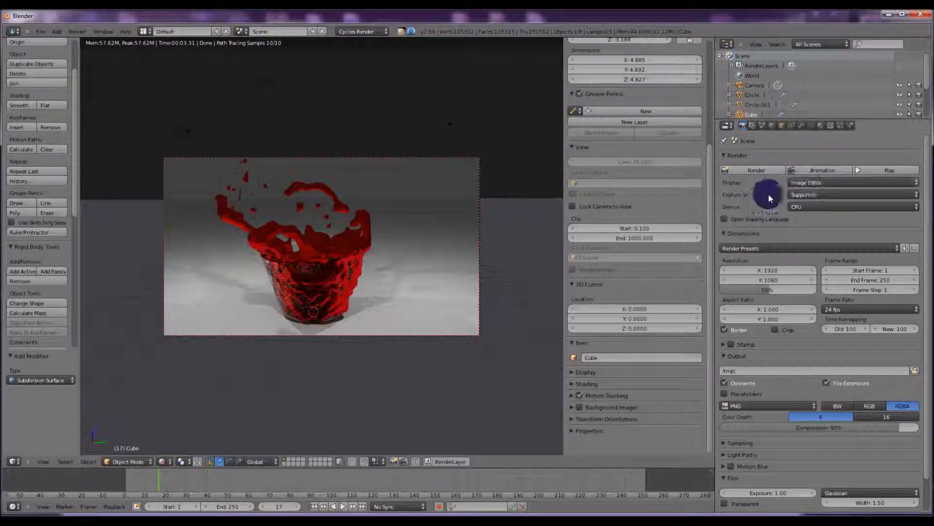
{"action": "left_click", "coordinate": [822, 170]}
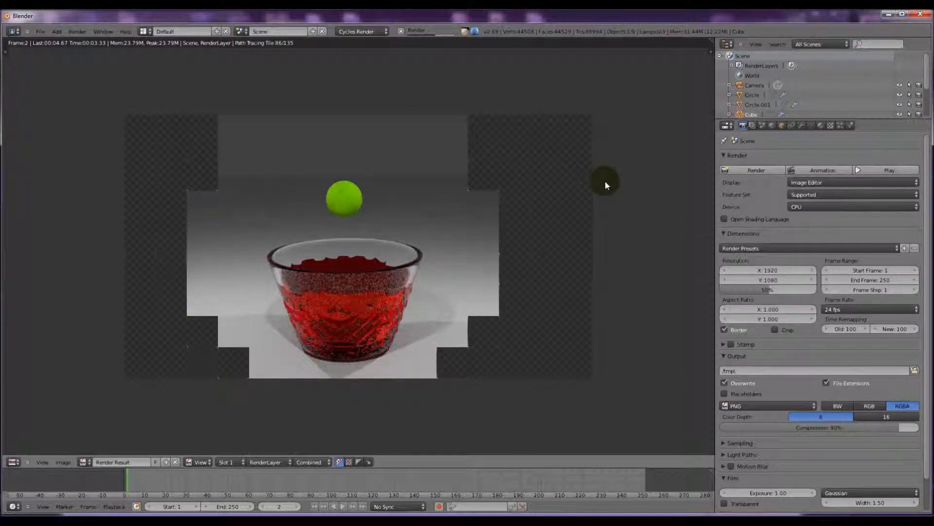
{"action": "mouse_move", "coordinate": [660, 509]}
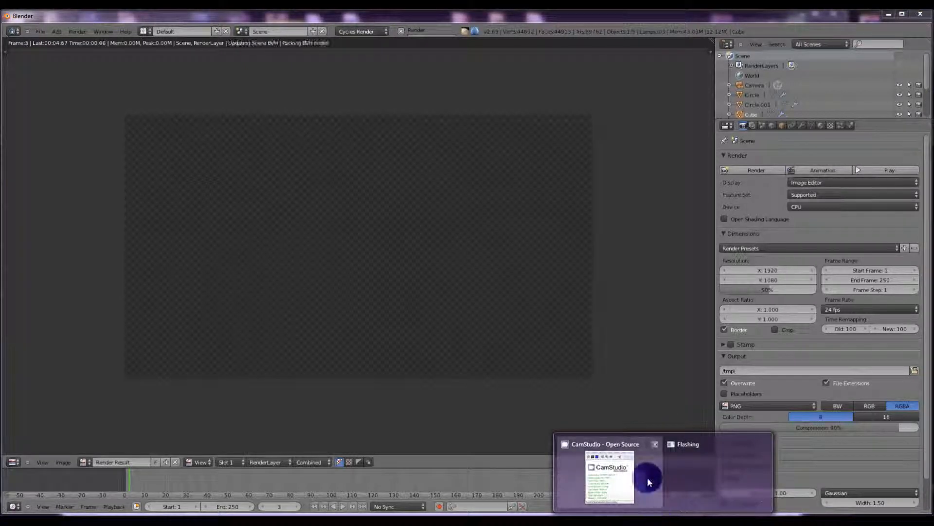
{"action": "left_click", "coordinate": [648, 477]}
{"action": "left_click", "coordinate": [670, 296]}
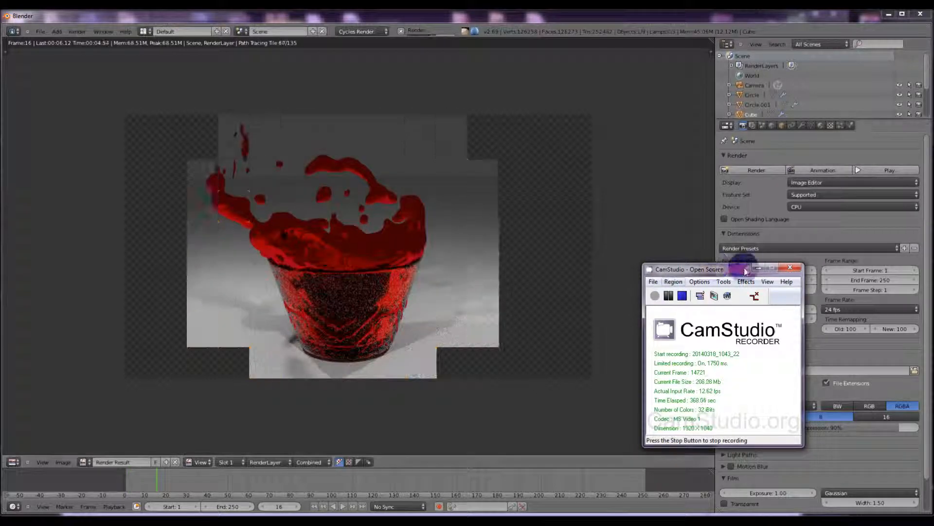